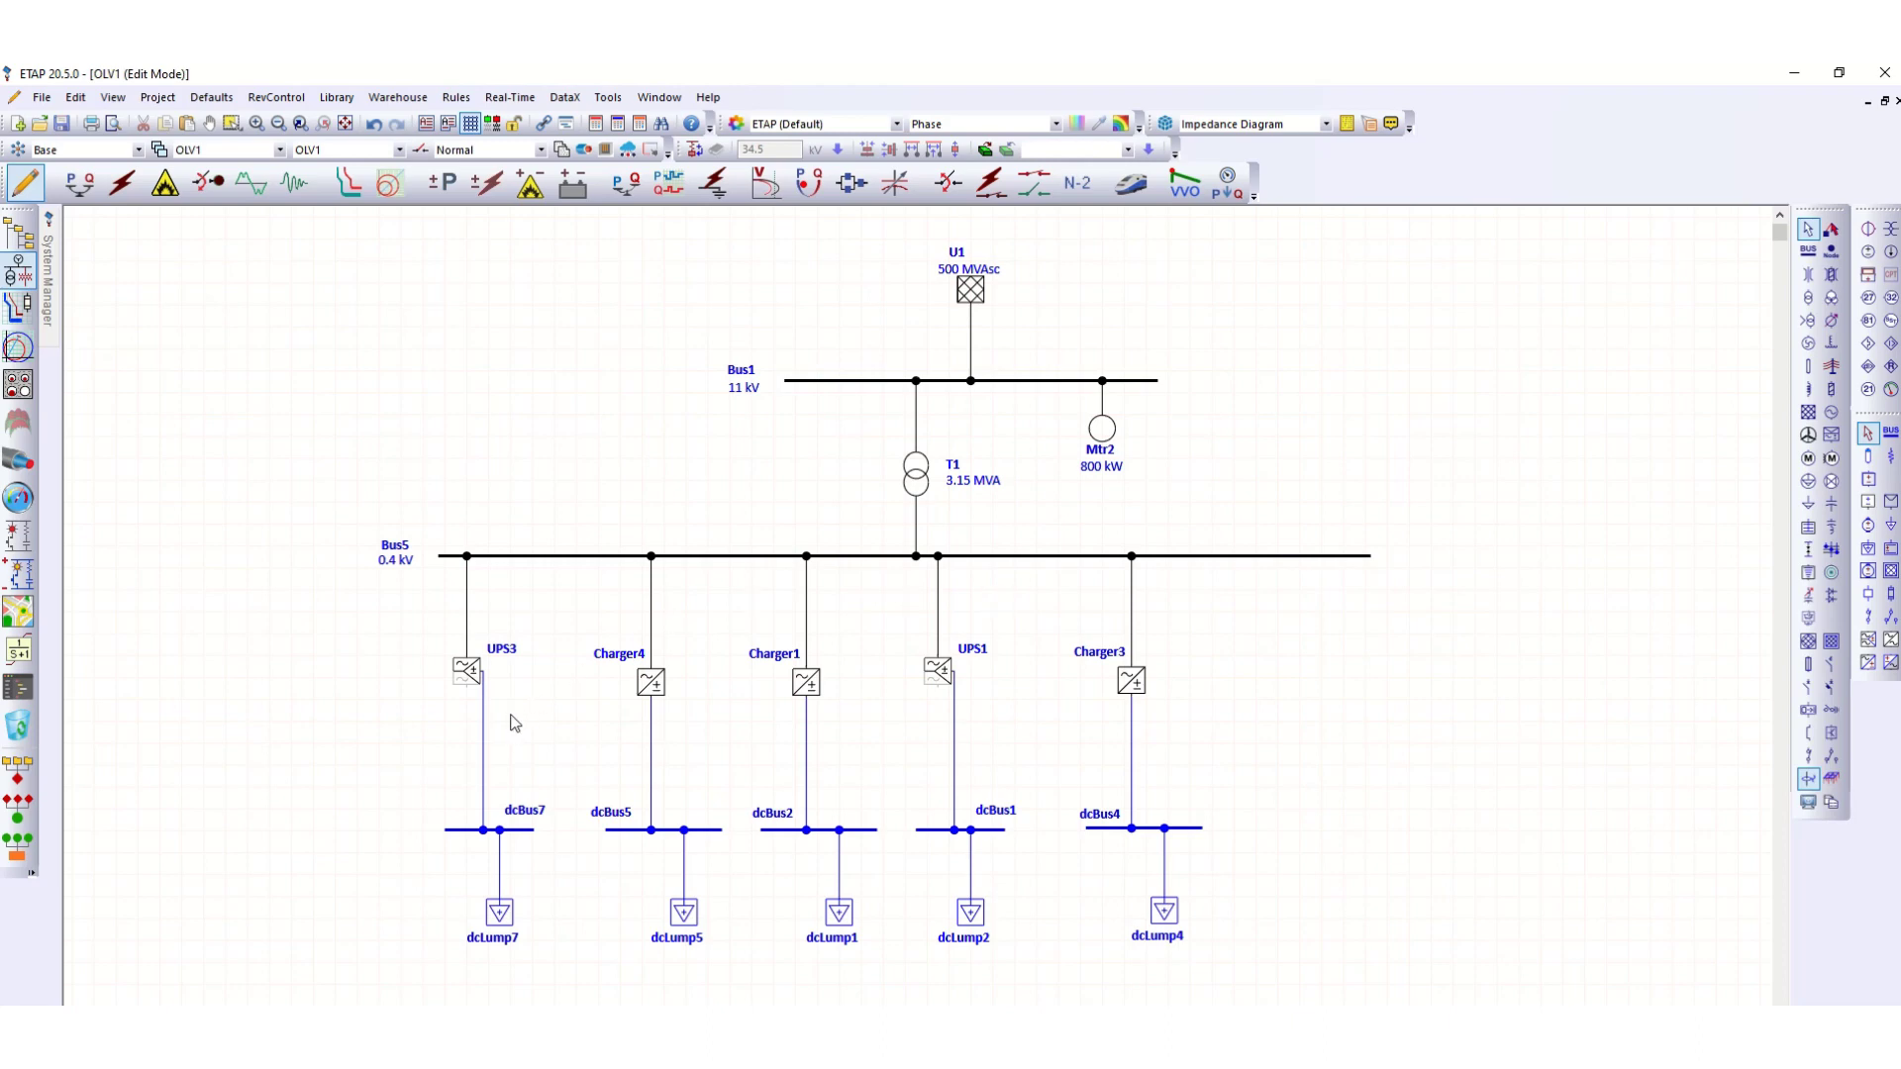
Inspect Charger4's AC/DC rating data and harmonic source settings
double_click(652, 683)
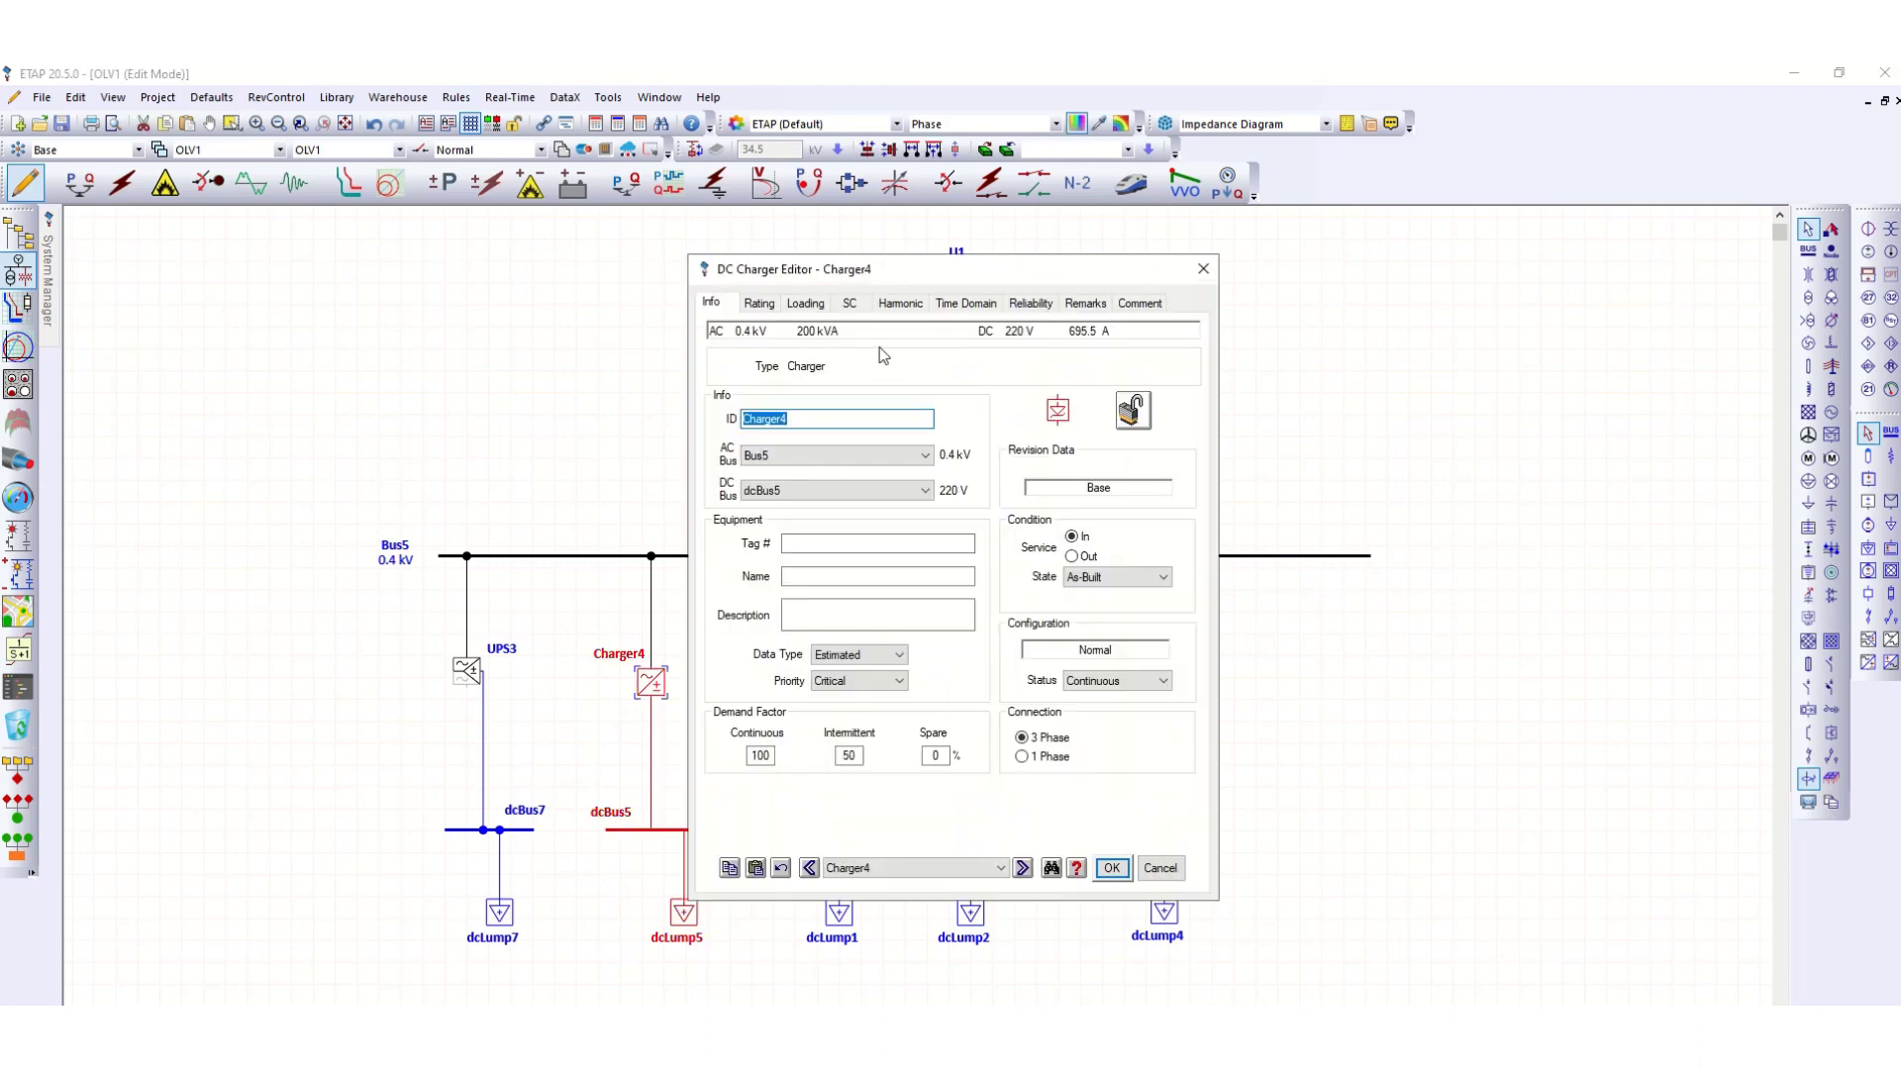
left_click_drag(930, 271, 1364, 281)
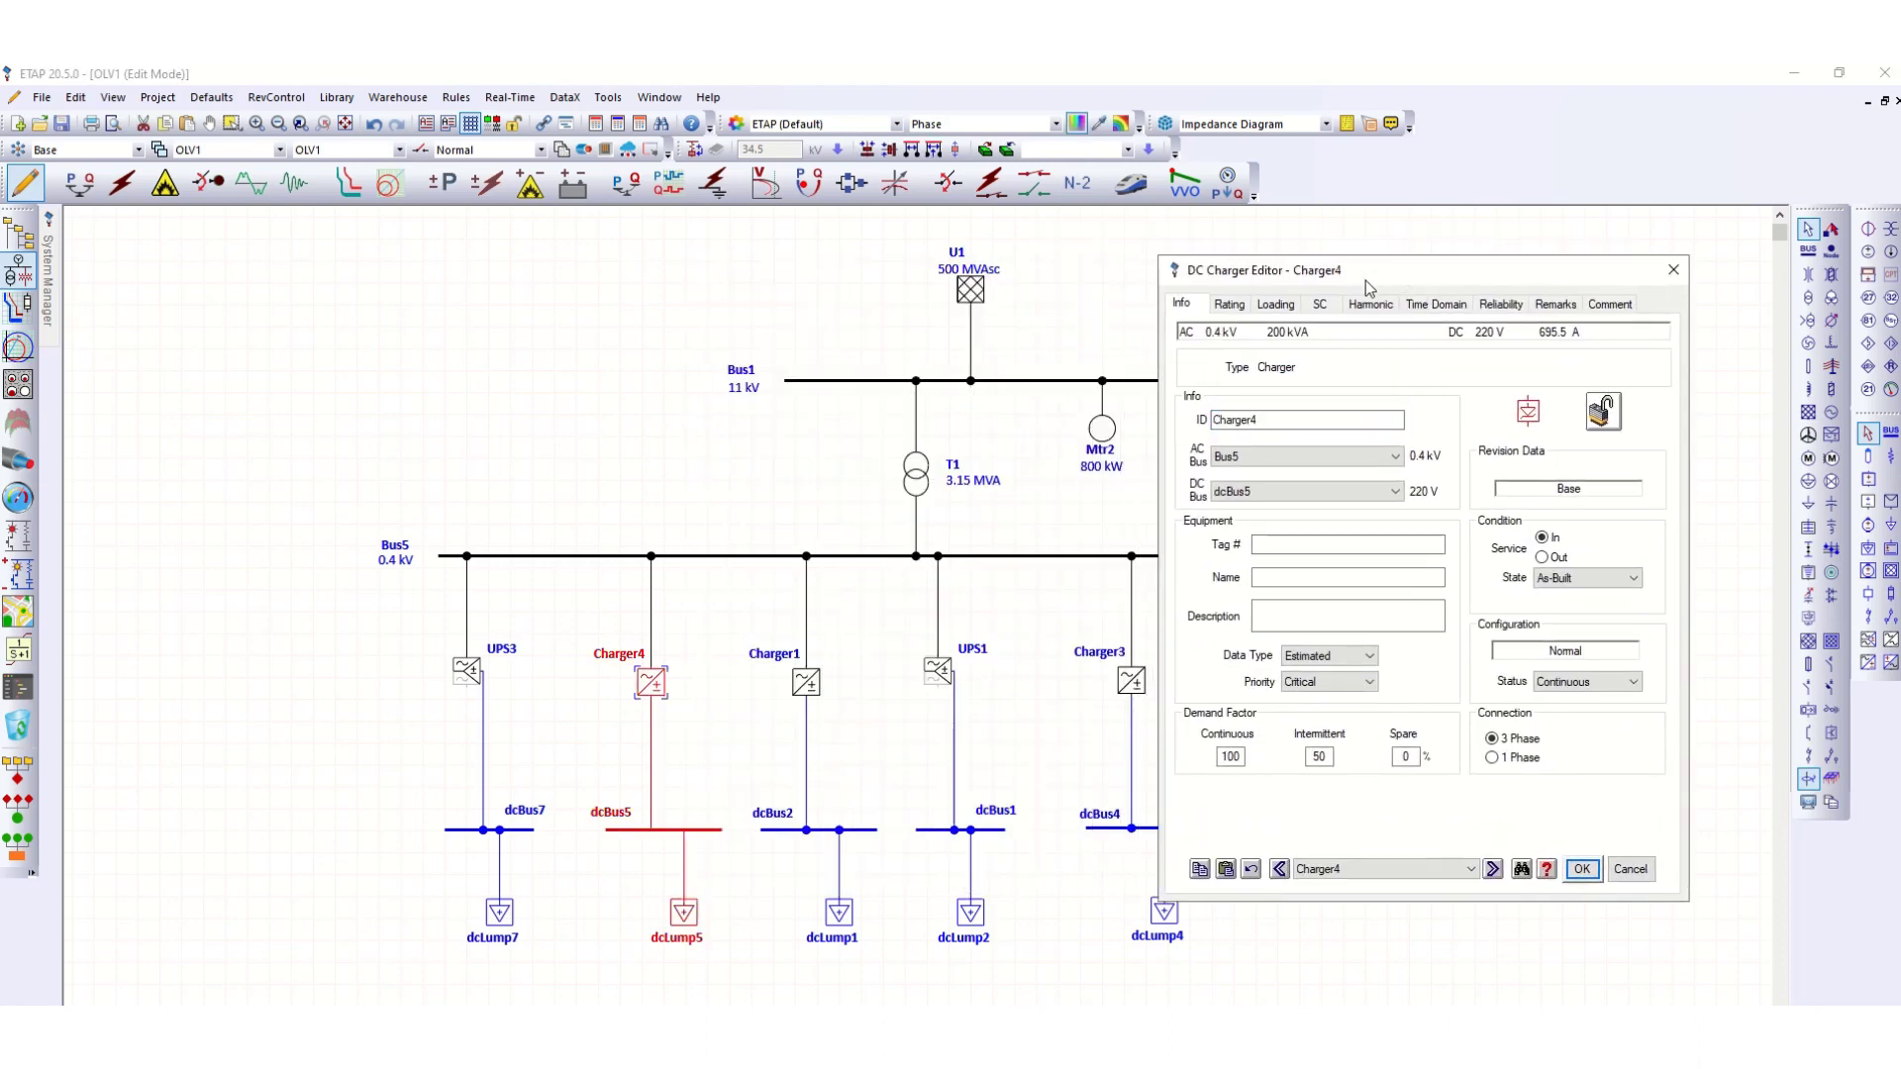
left_click(1228, 306)
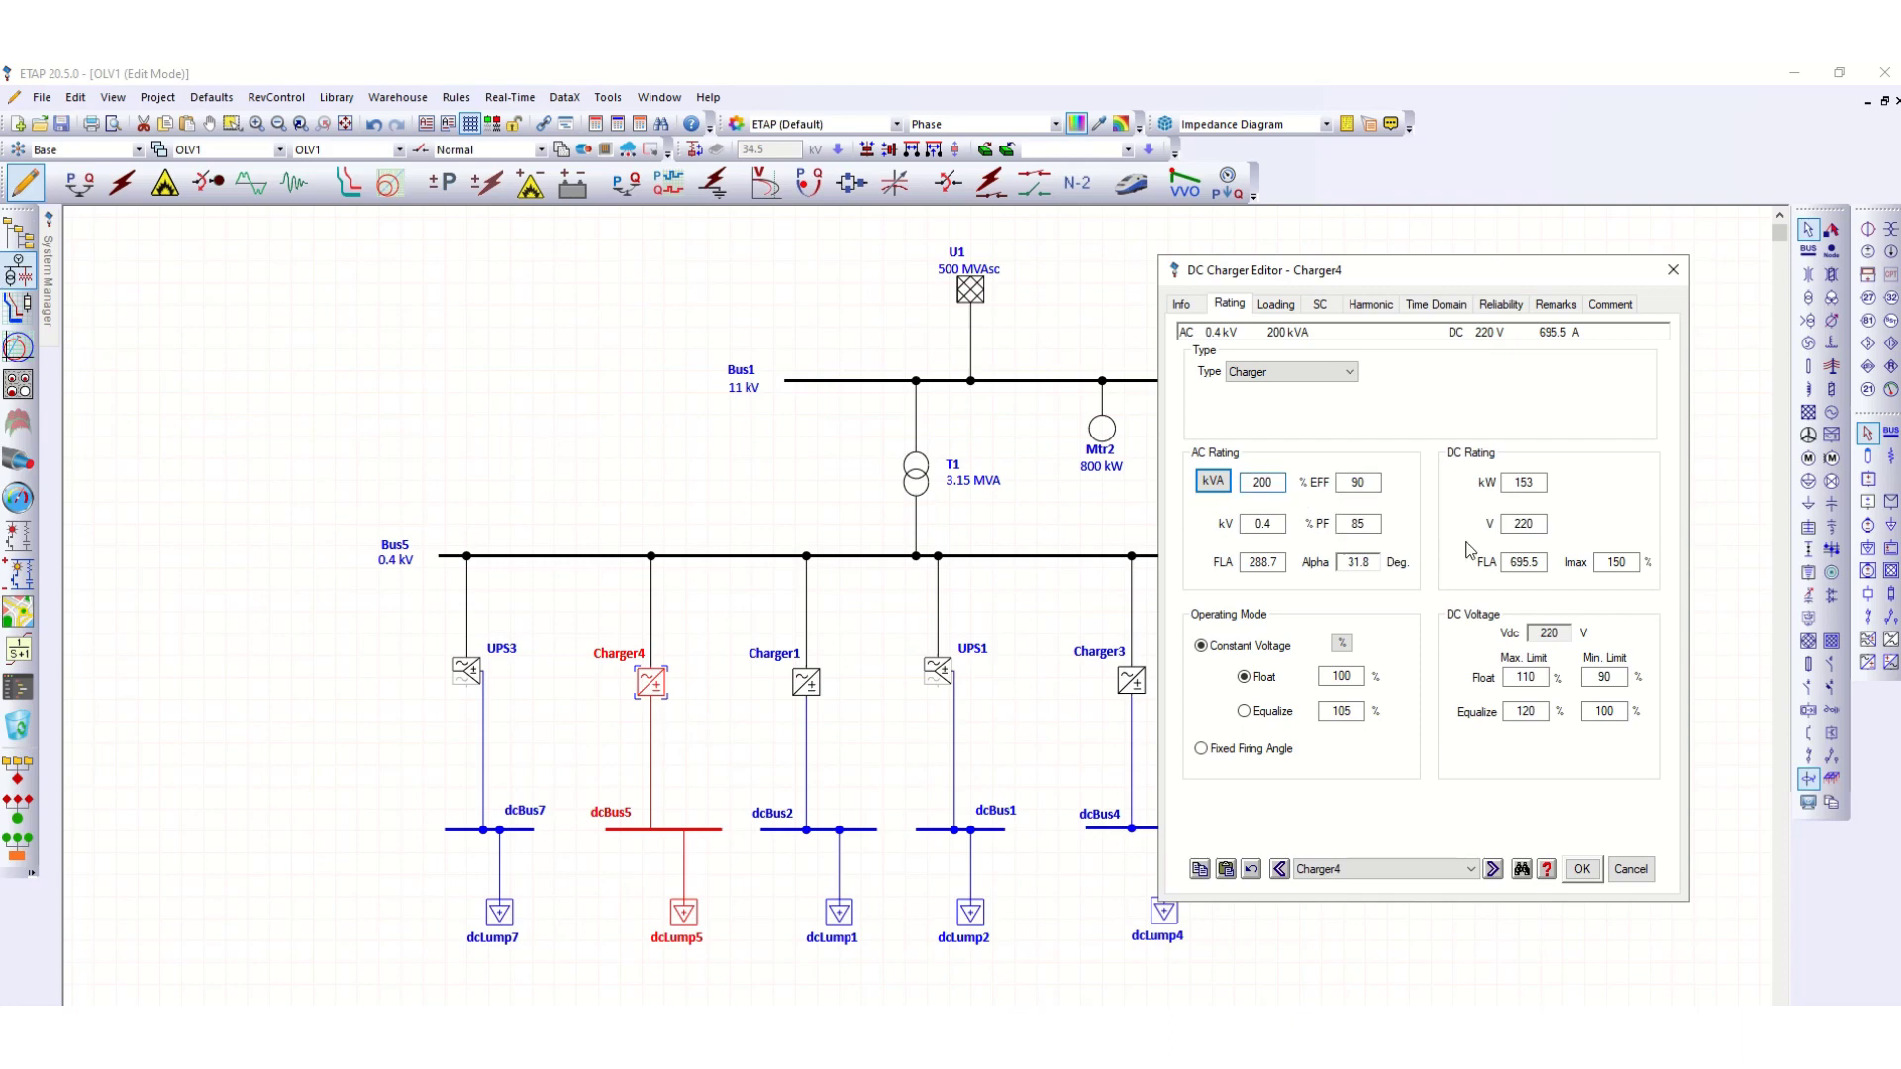
left_click(1376, 307)
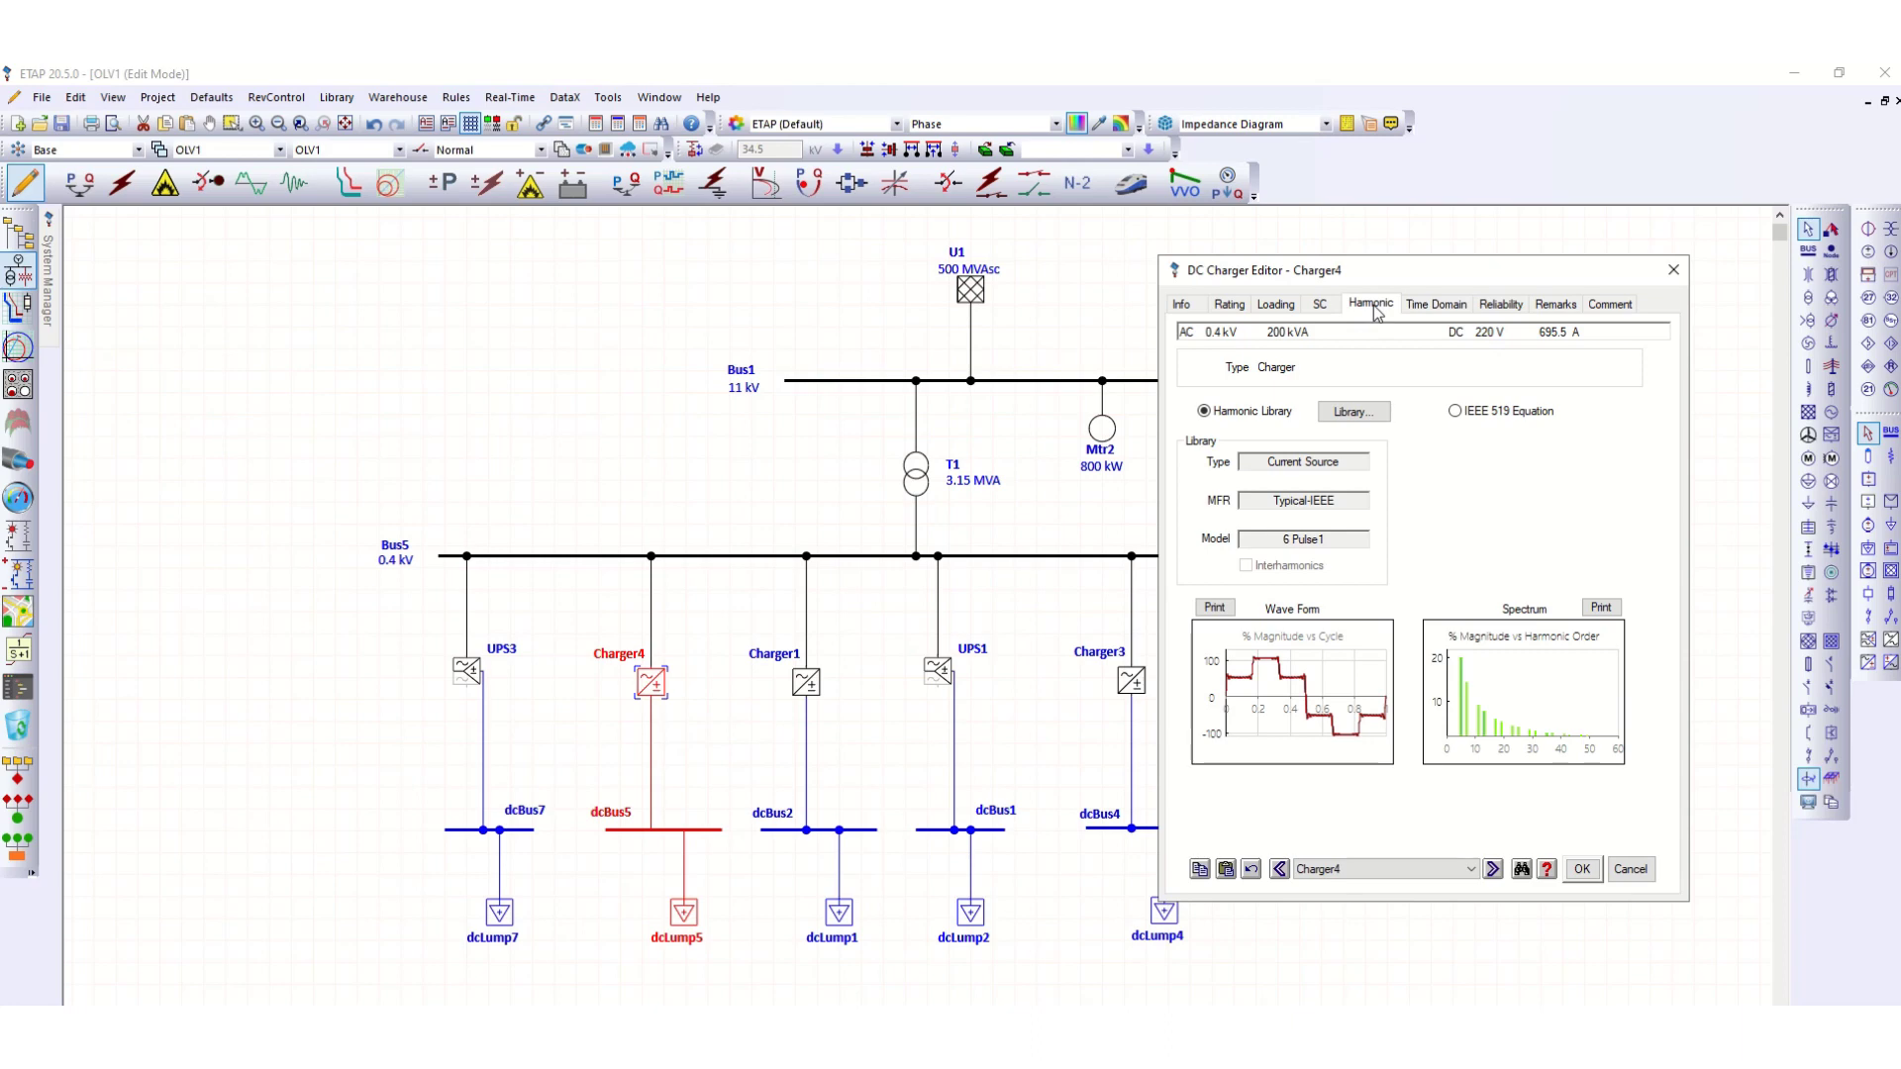
Browse the harmonic library models for Charger4, closing without changing its model
left_click(1349, 421)
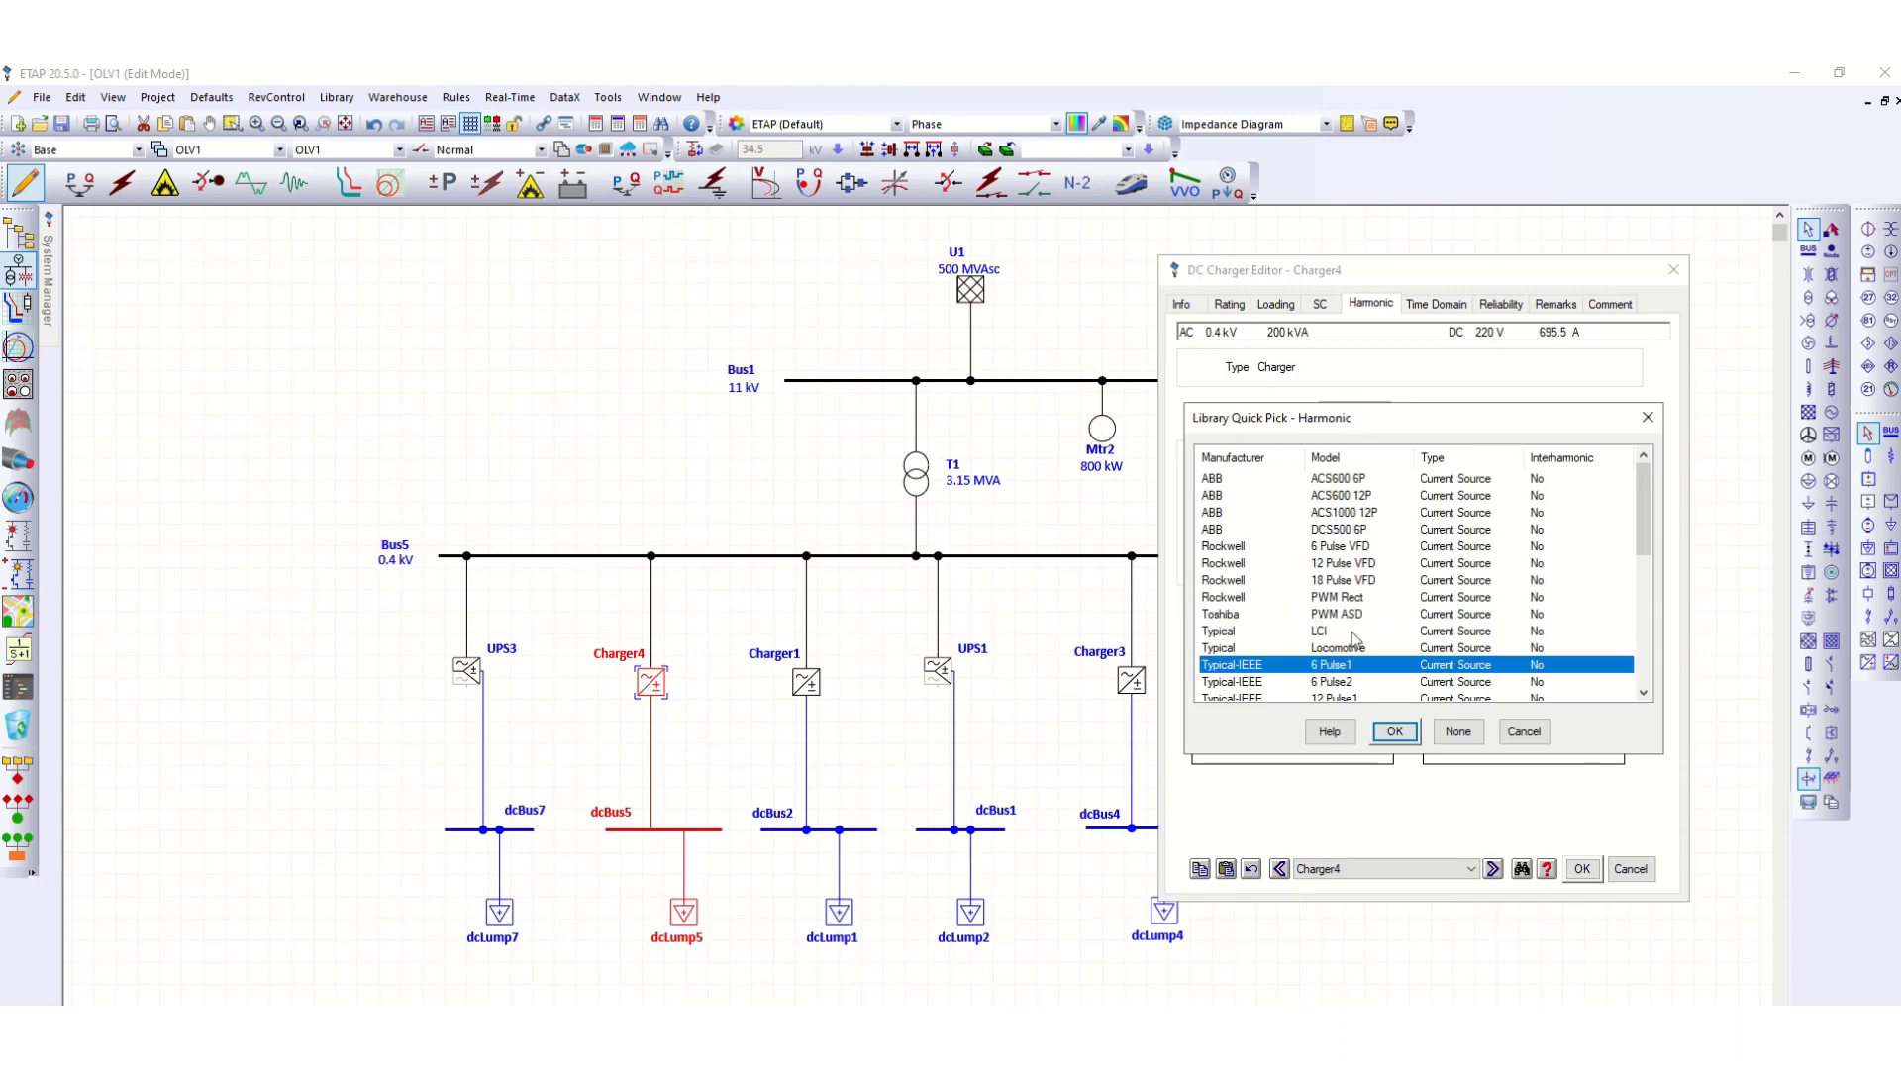
scroll(1375, 585, "down", 4)
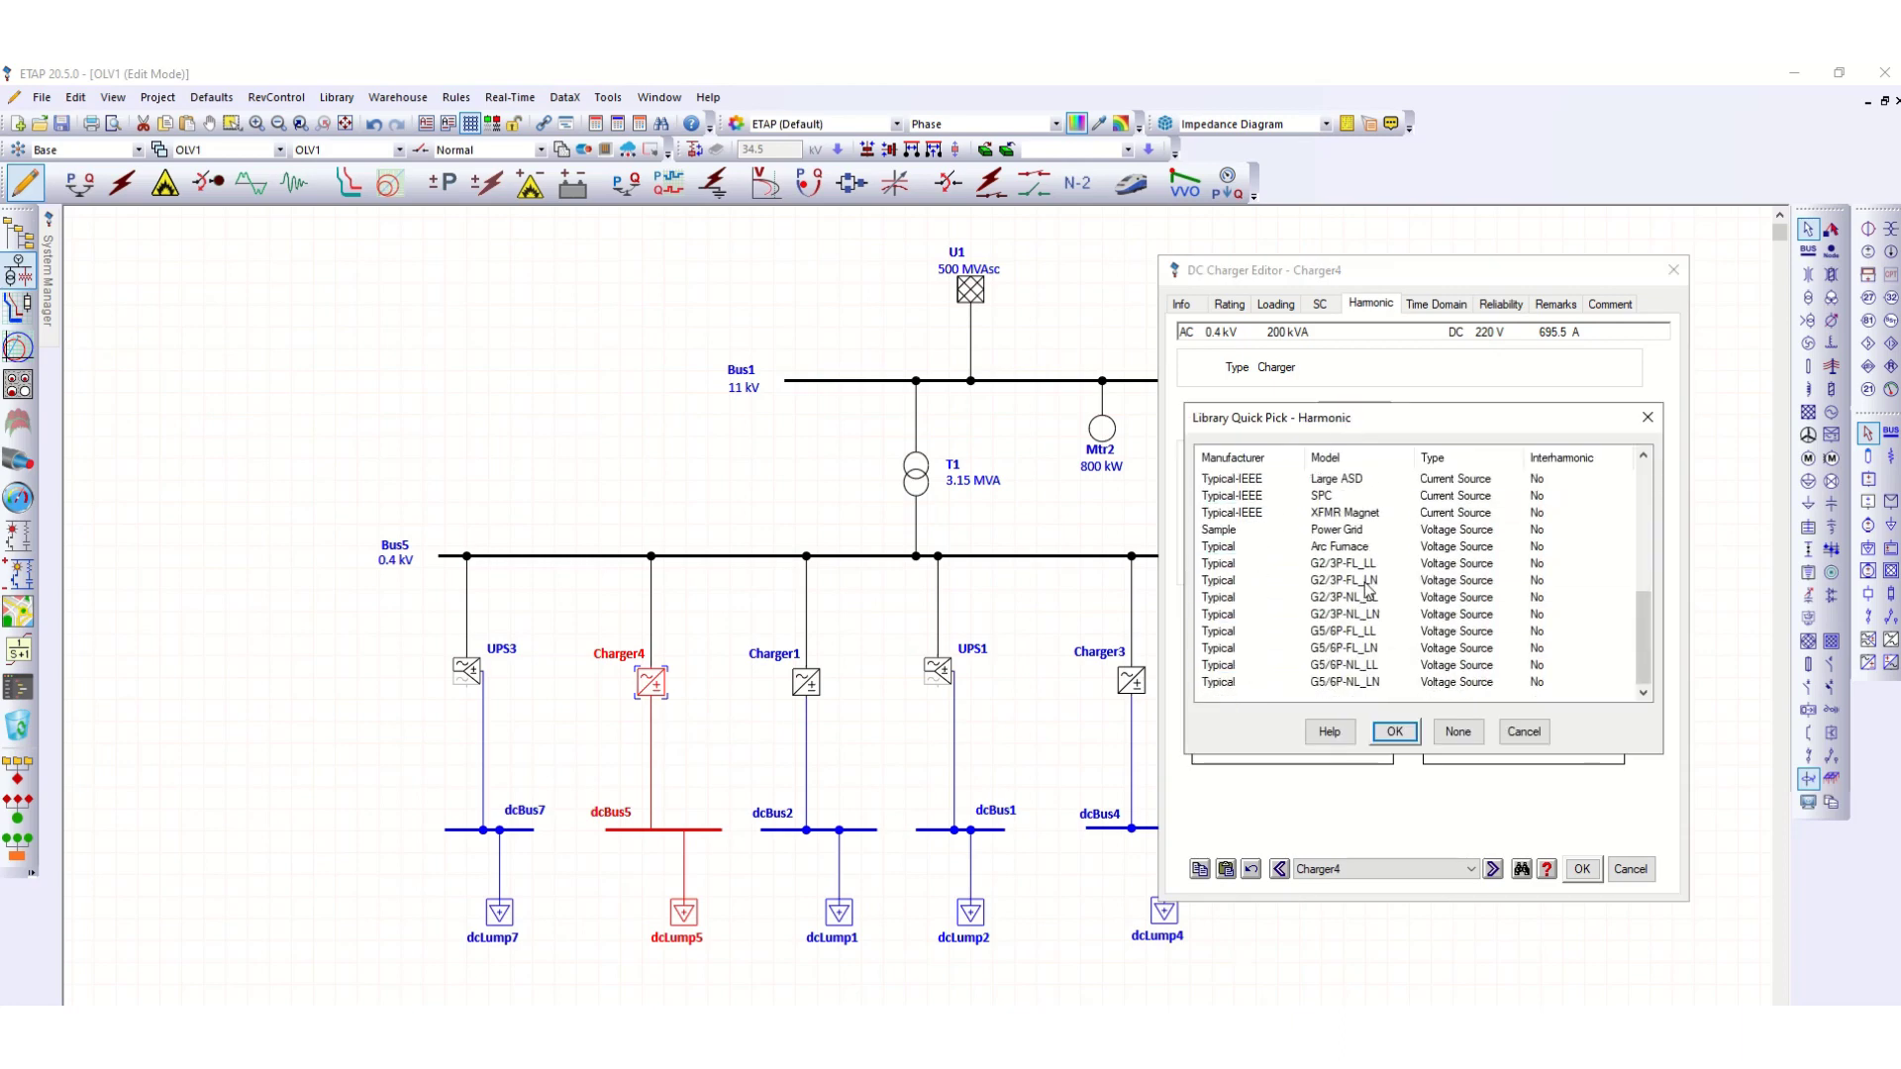
scroll(1366, 584, "up", 2)
scroll(1364, 583, "up", 2)
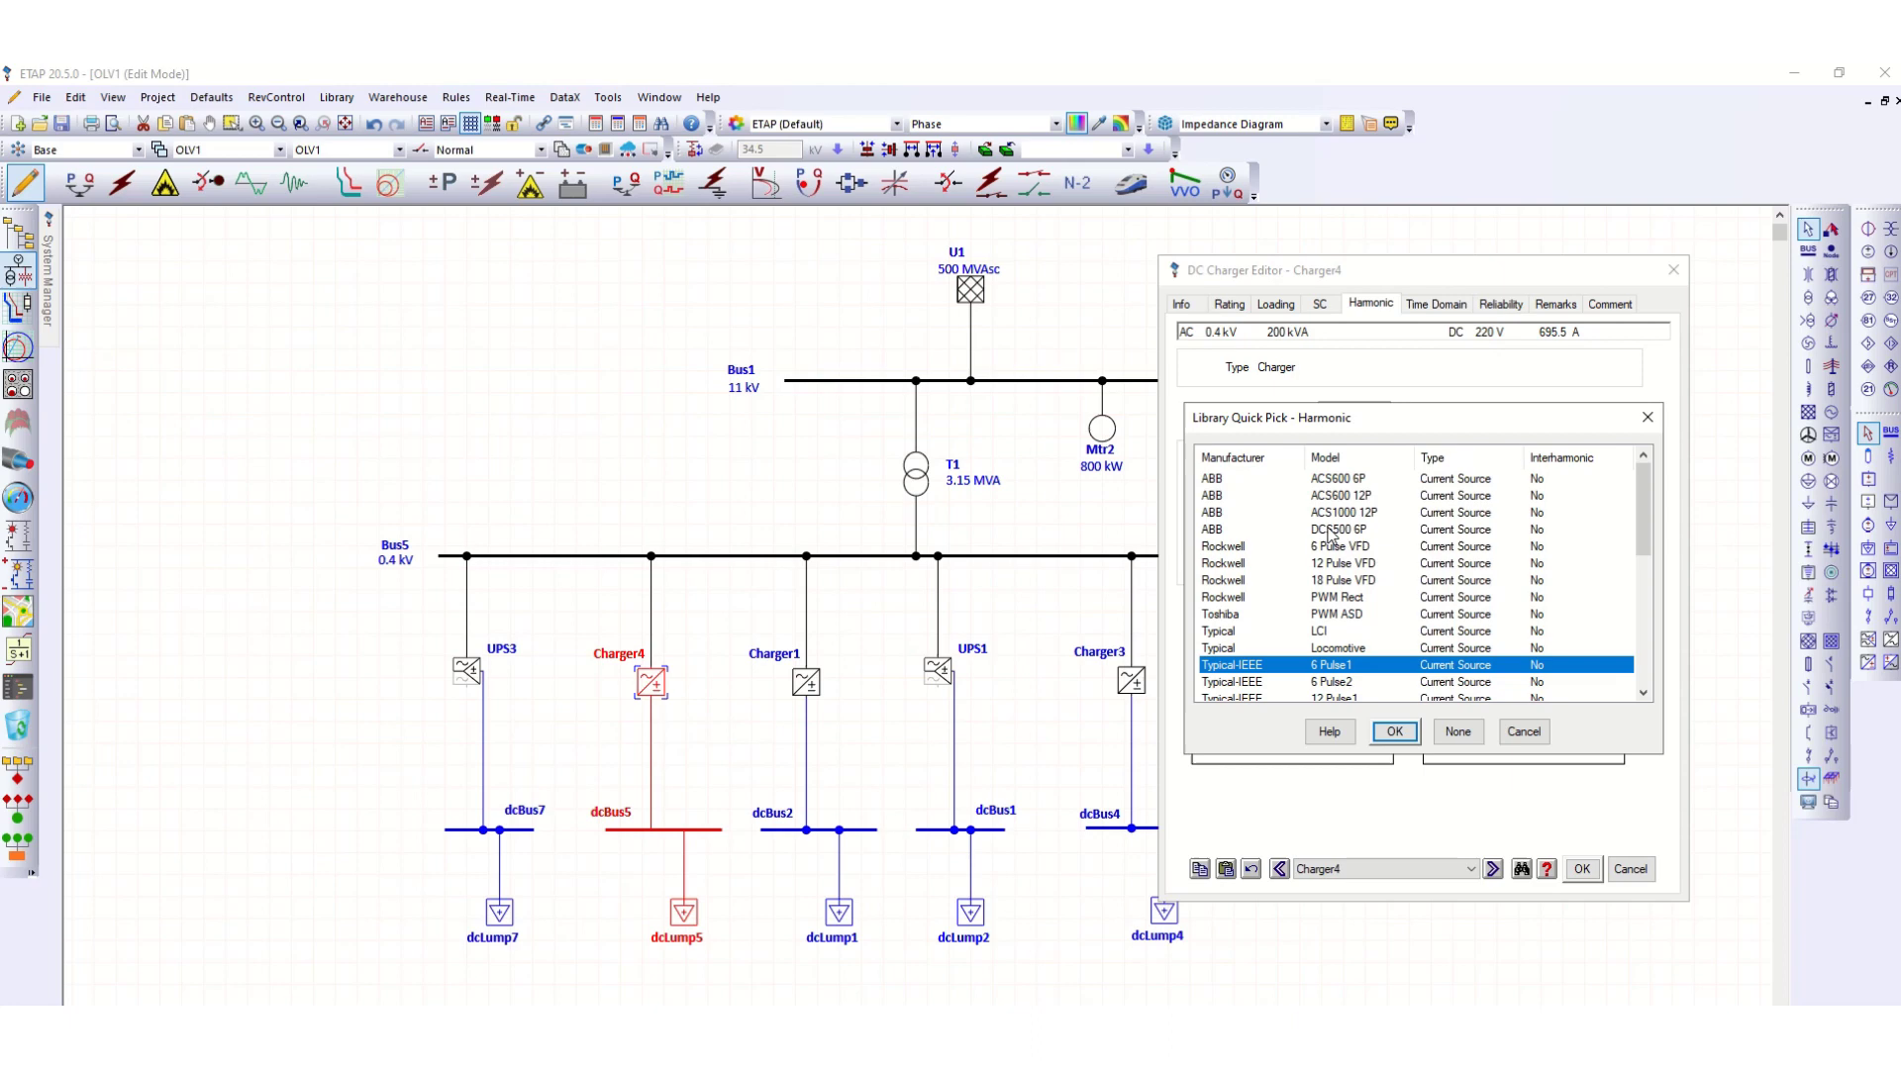
scroll(1352, 581, "down", 2)
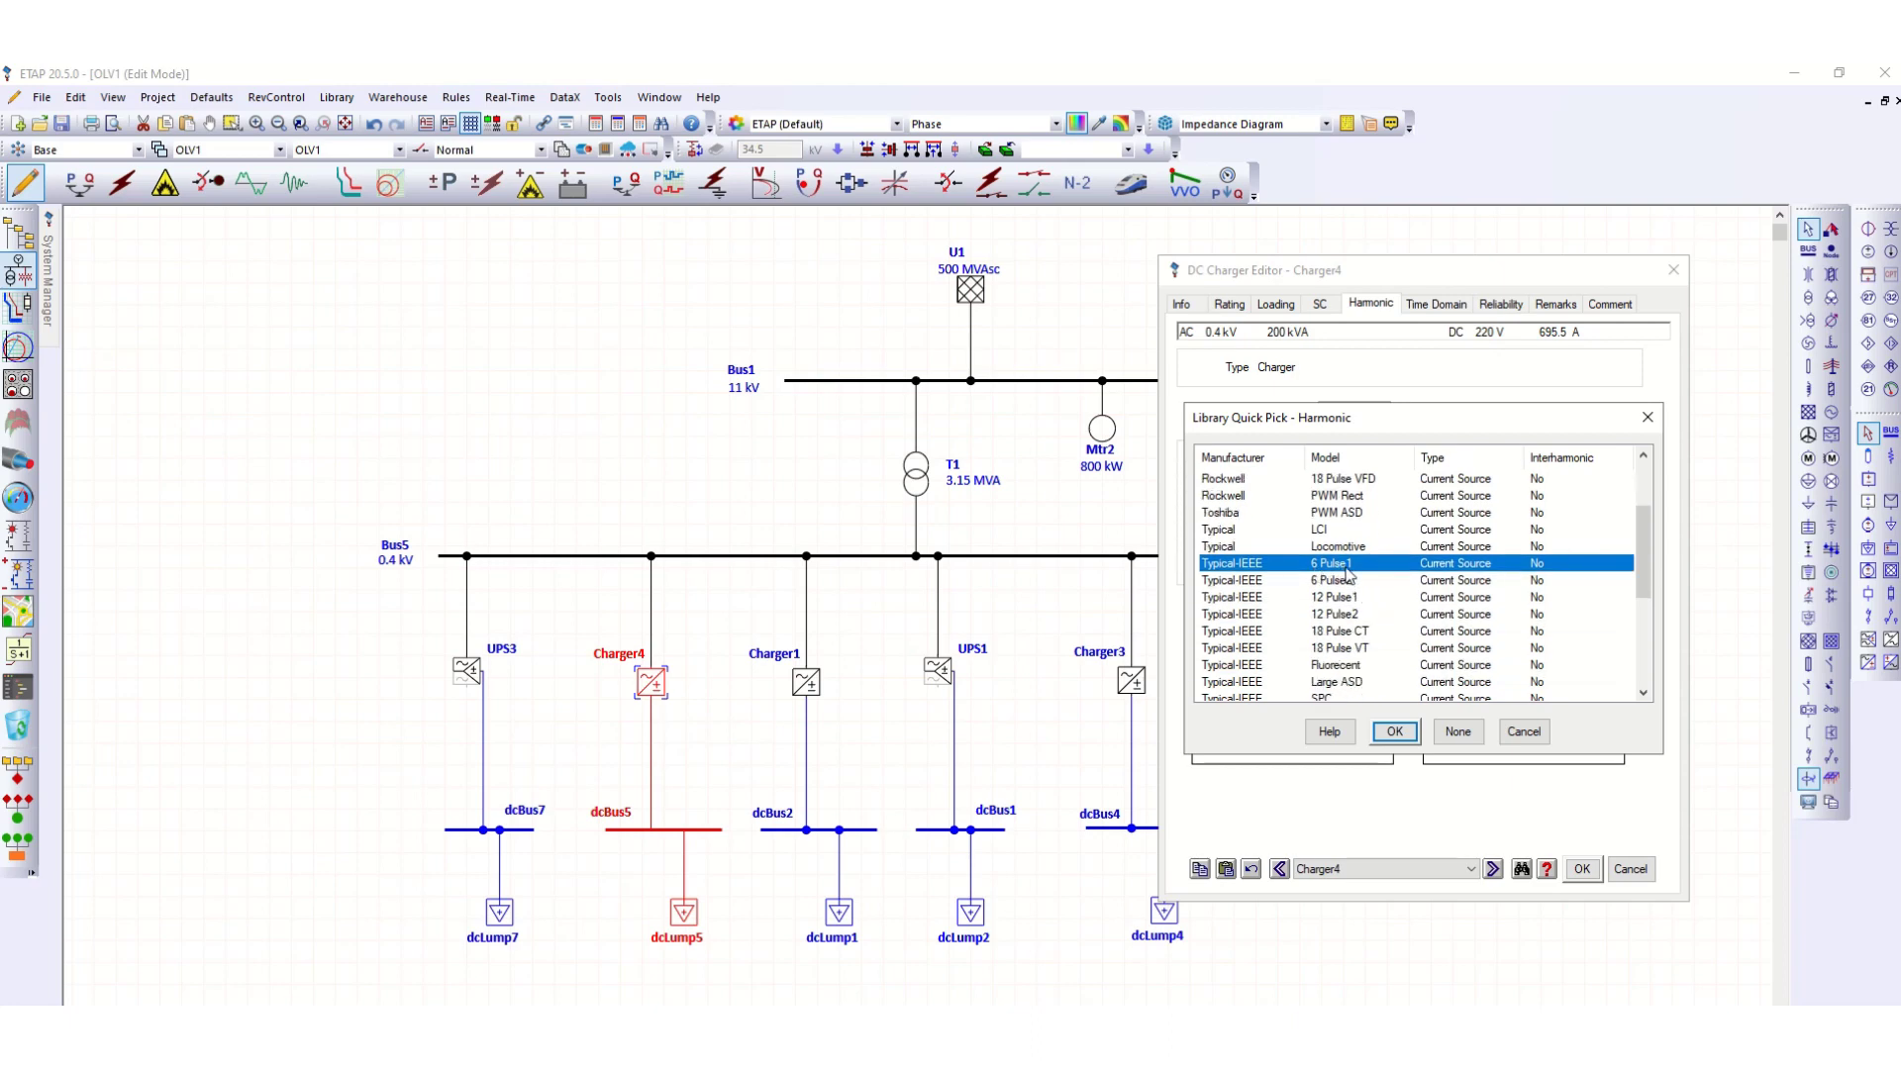
scroll(1363, 566, "down", 1)
scroll(1364, 574, "down", 3)
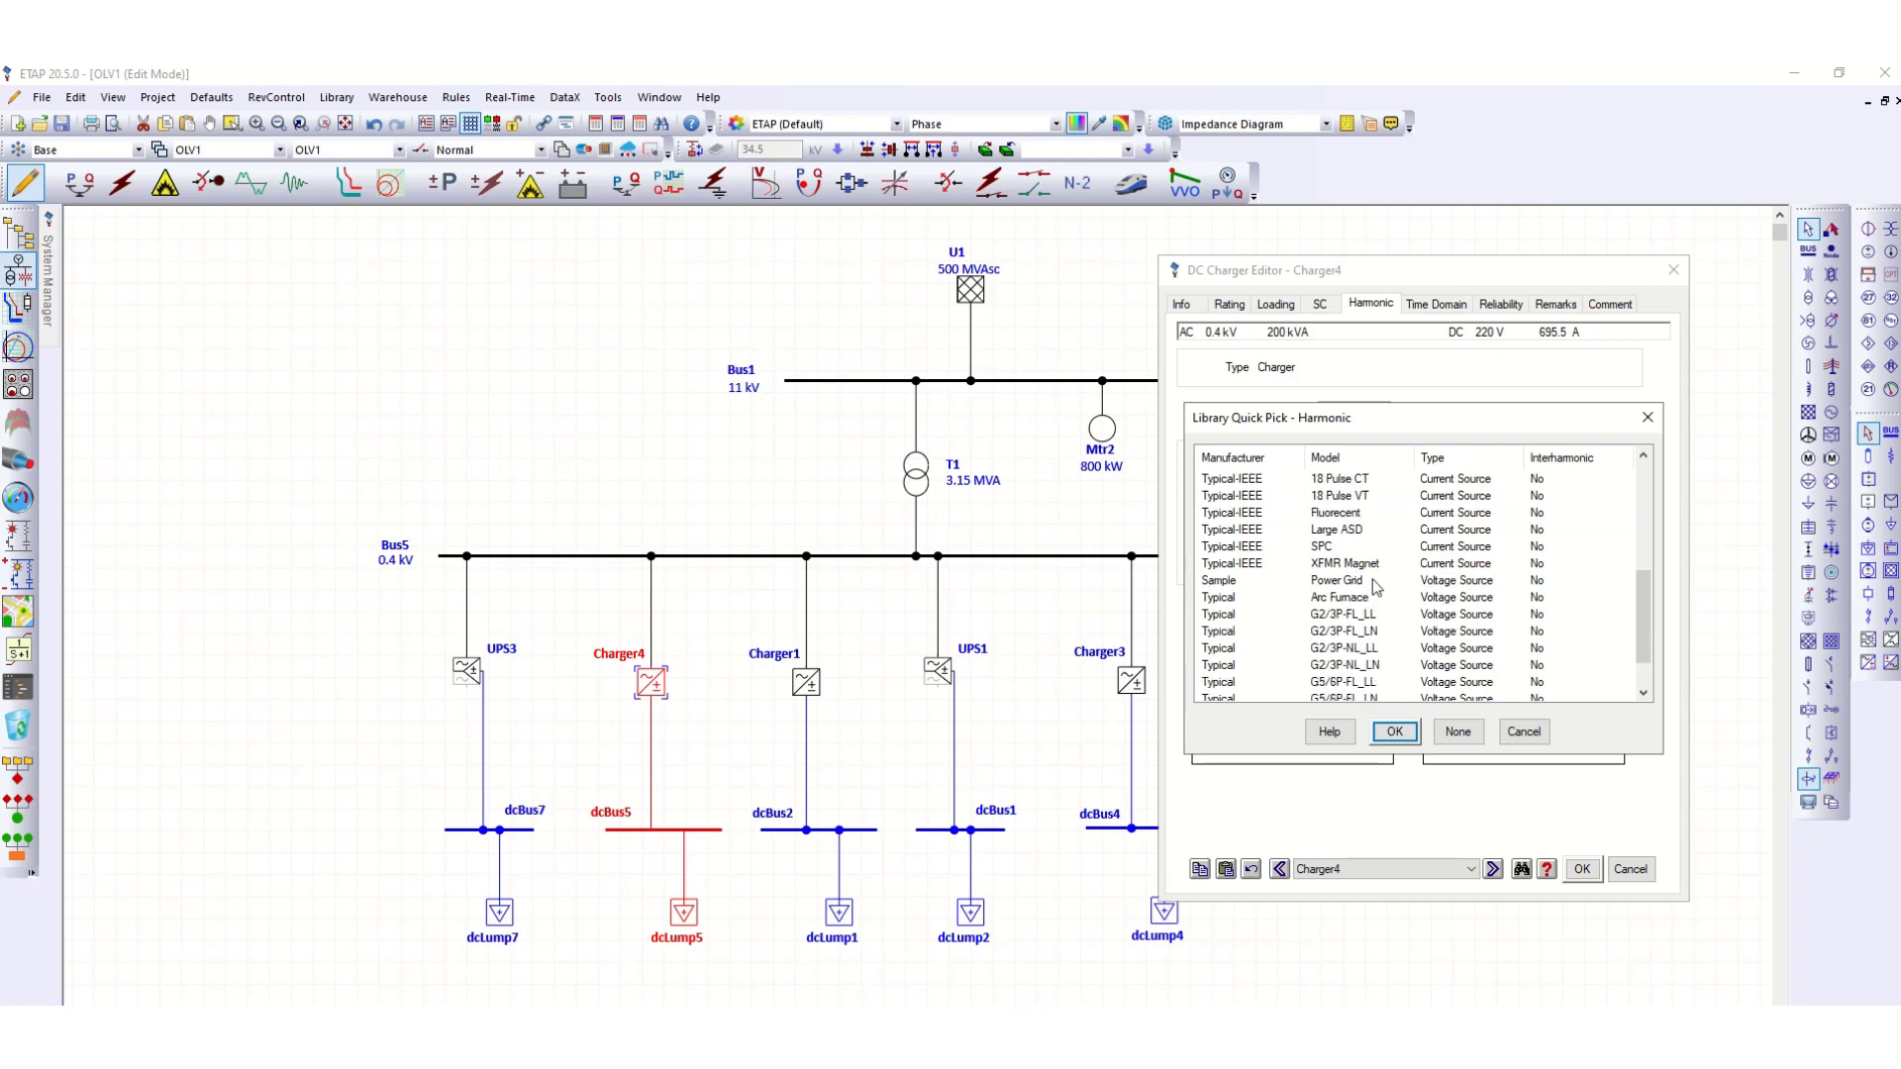
scroll(1369, 593, "up", 3)
scroll(1368, 587, "up", 3)
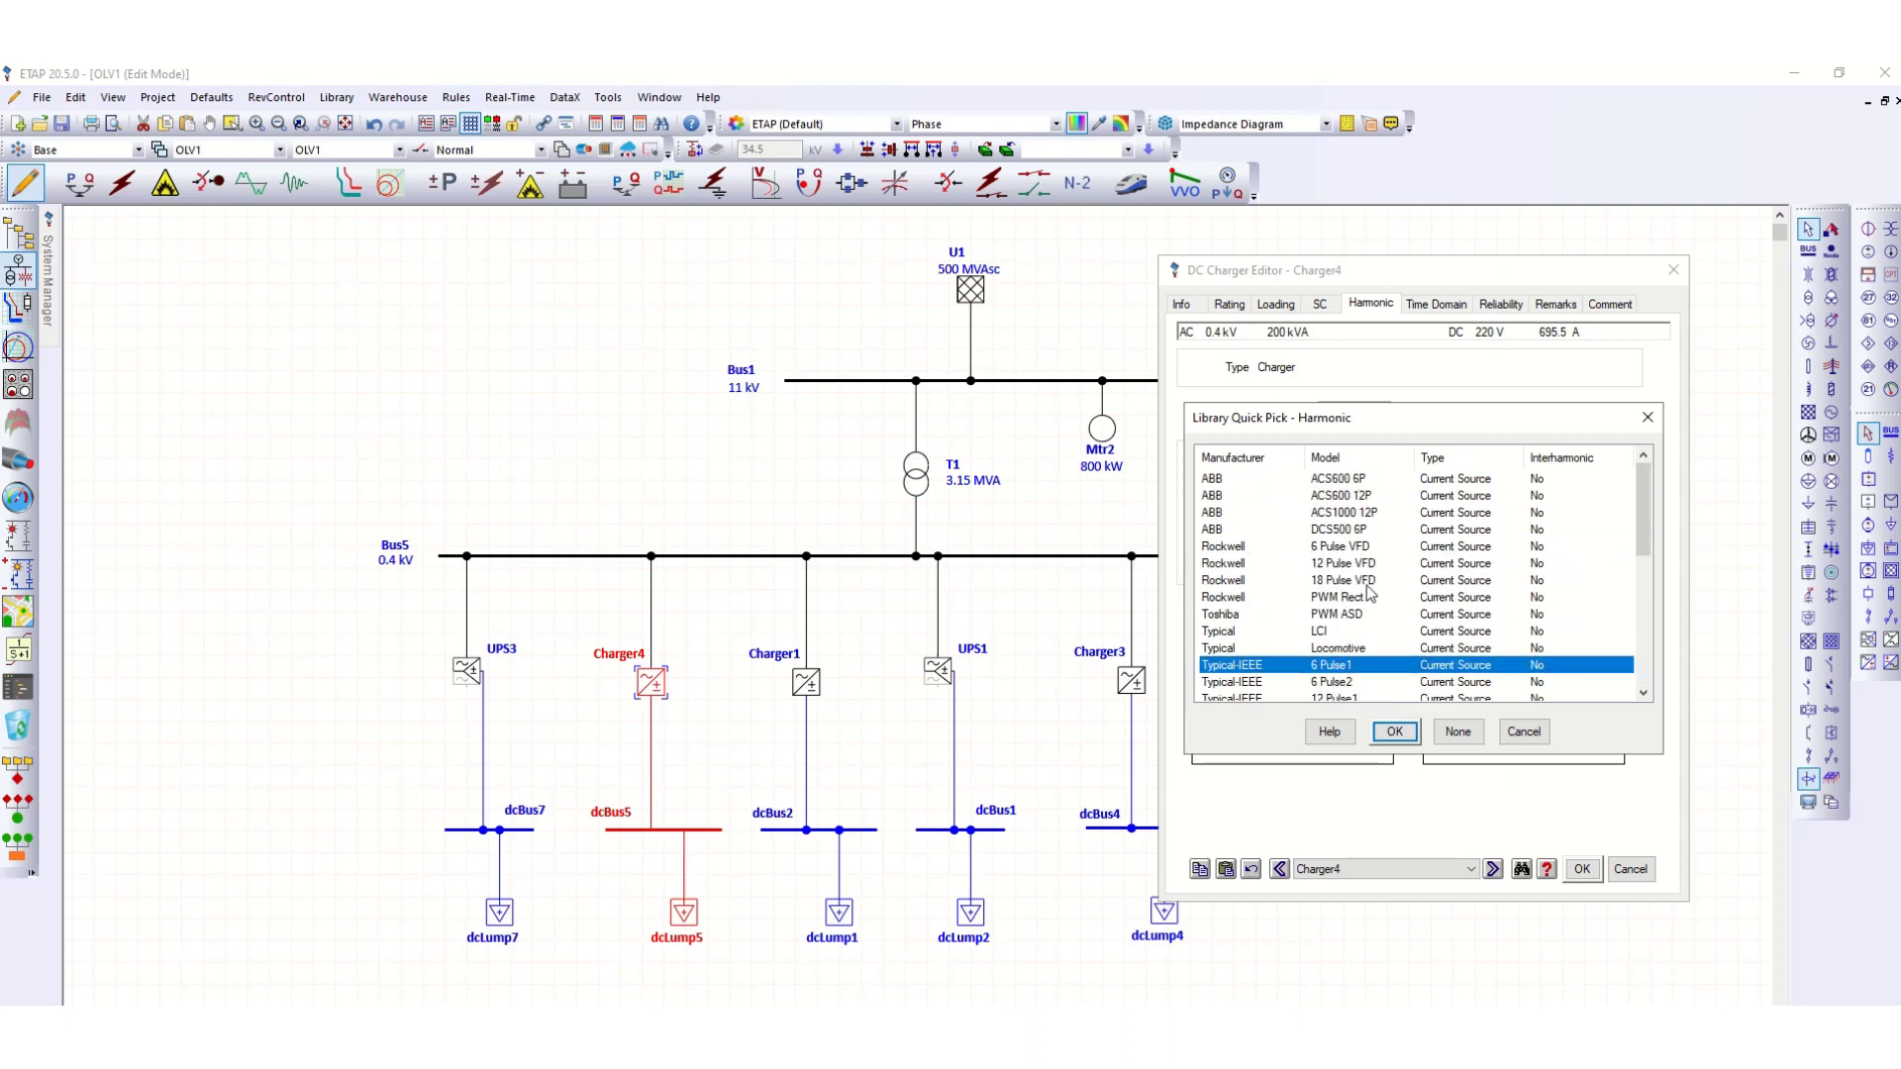
scroll(1390, 596, "down", 2)
scroll(1443, 594, "up", 2)
scroll(1443, 594, "down", 1)
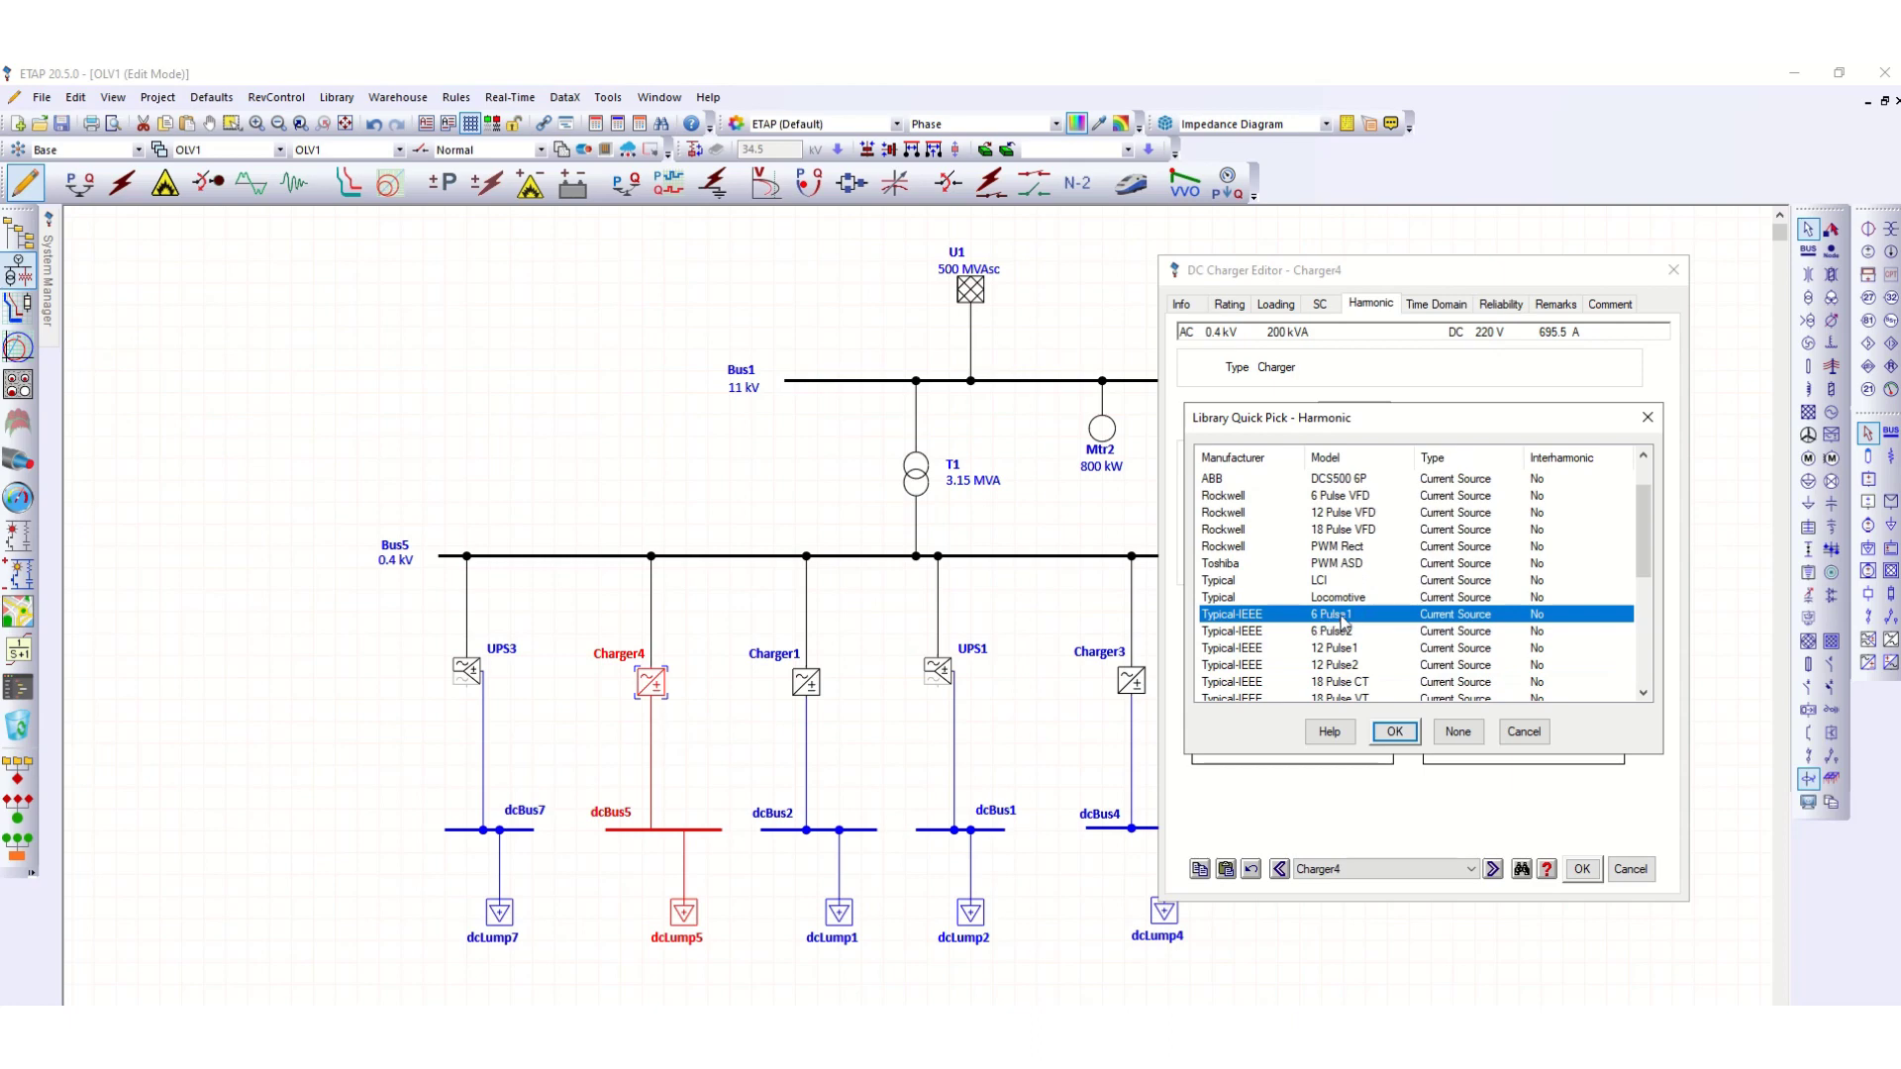
left_click(1529, 731)
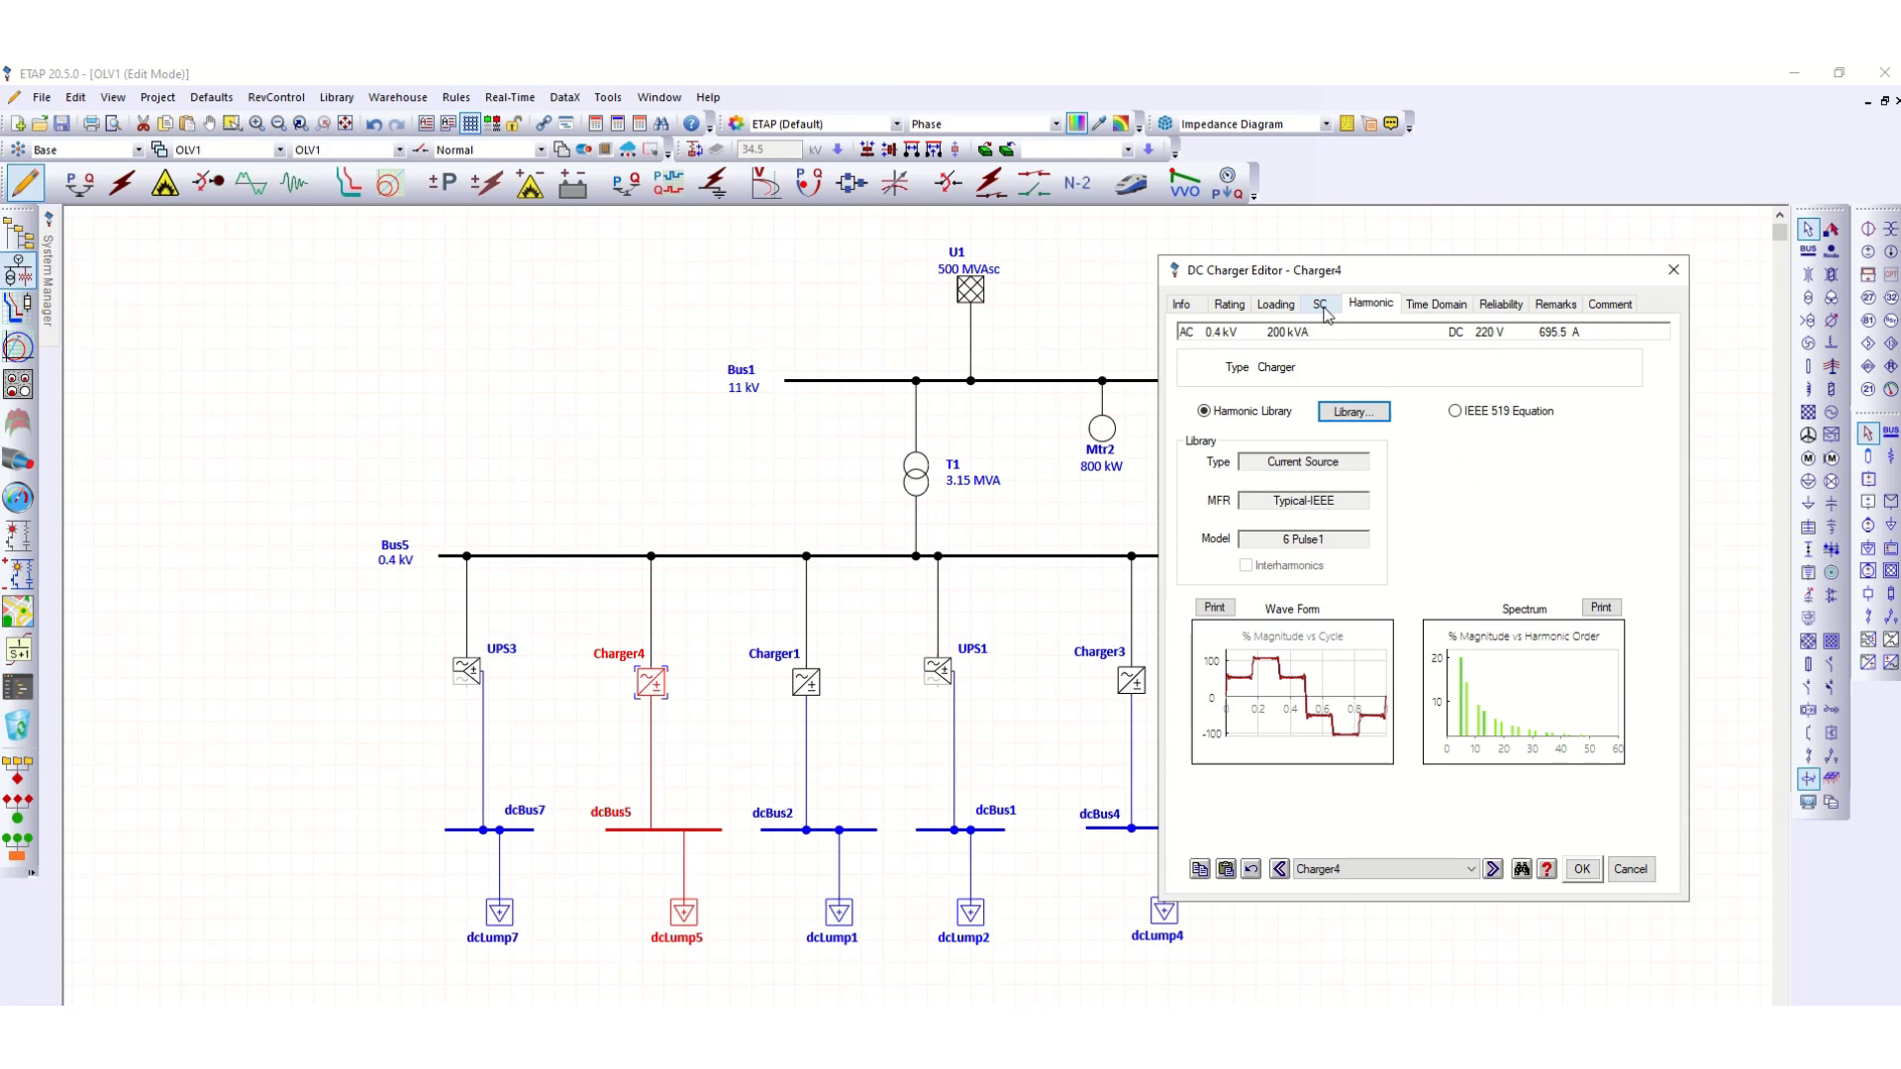
left_click(1580, 868)
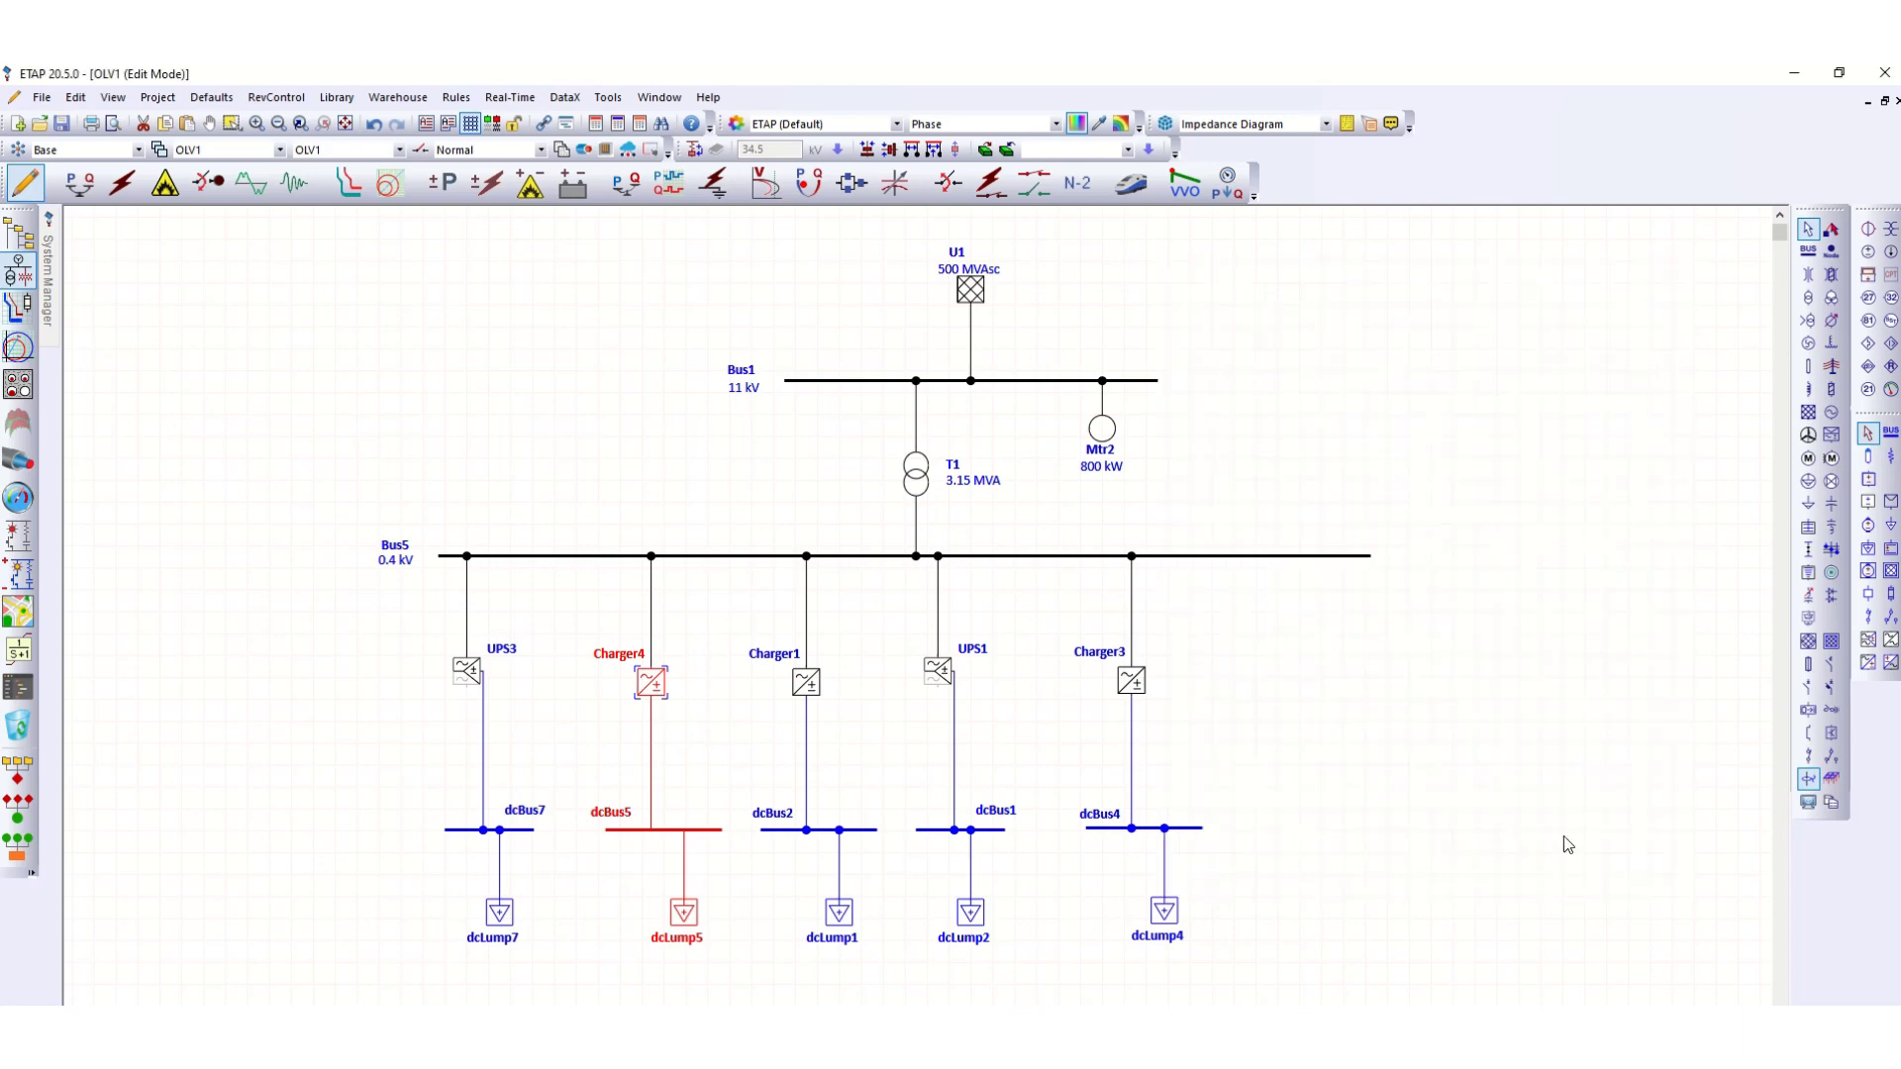
Check UPS1's harmonic library model, keeping 12 Pulse1
double_click(939, 675)
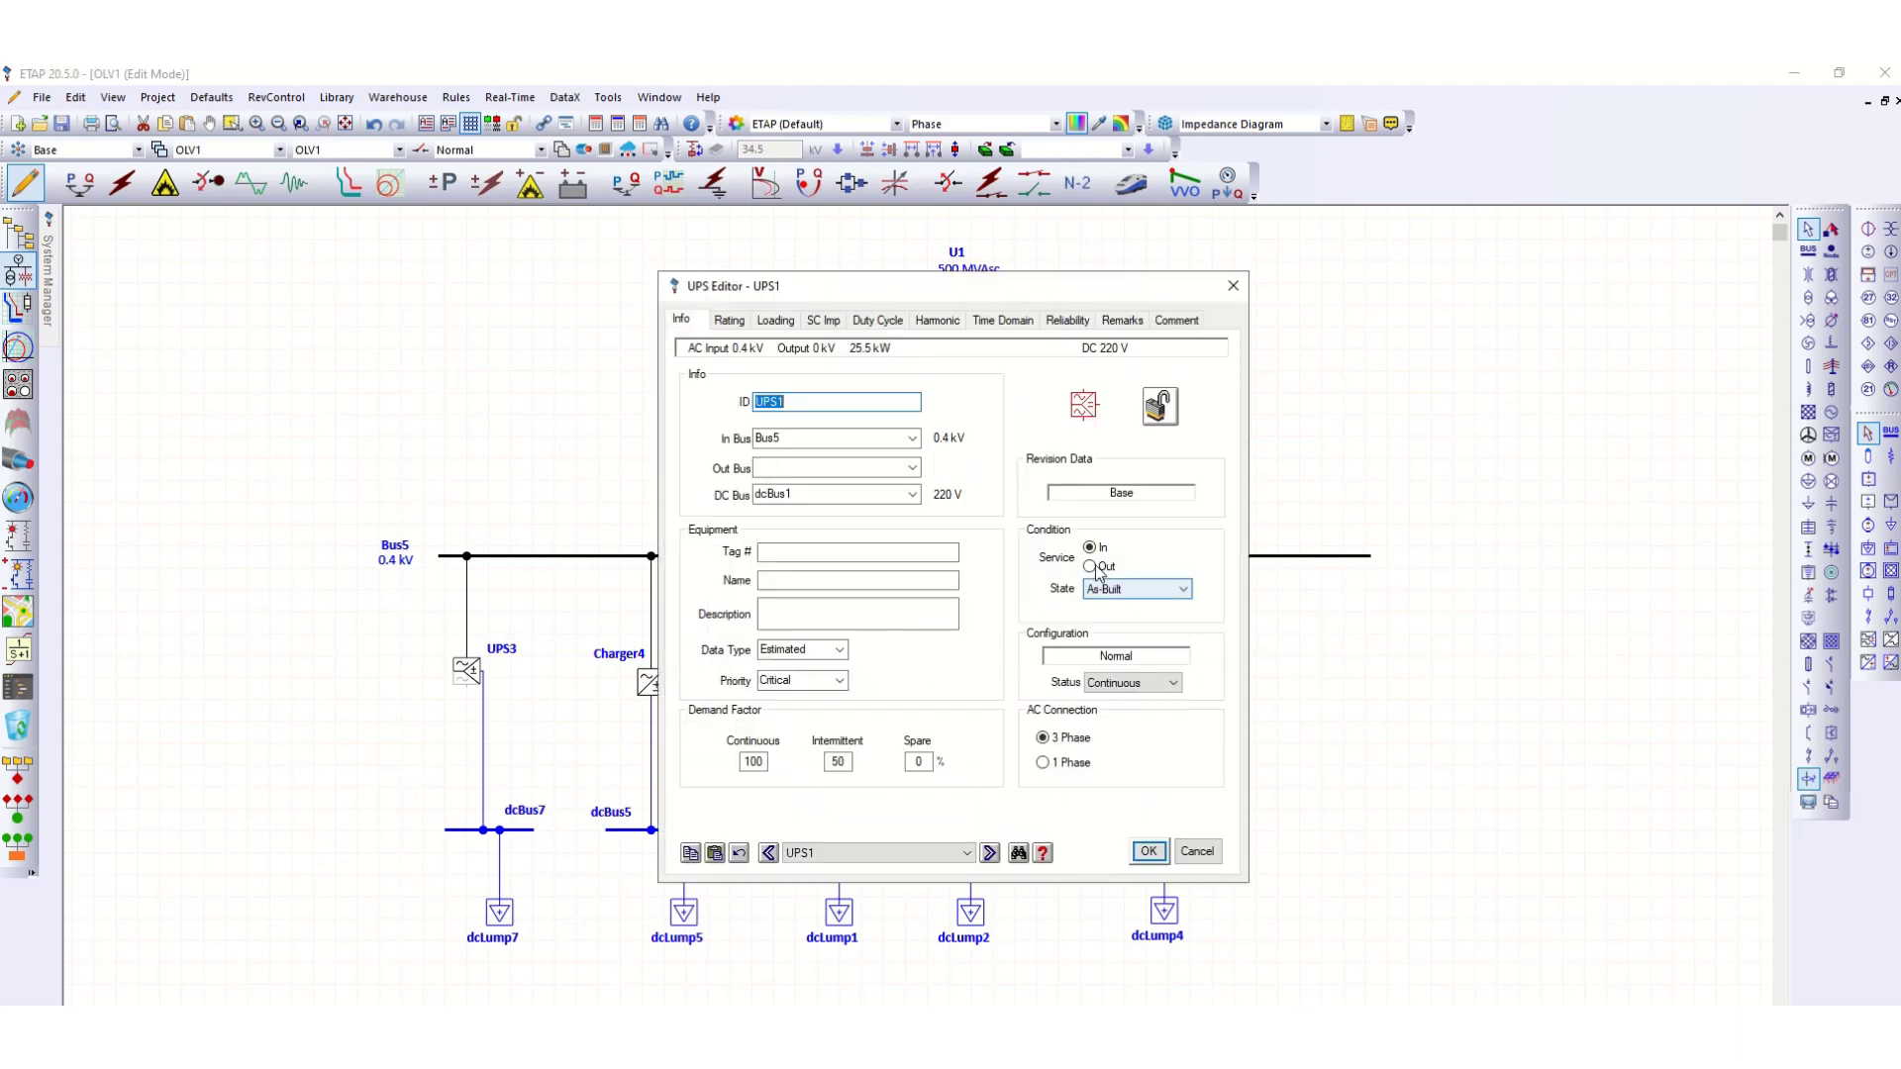
left_click_drag(1008, 293, 1597, 282)
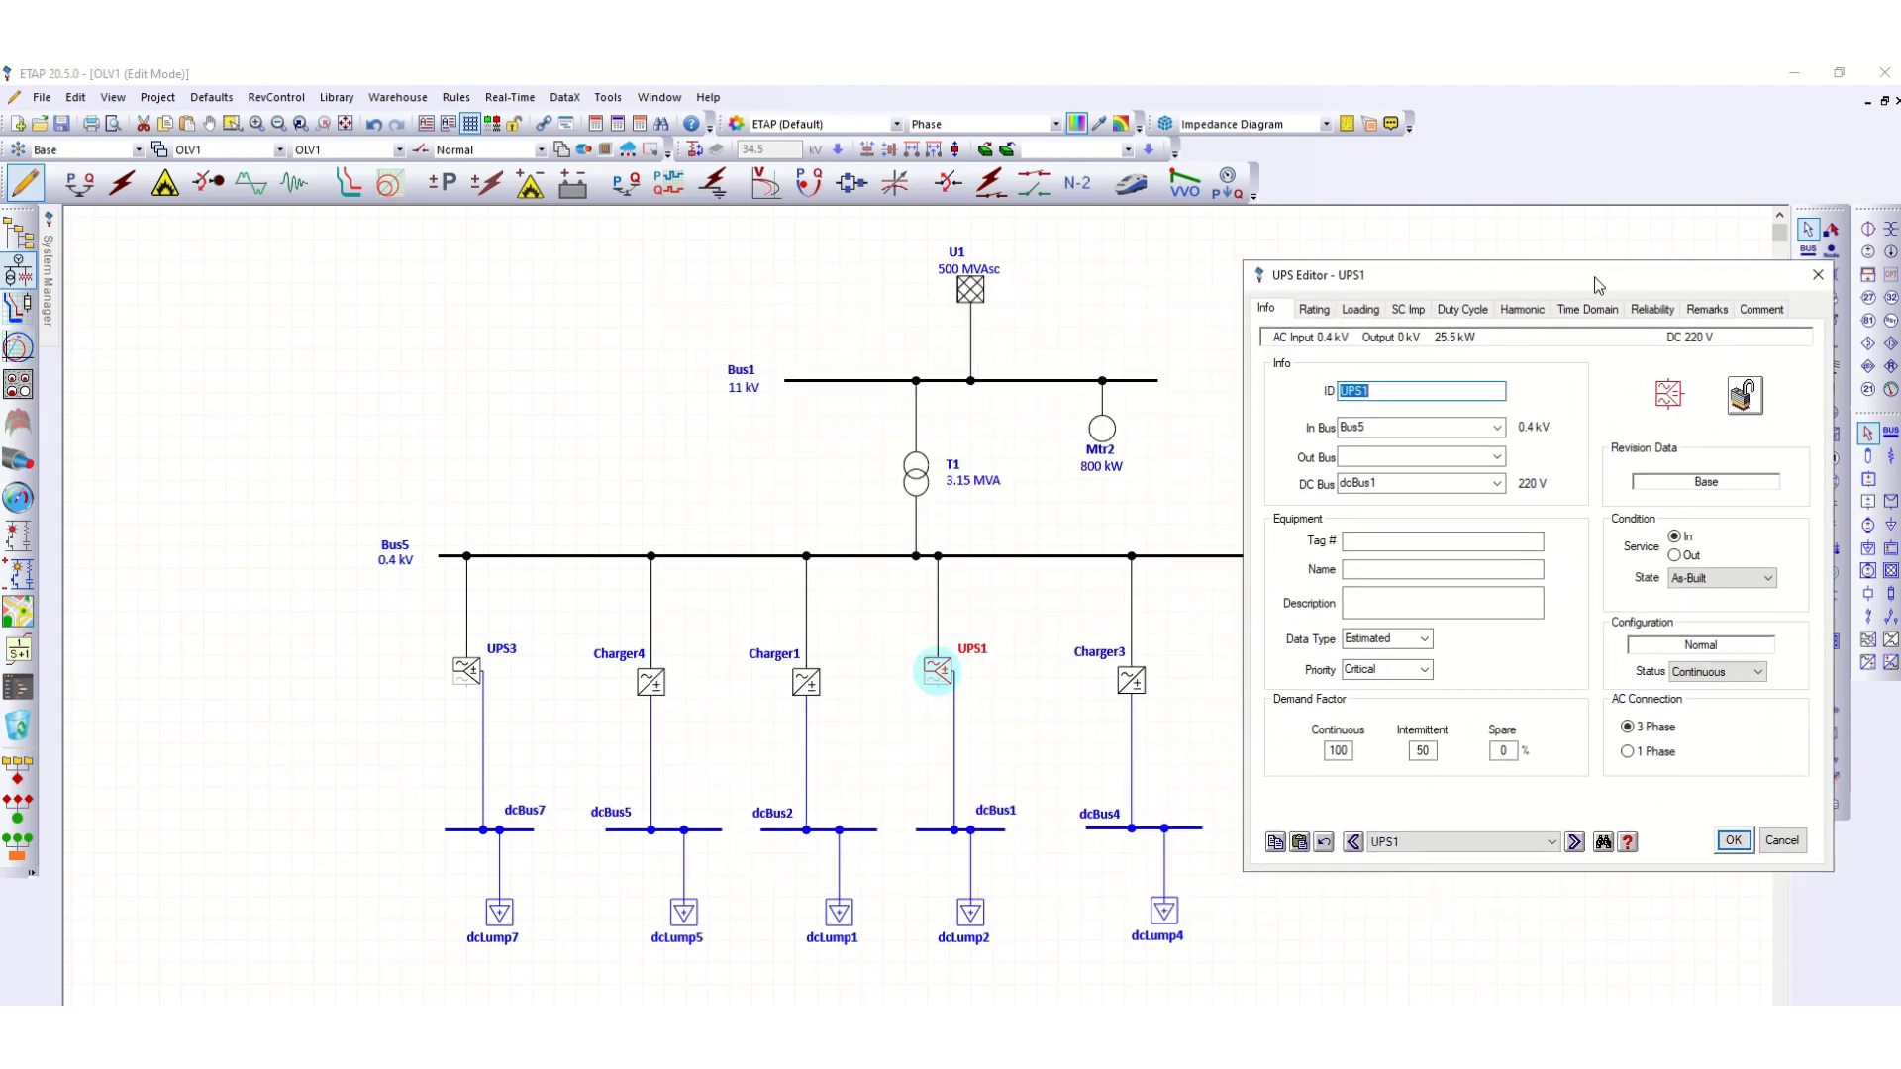
left_click(1528, 309)
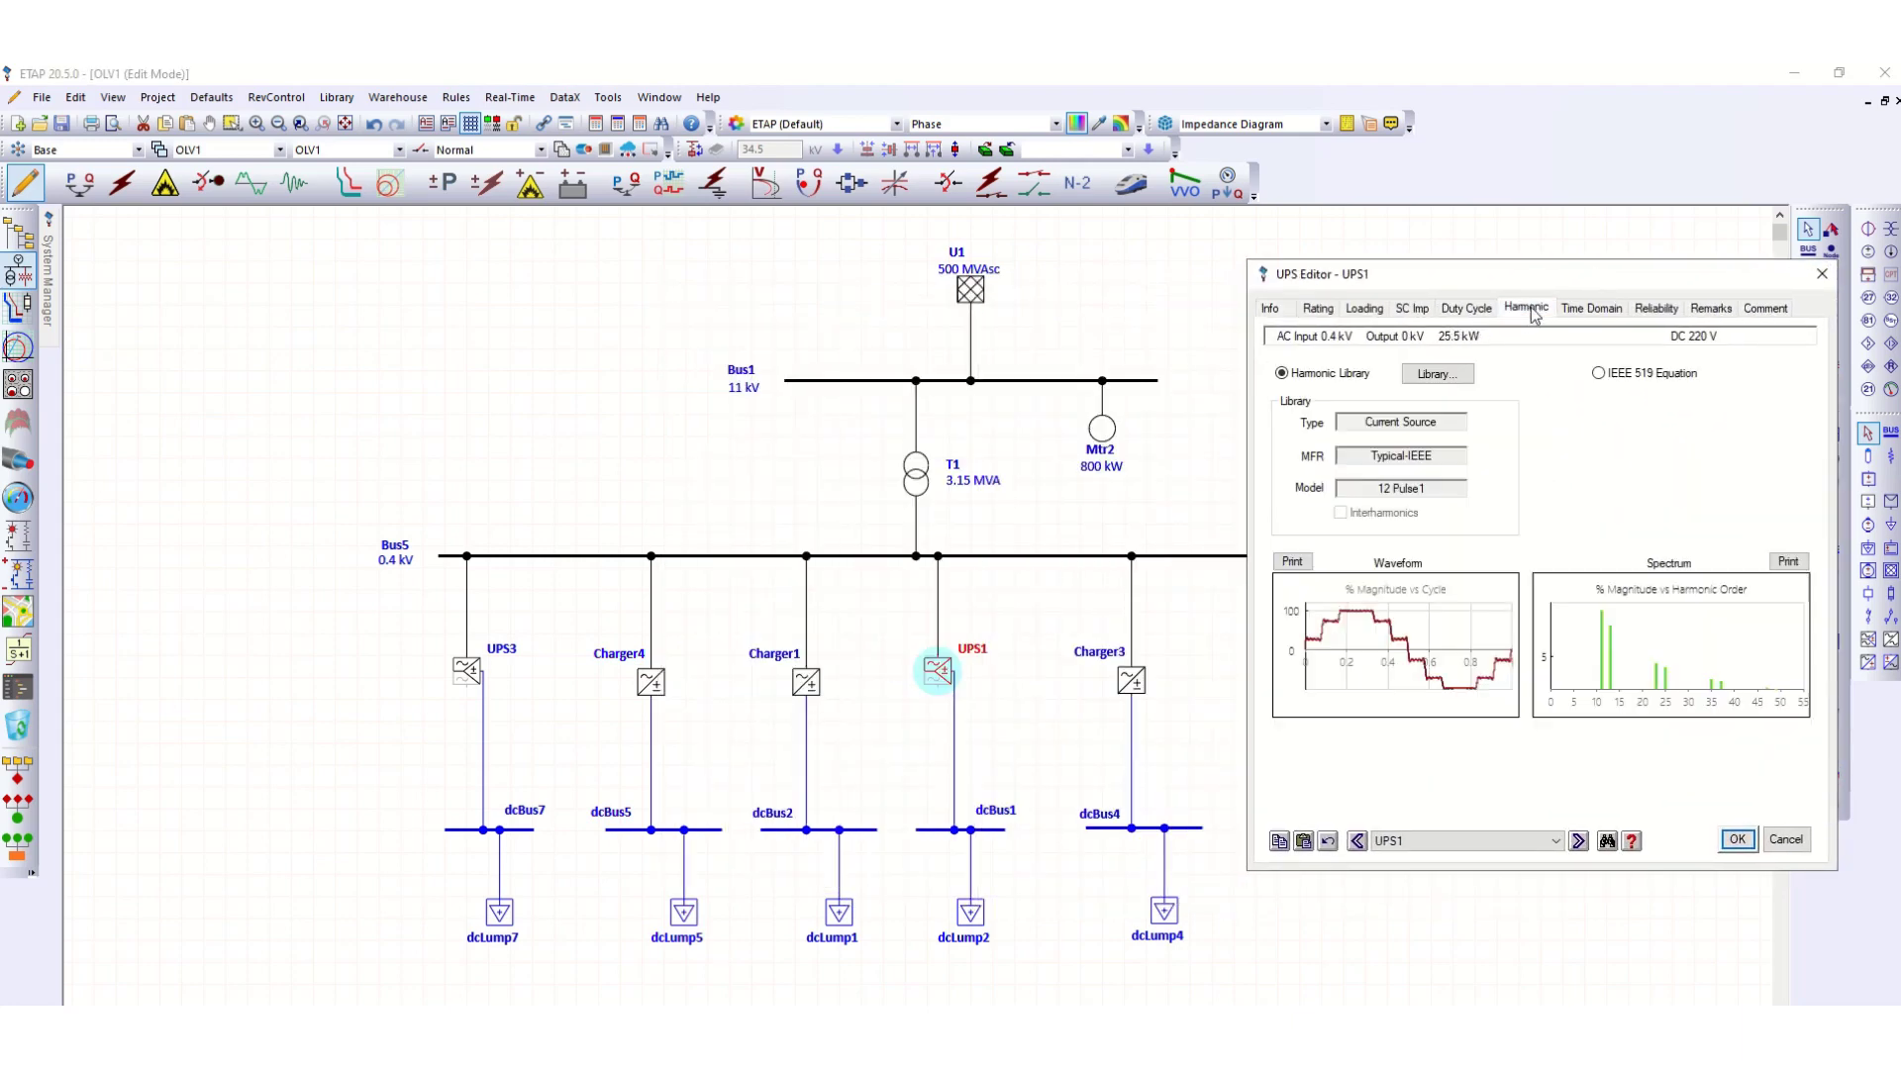
left_click(1437, 374)
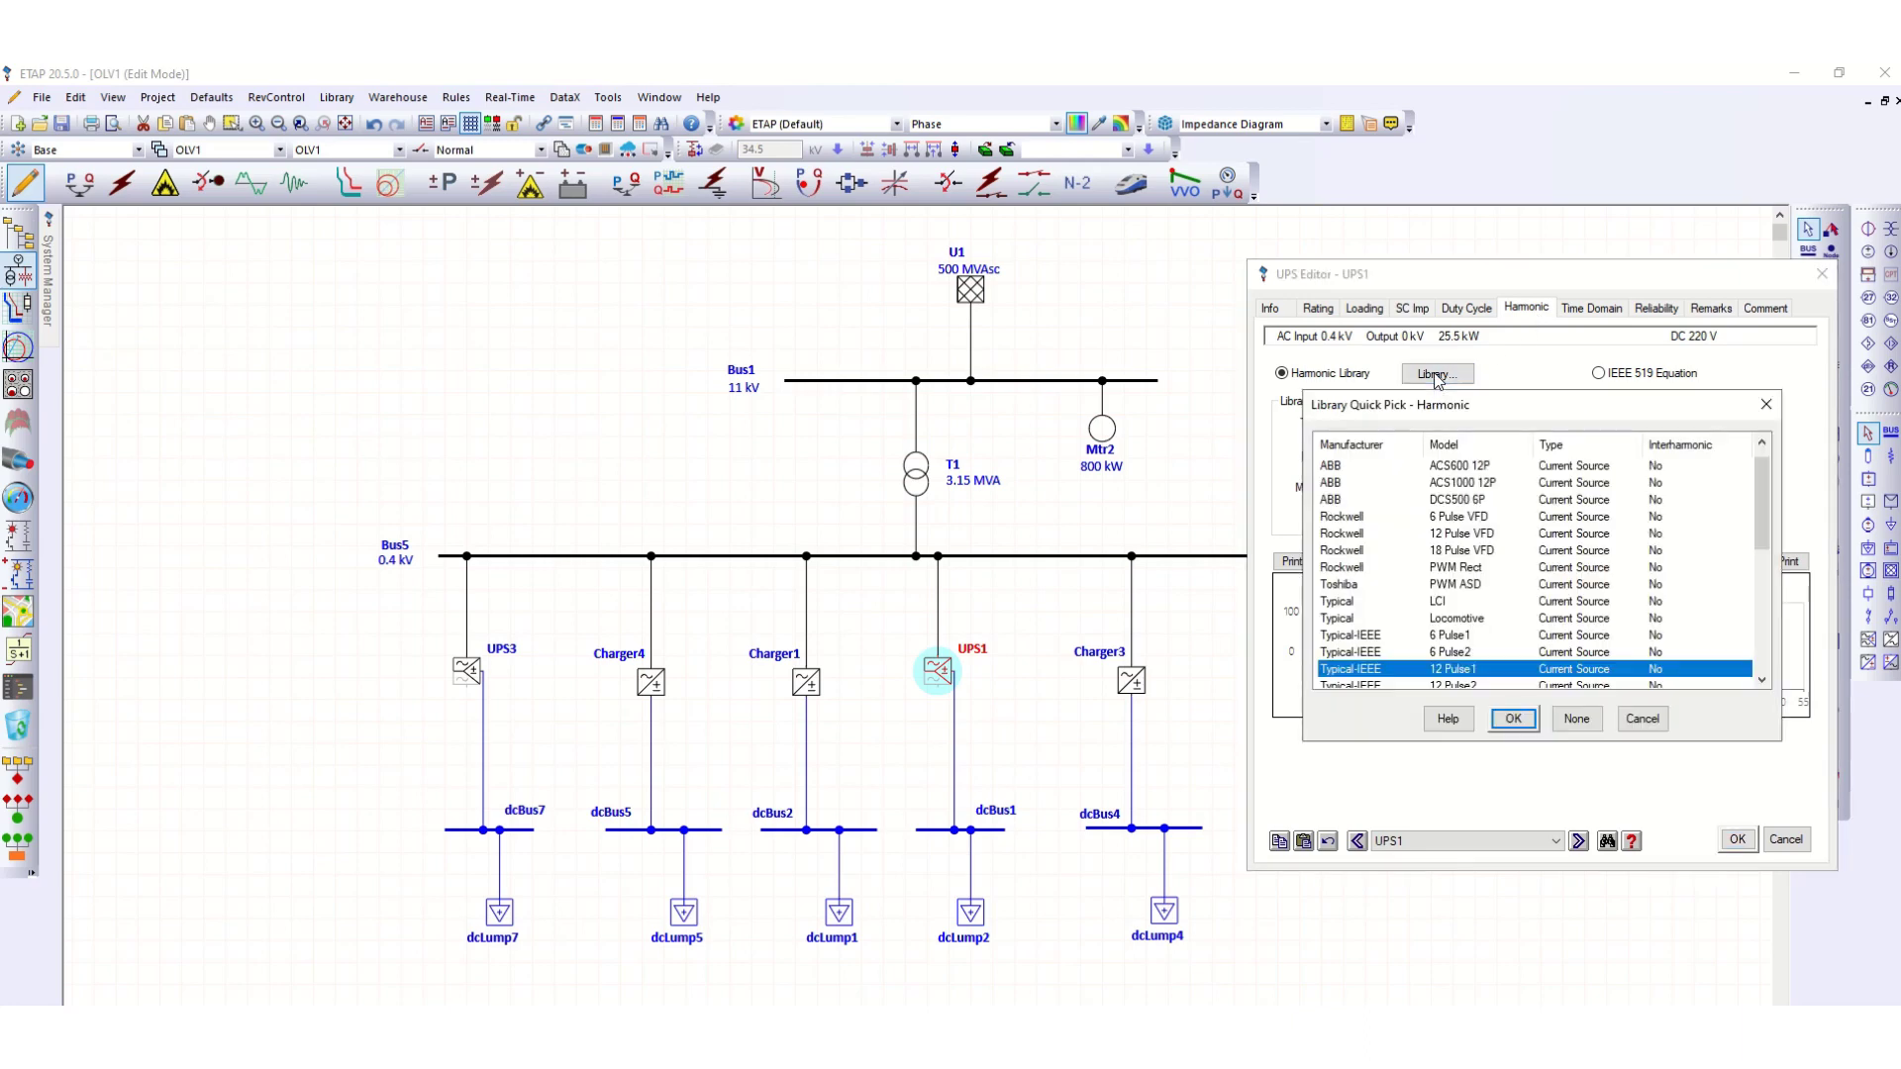
scroll(1462, 554, "down", 2)
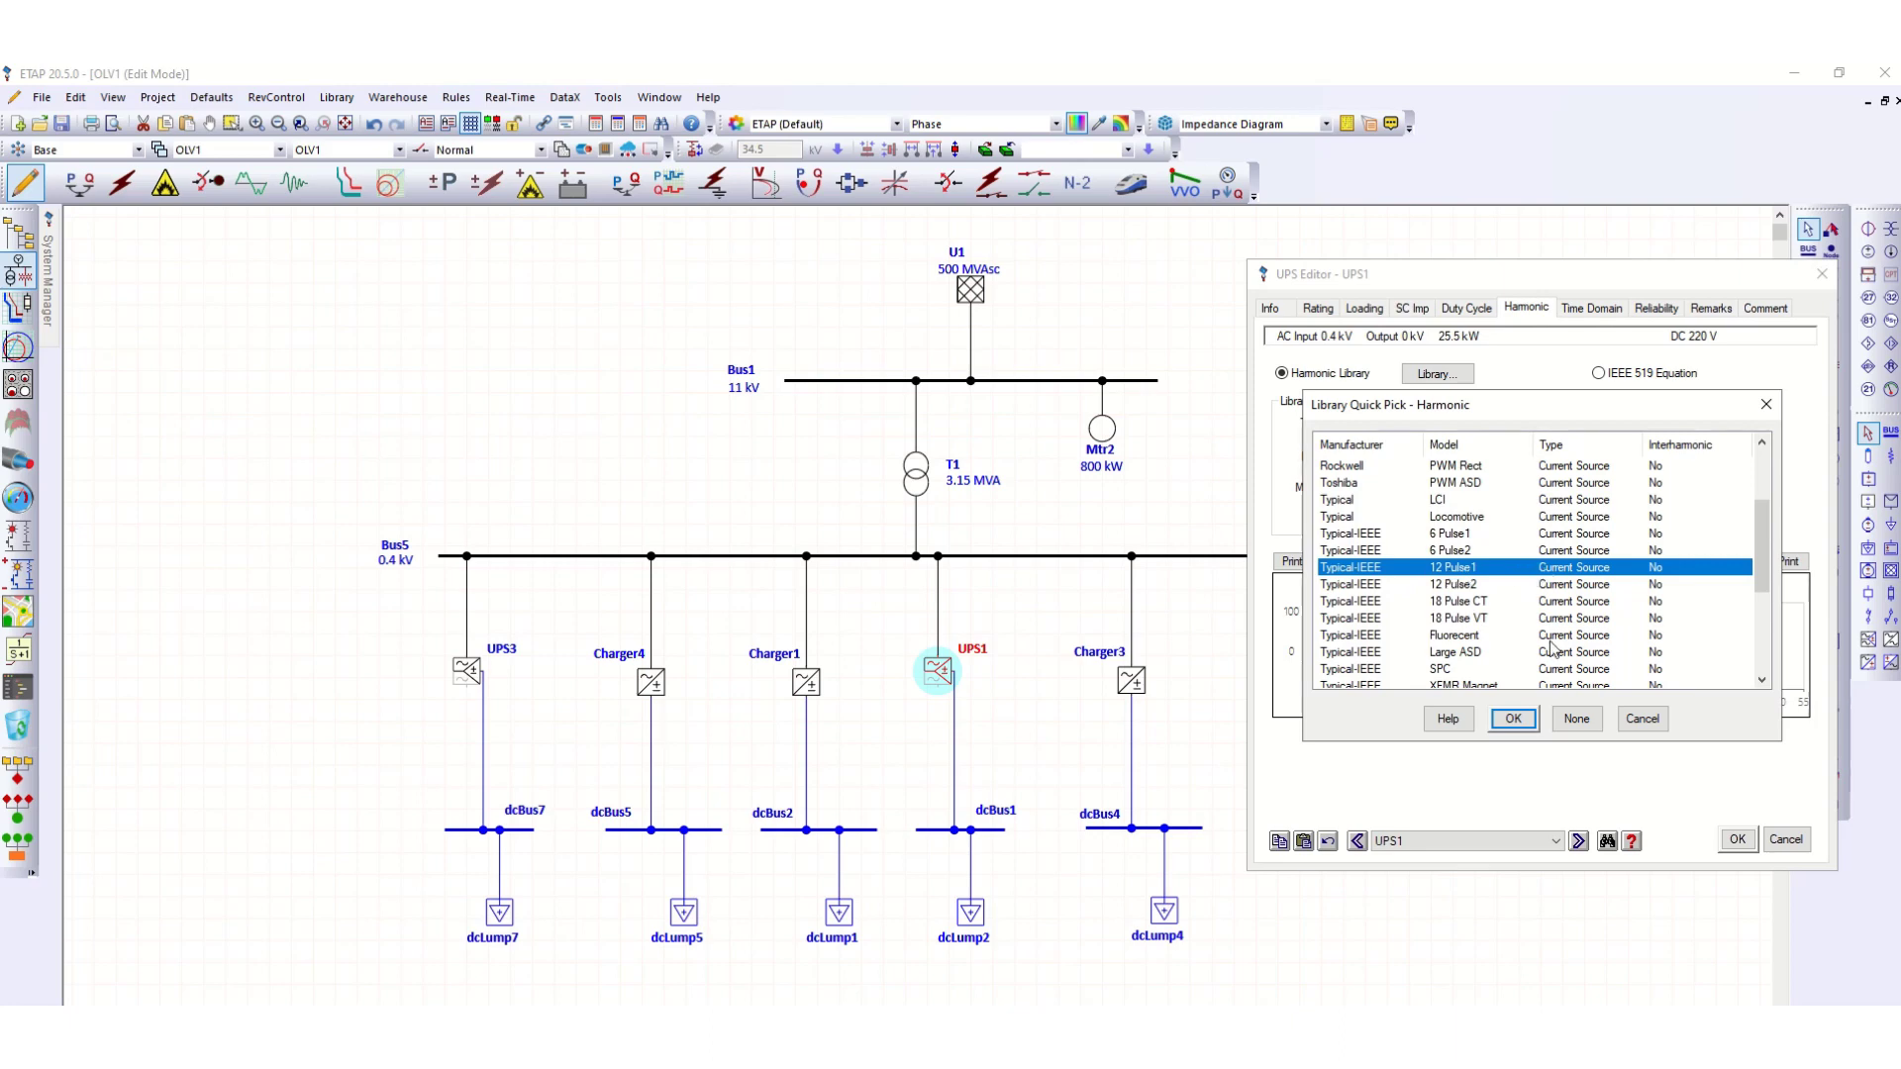
left_click(1515, 719)
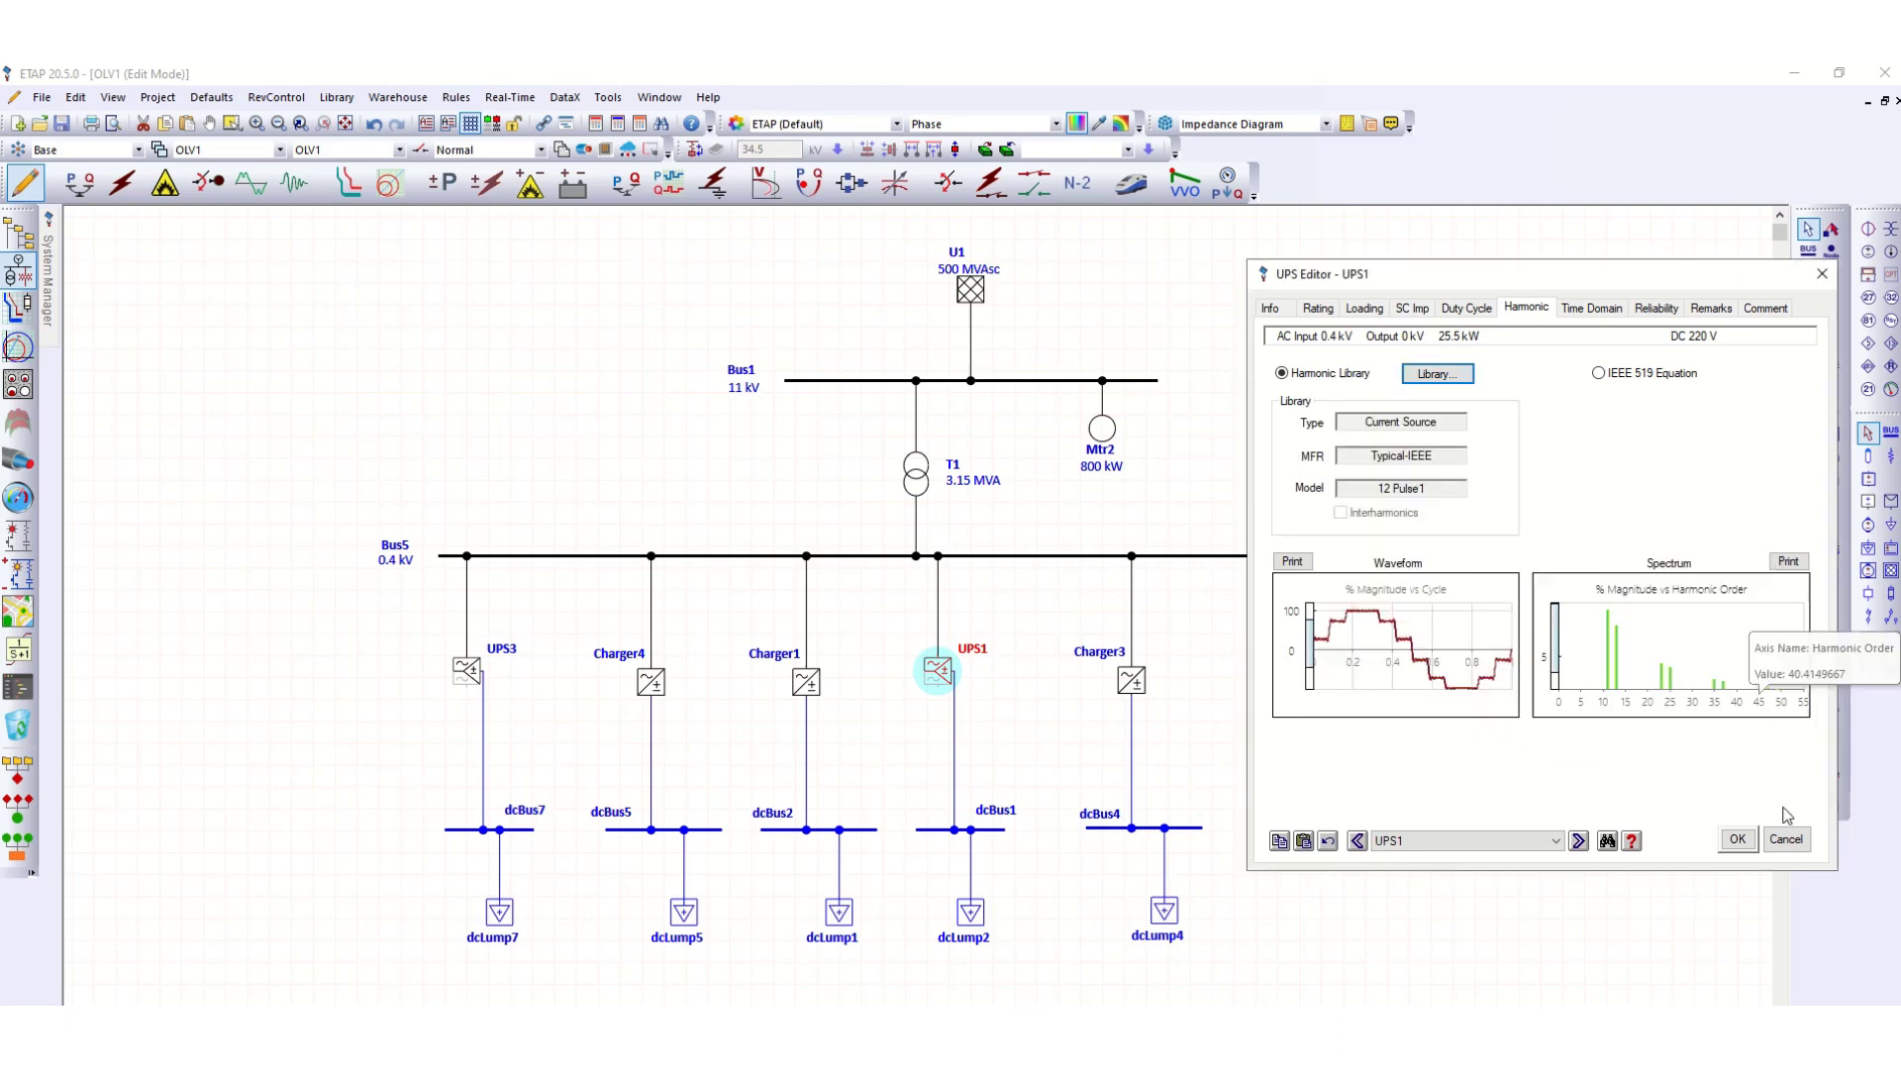
left_click(1738, 841)
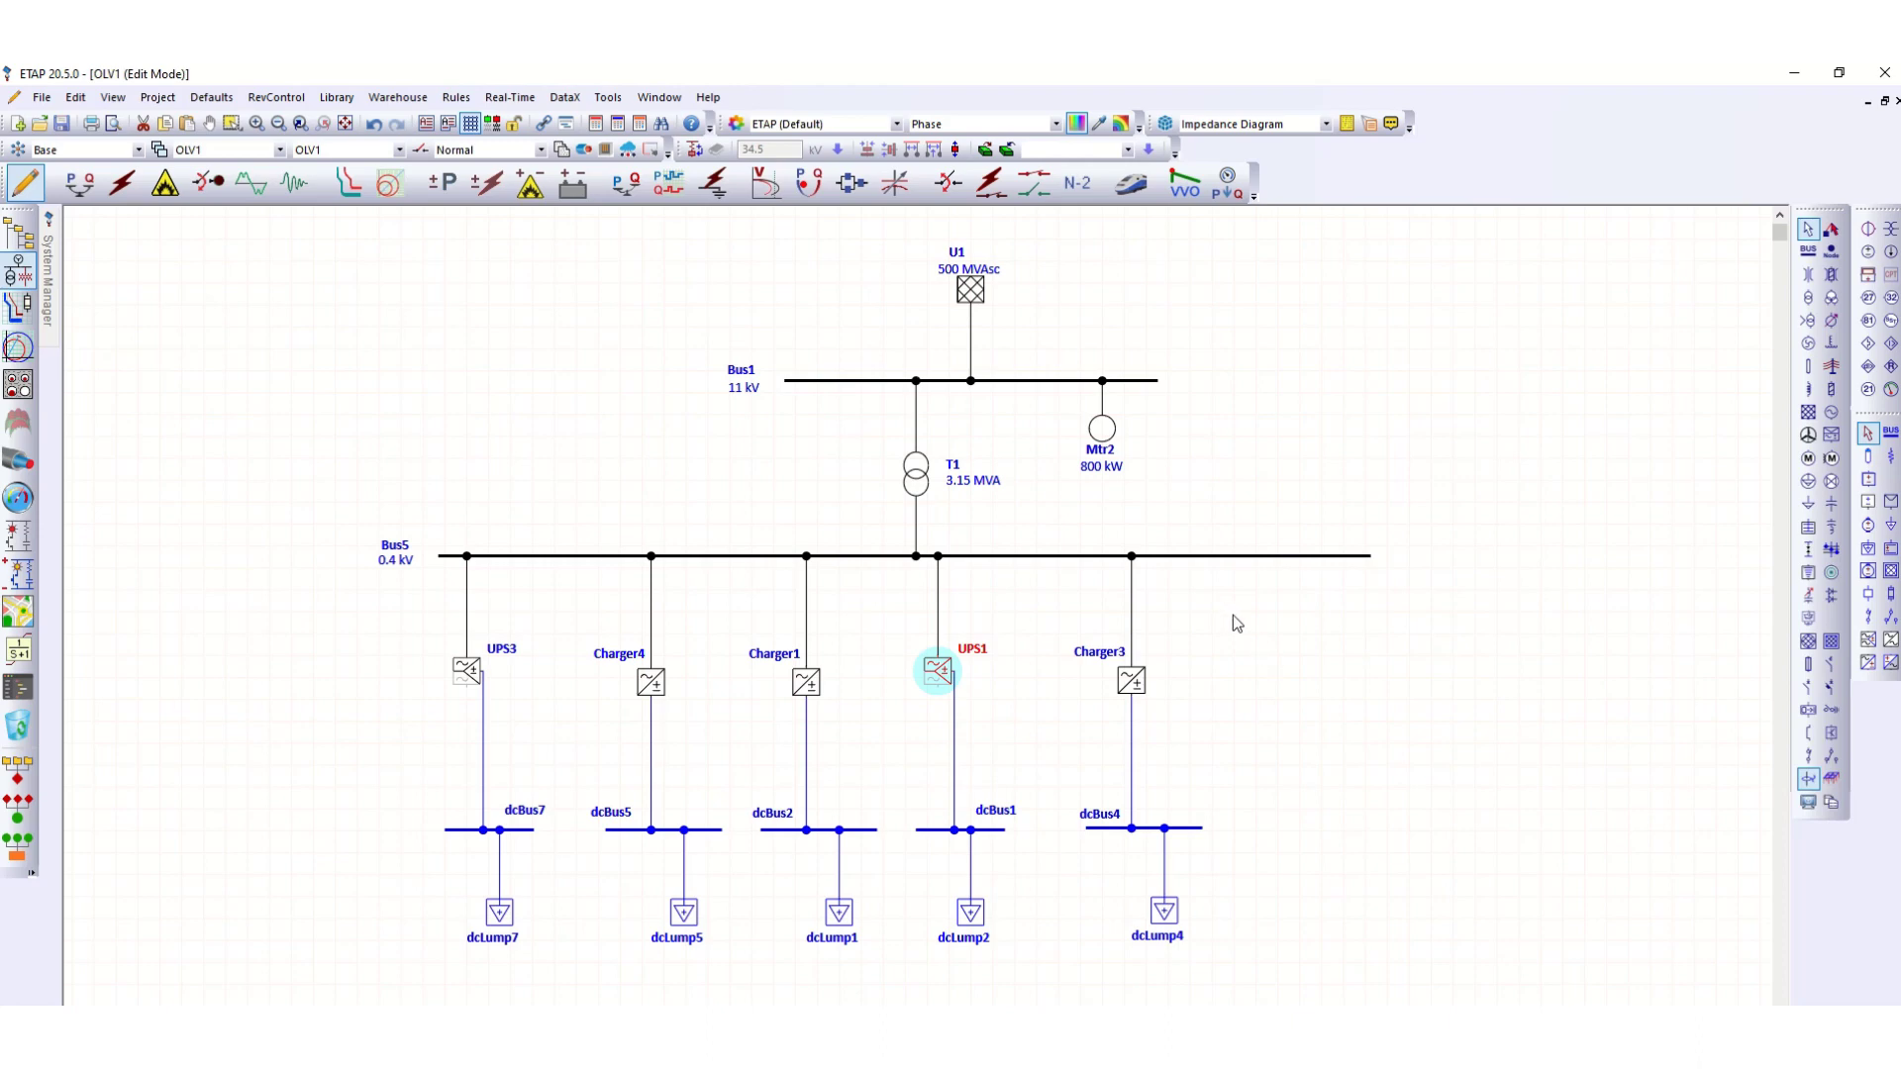
Place single-tuned filter HF3 right of Charger3 and a low-voltage breaker CB3 above it
left_click(1295, 447)
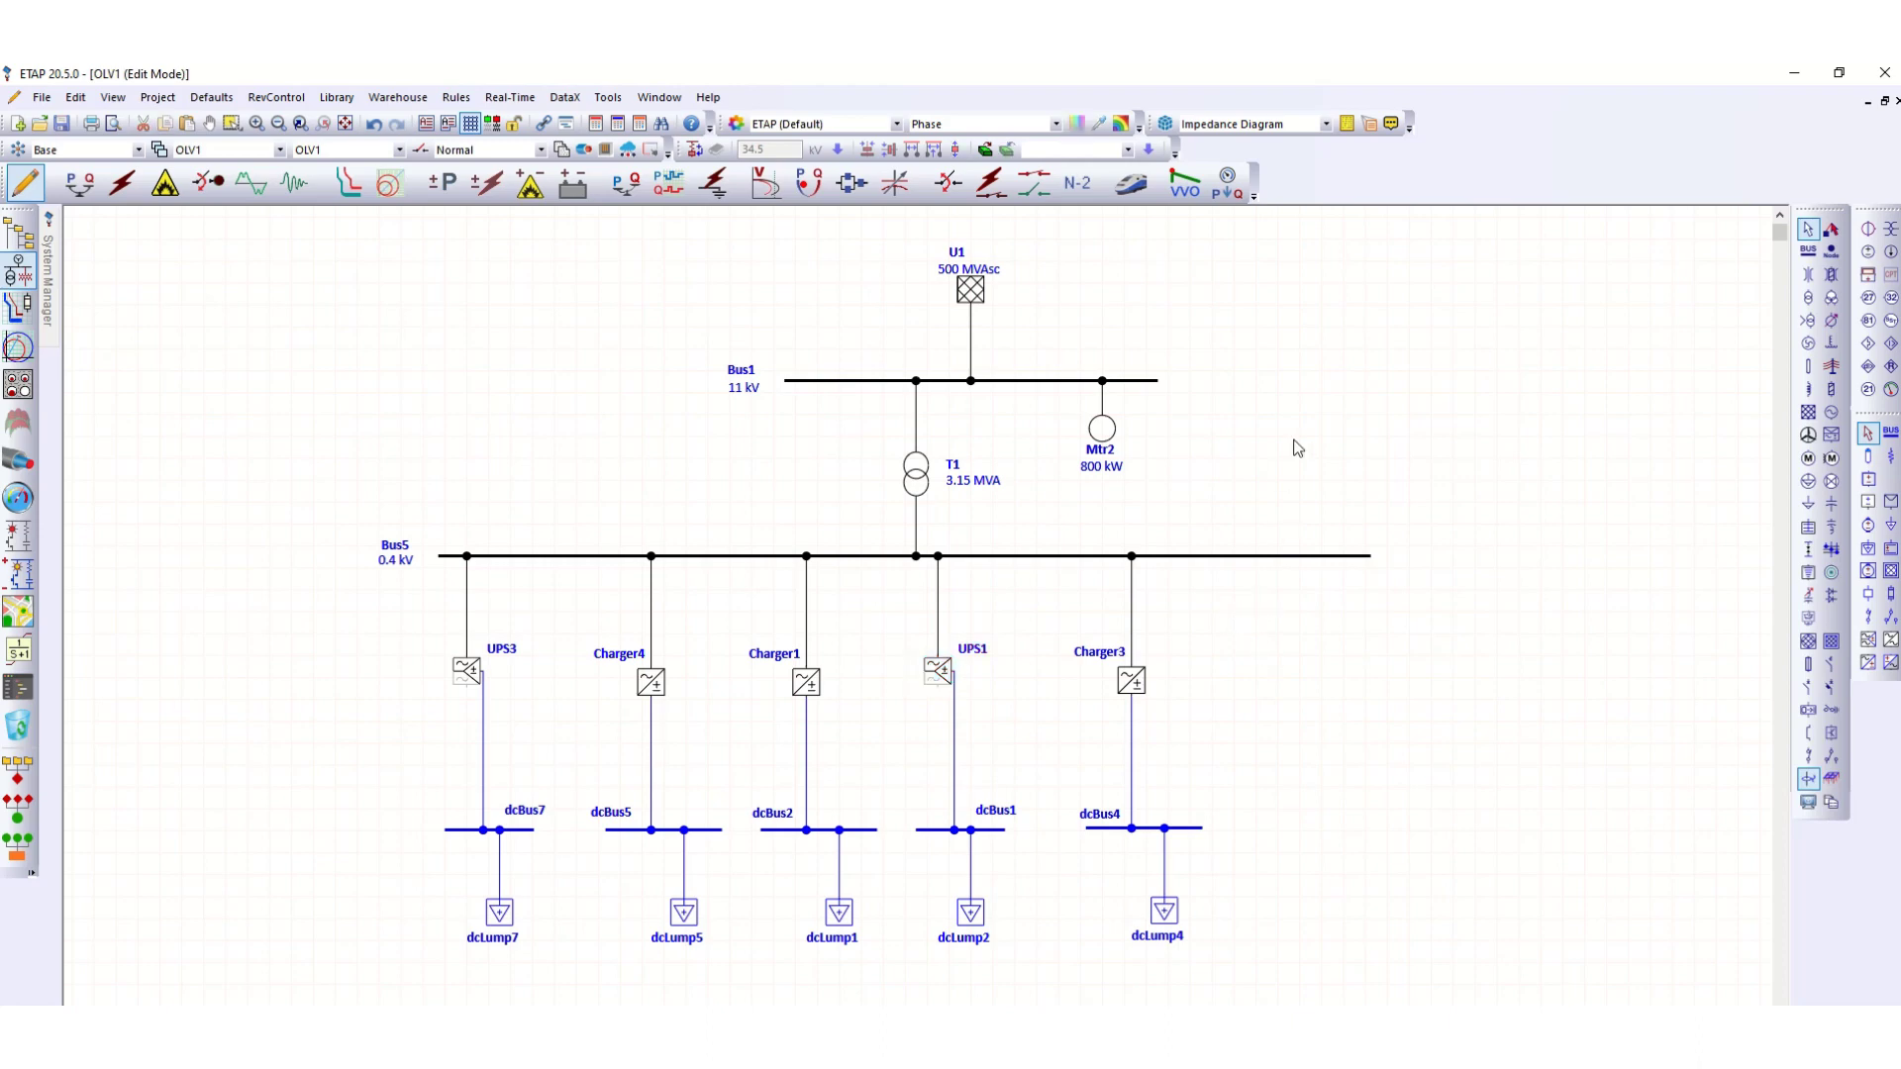
left_click(1831, 532)
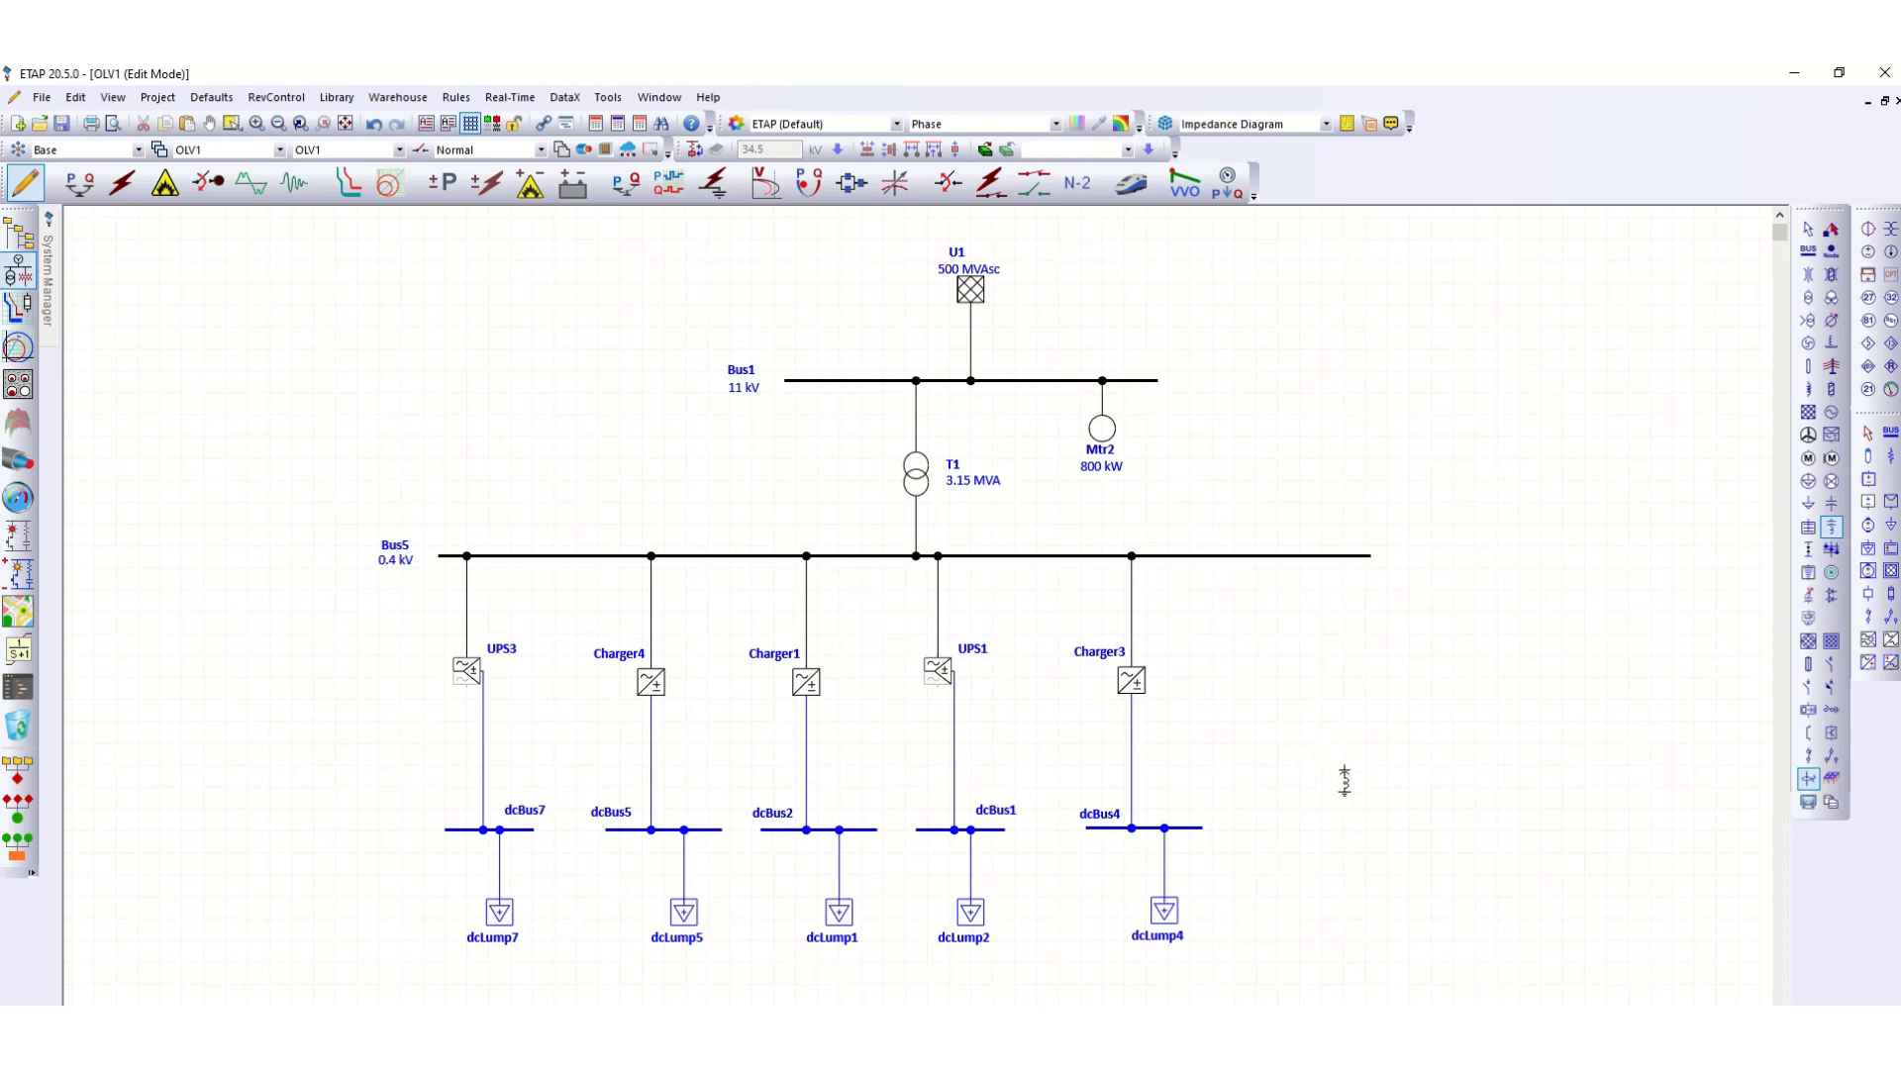
left_click(1365, 782)
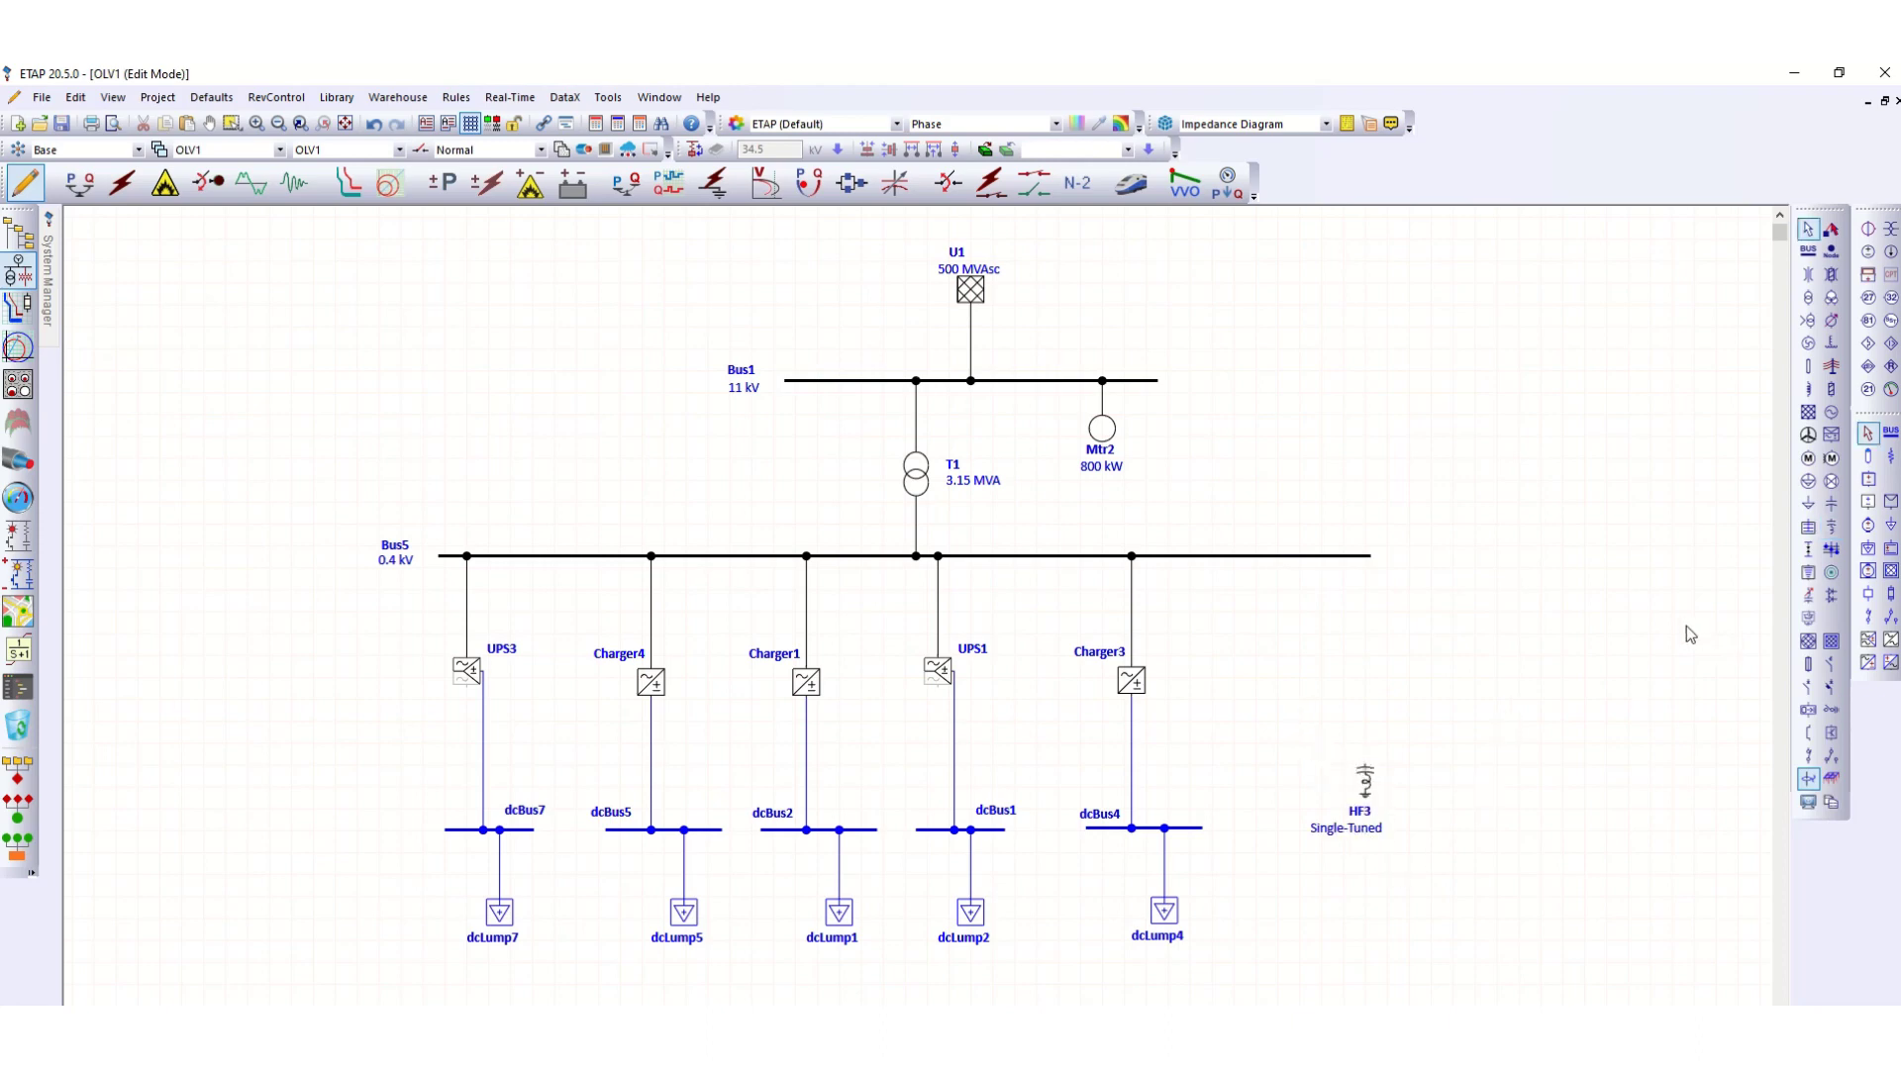
left_click(1830, 690)
left_click(1353, 669)
Wire CB3 from Bus5 to HF3 and align HF3 directly under CB3
left_click_drag(1354, 655, 1354, 556)
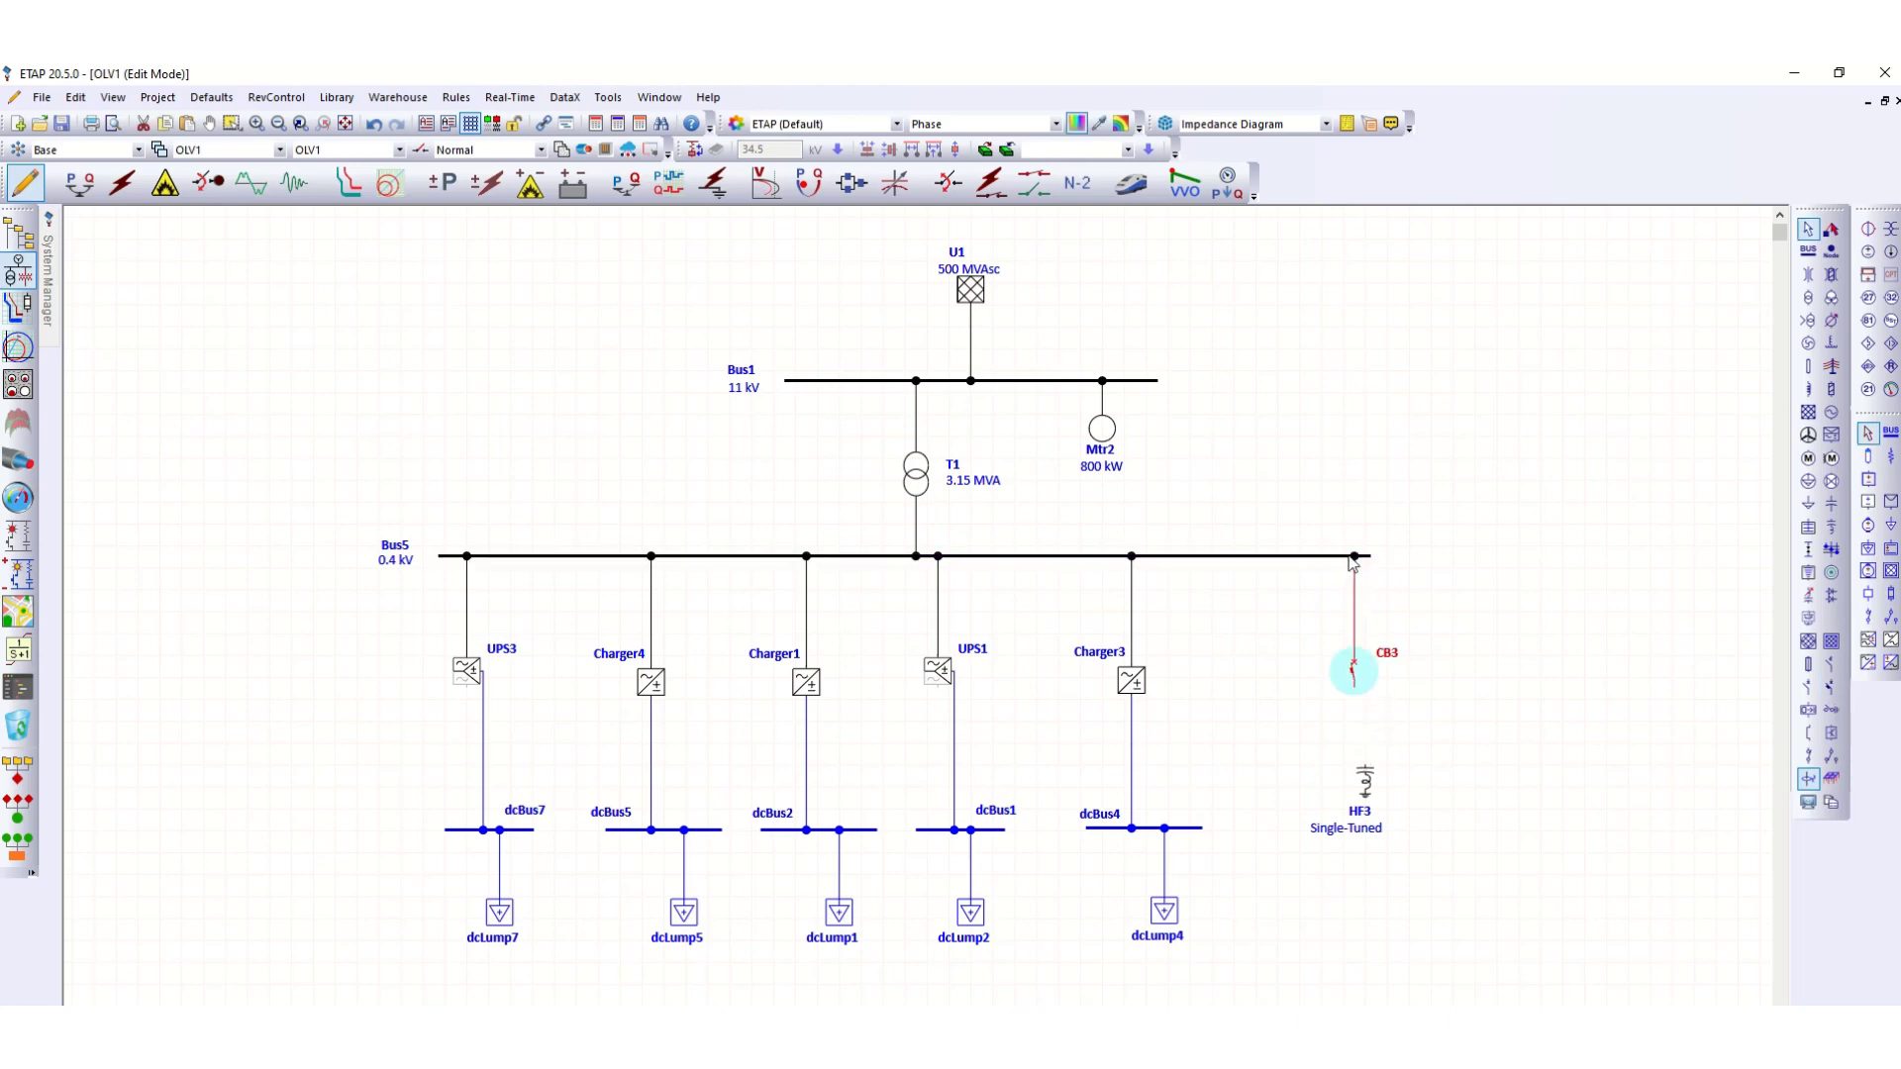
left_click_drag(1355, 687, 1366, 771)
left_click(1364, 791)
left_click_drag(1365, 790, 1355, 790)
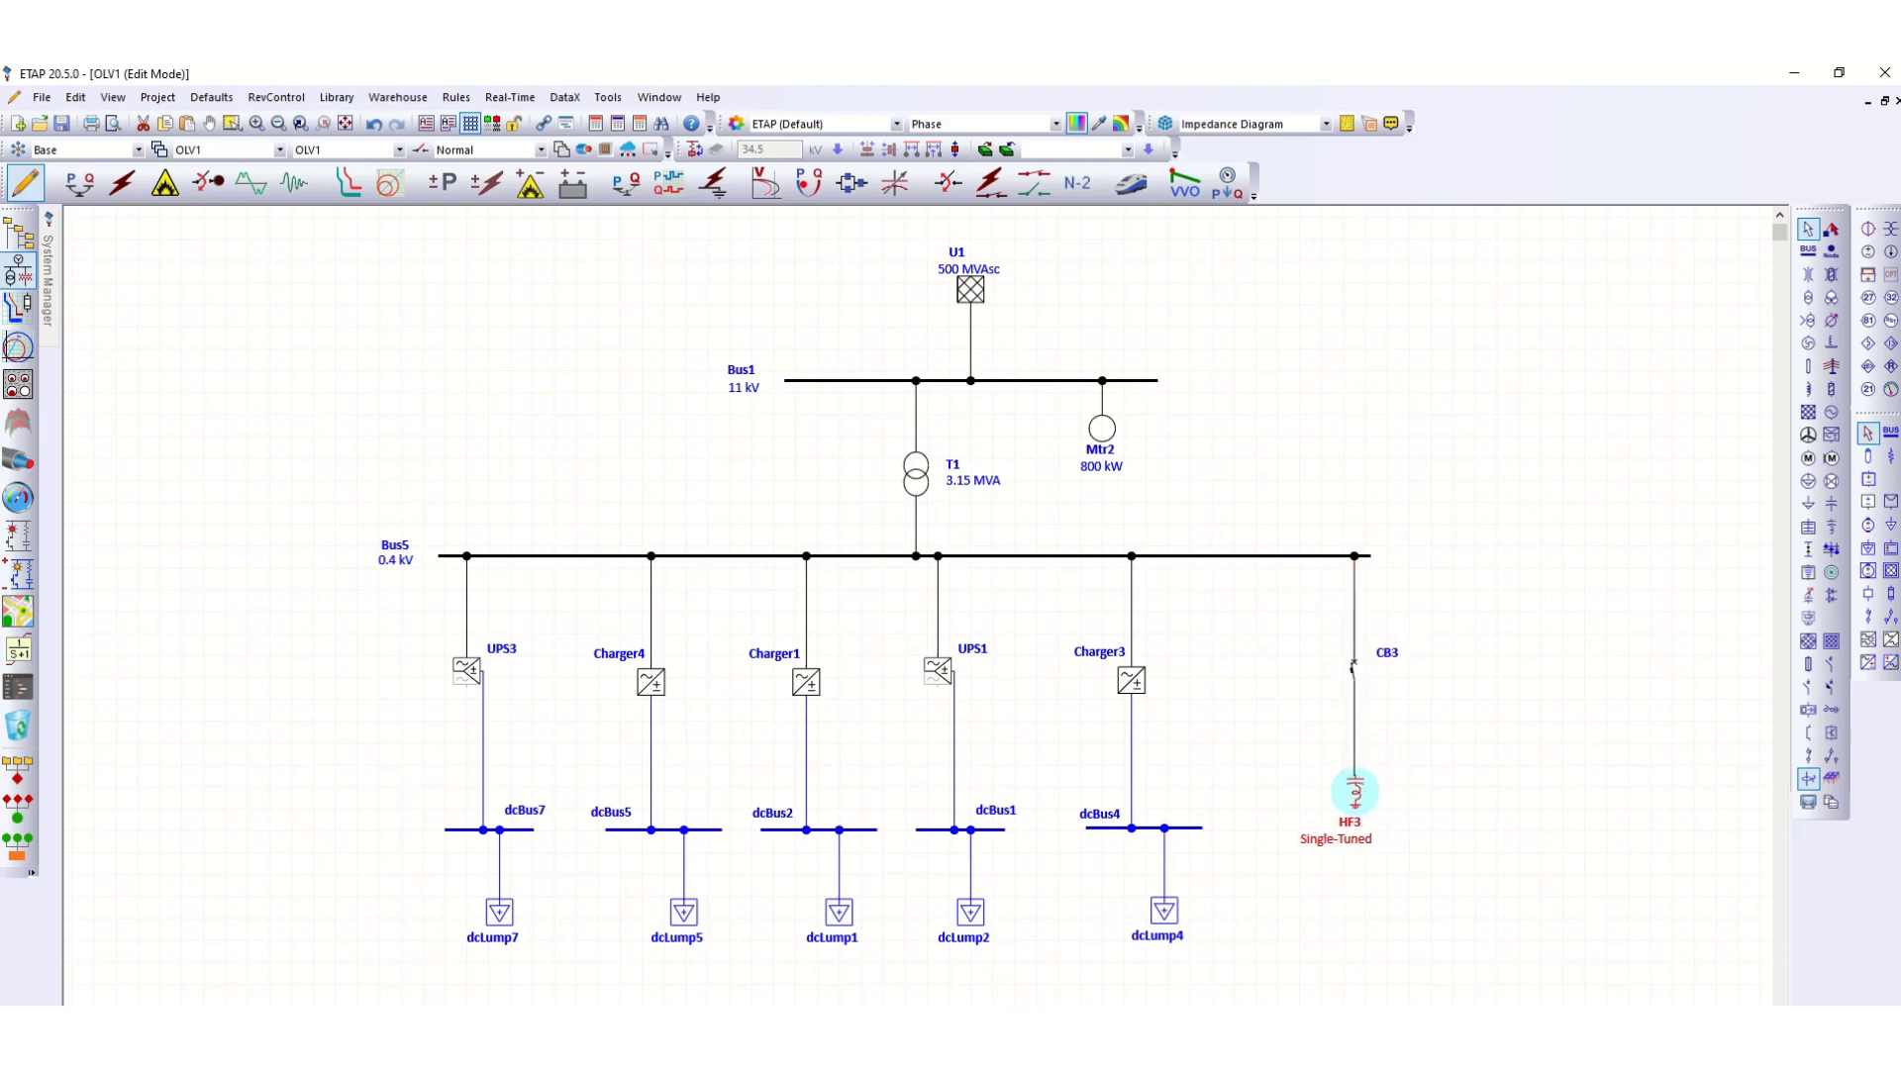
Set CB3's status to Open and move its labels beside the breaker
double_click(1355, 673)
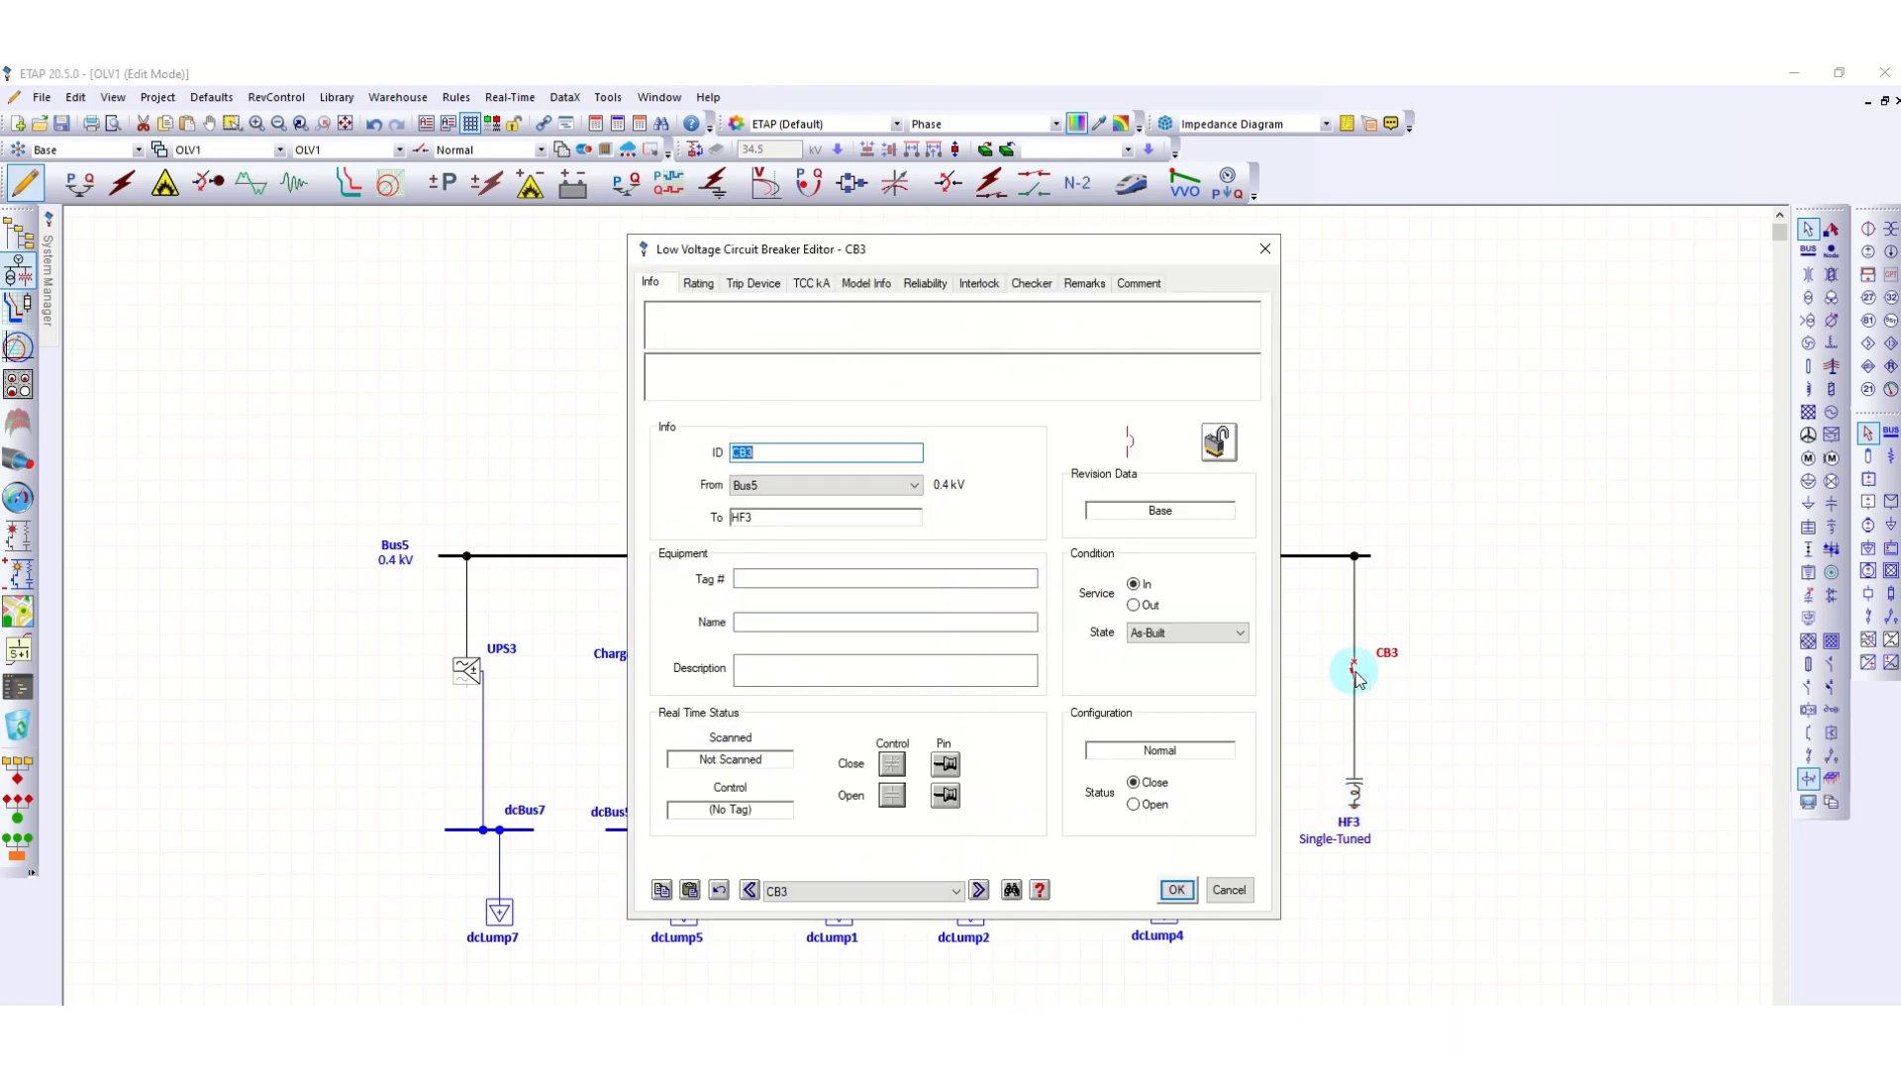
left_click(1133, 804)
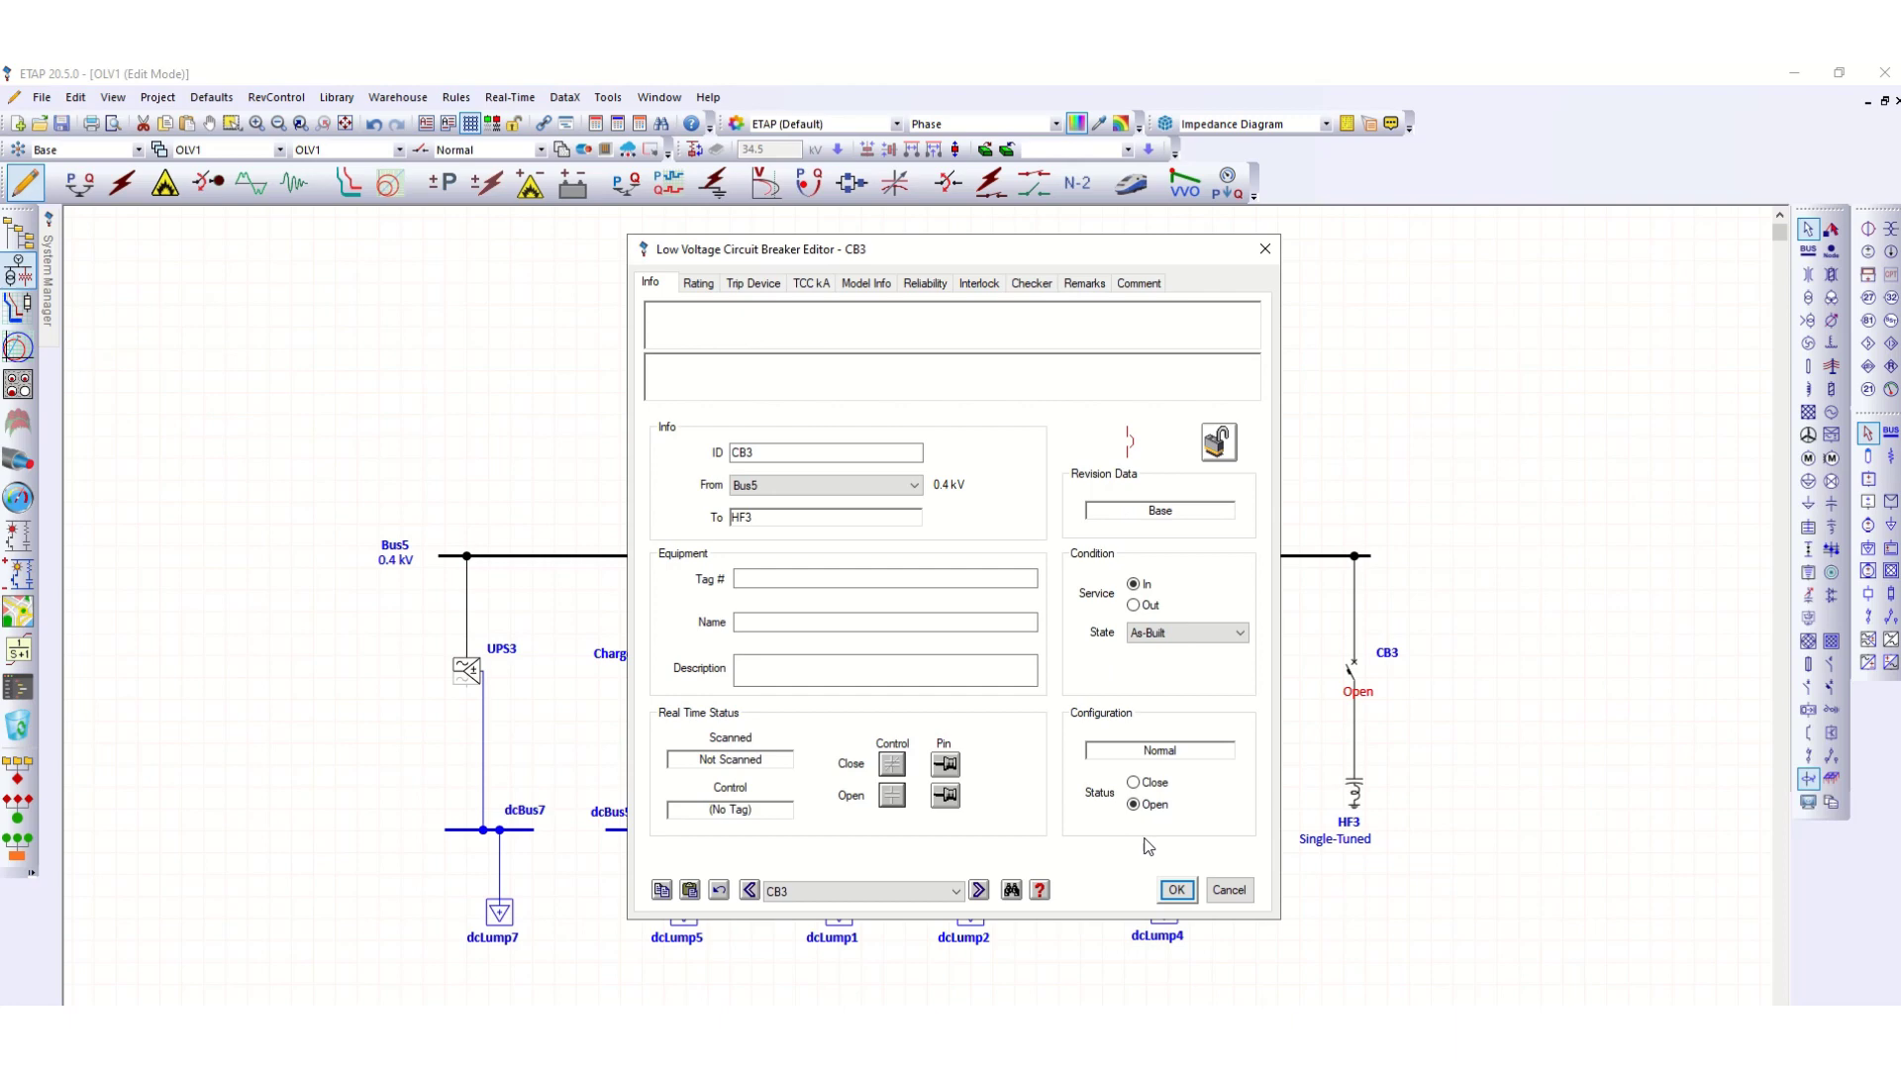
left_click(1177, 889)
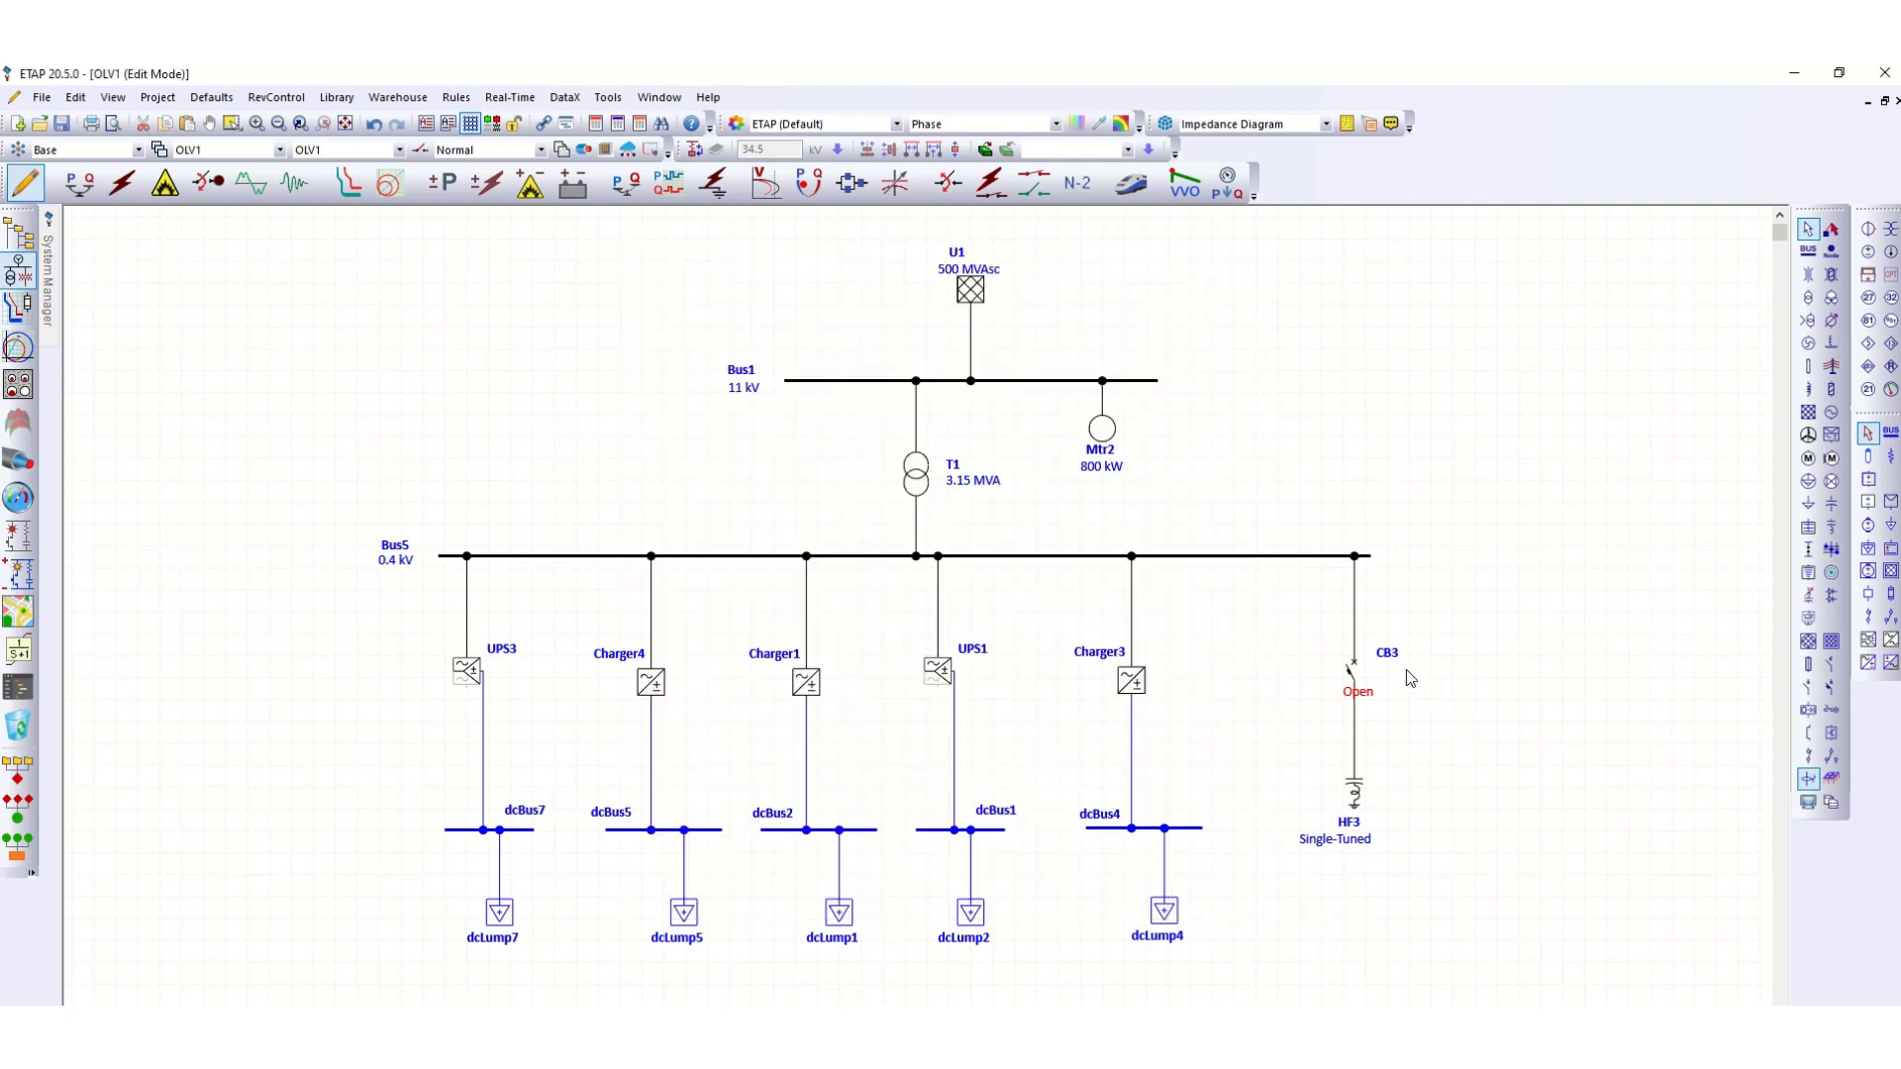
left_click_drag(1382, 698, 1440, 693)
left_click(1353, 671)
Run a load flow, giving Bus5 at 104.1% and T1 carrying 666.7 kVA
left_click(83, 186)
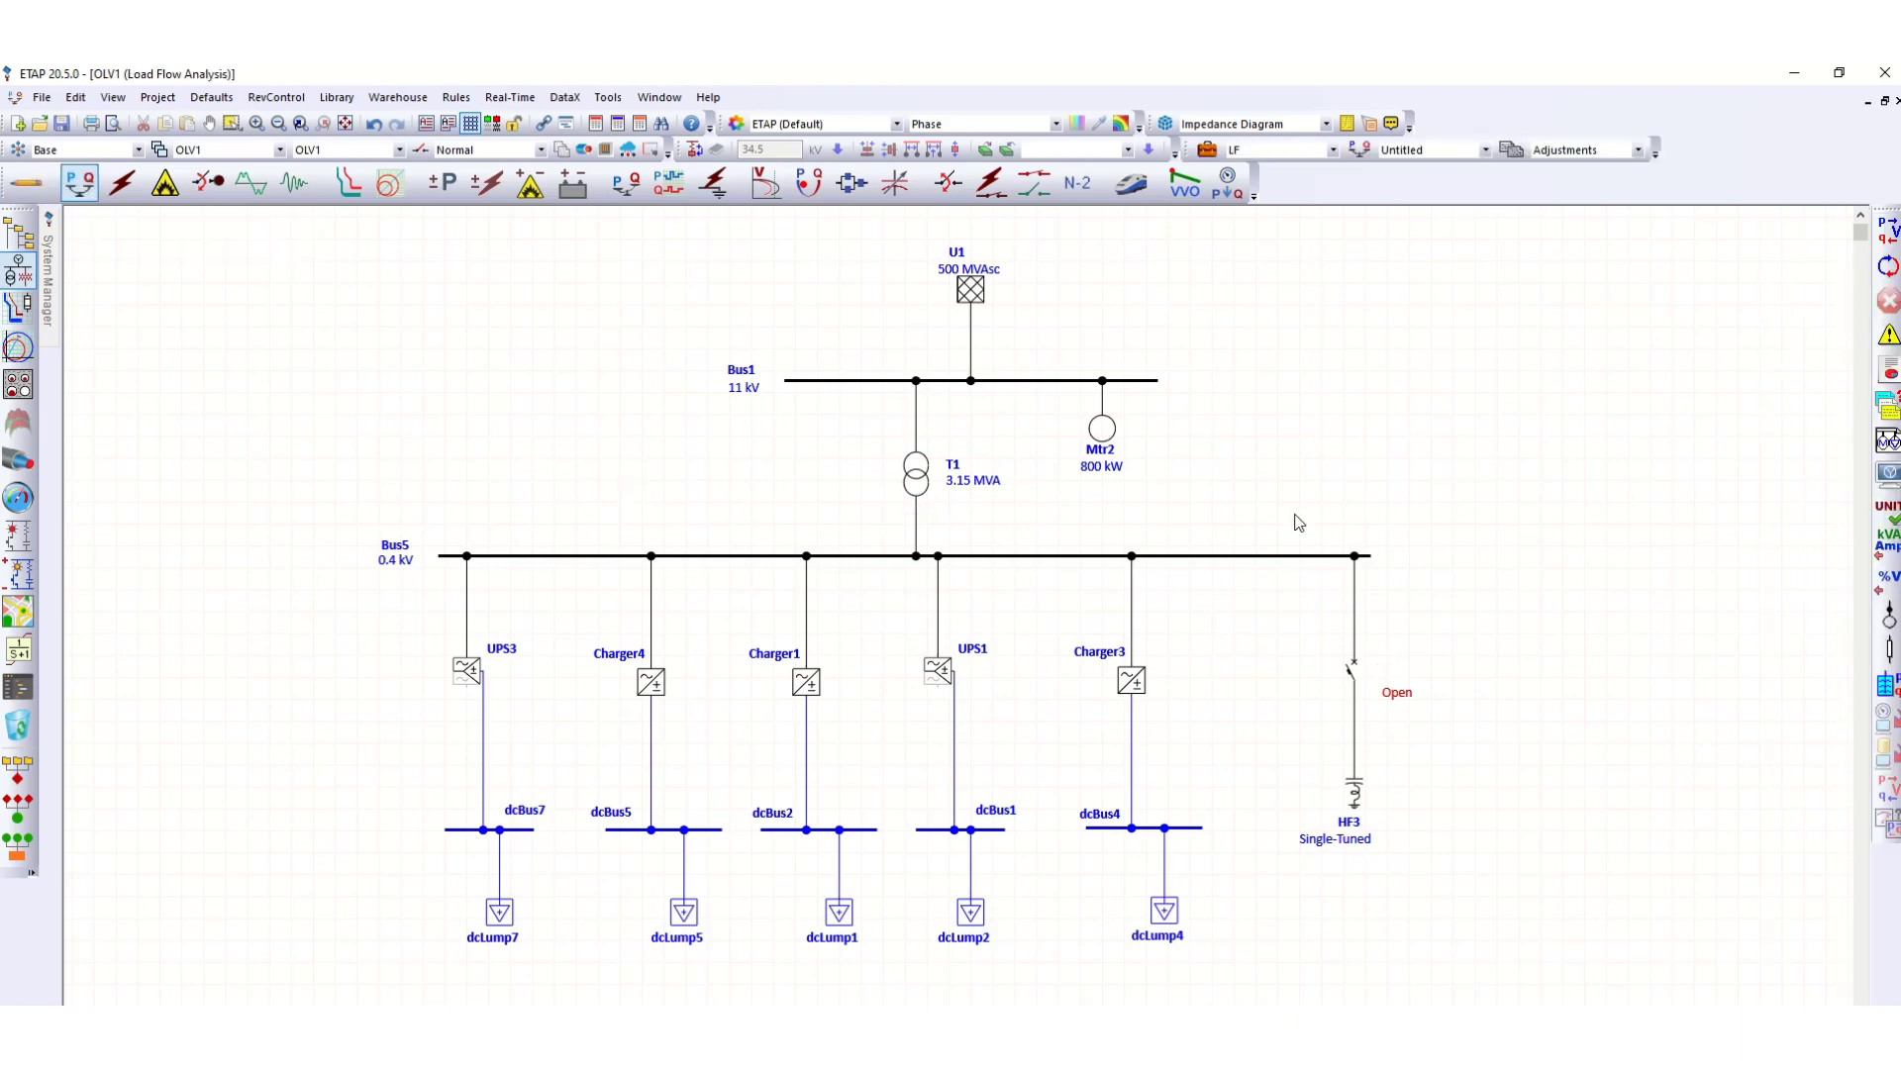
left_click(1884, 239)
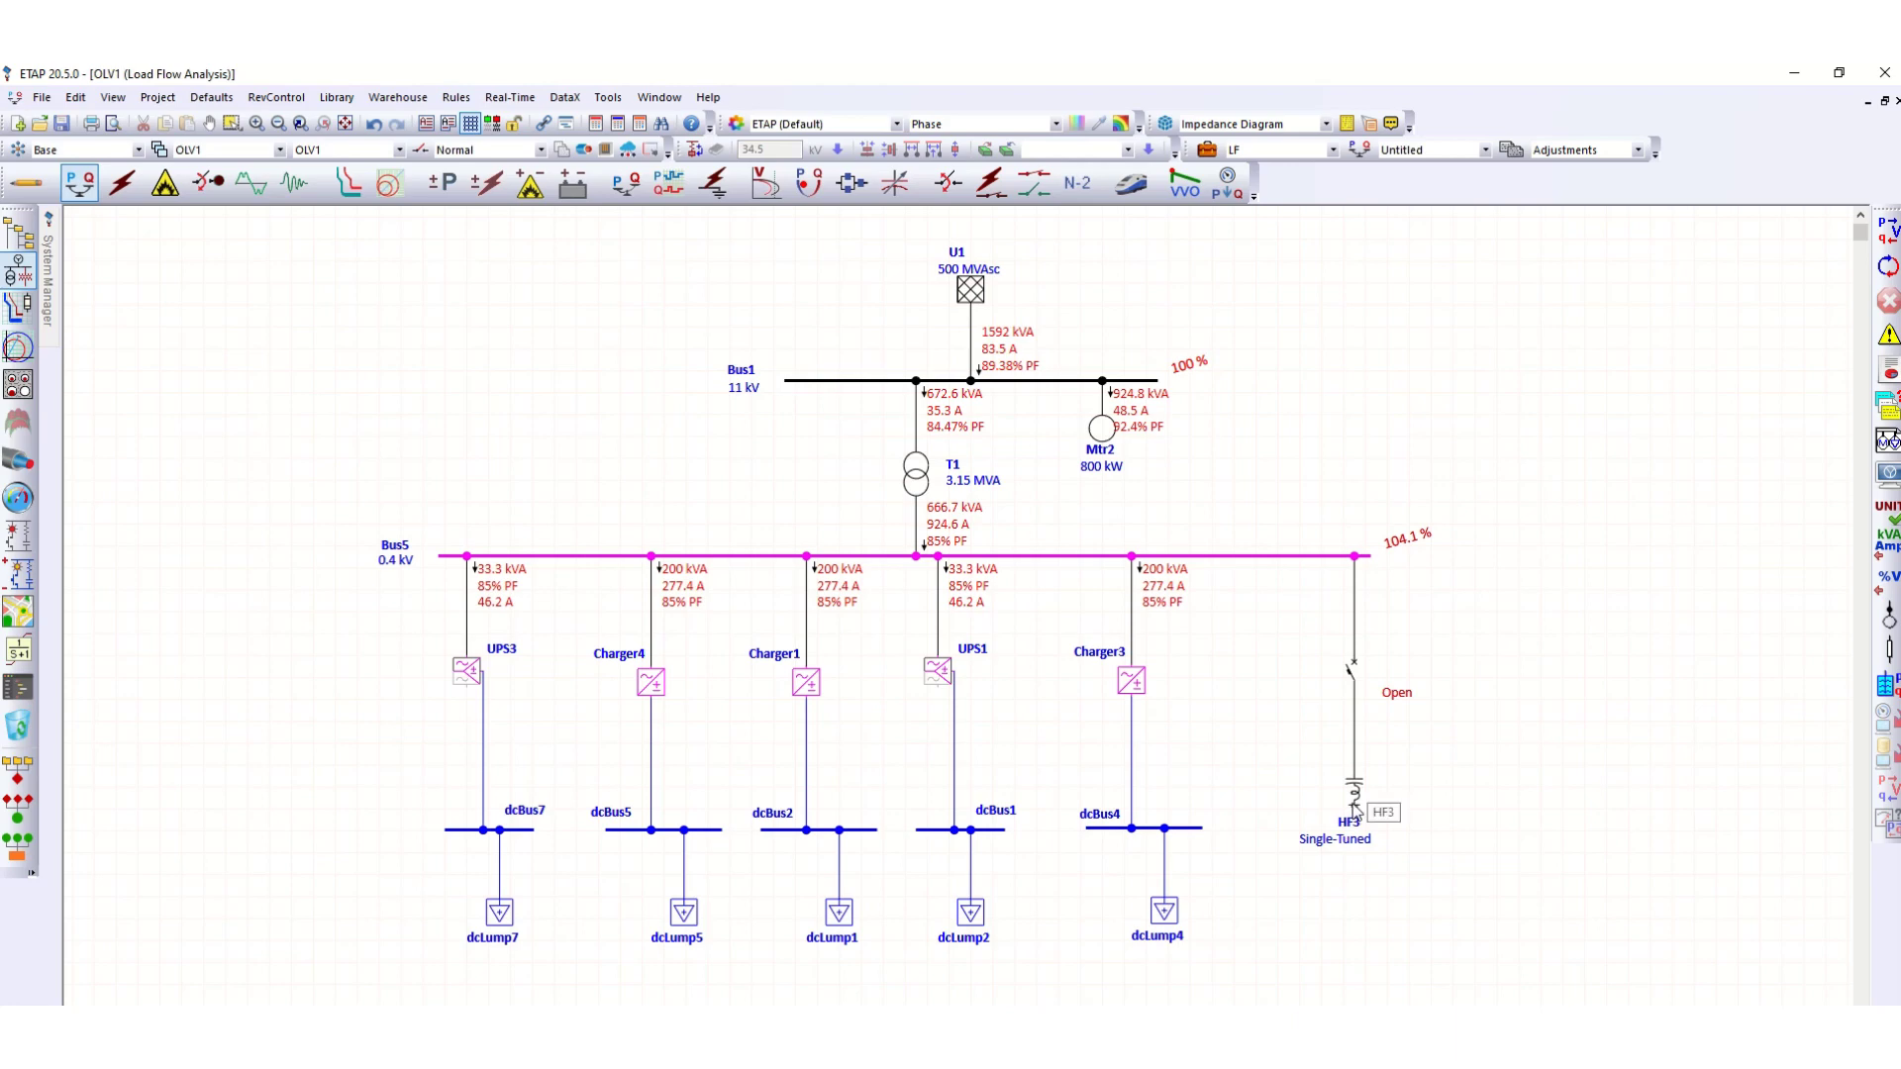
Show HF3's Parameter tab and keep its filter type as Single-Tuned
double_click(1355, 807)
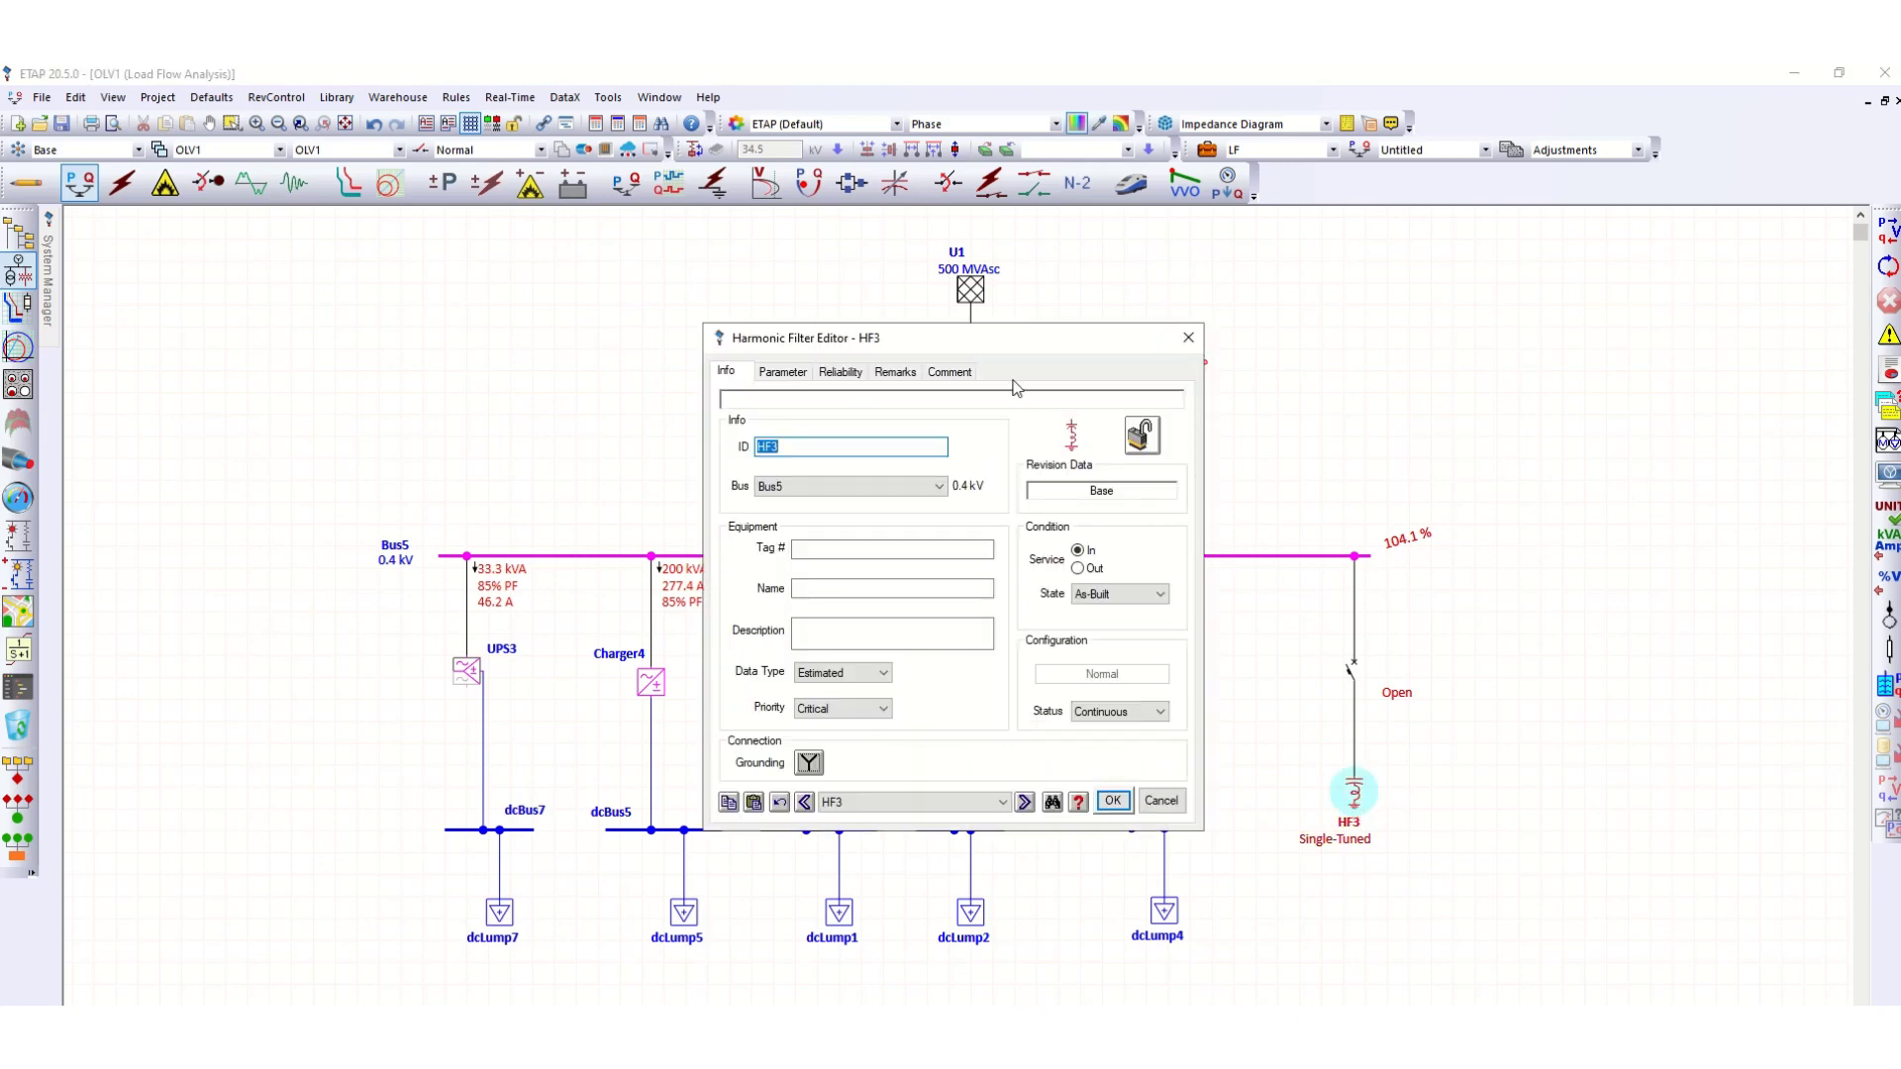
left_click_drag(990, 344, 1472, 320)
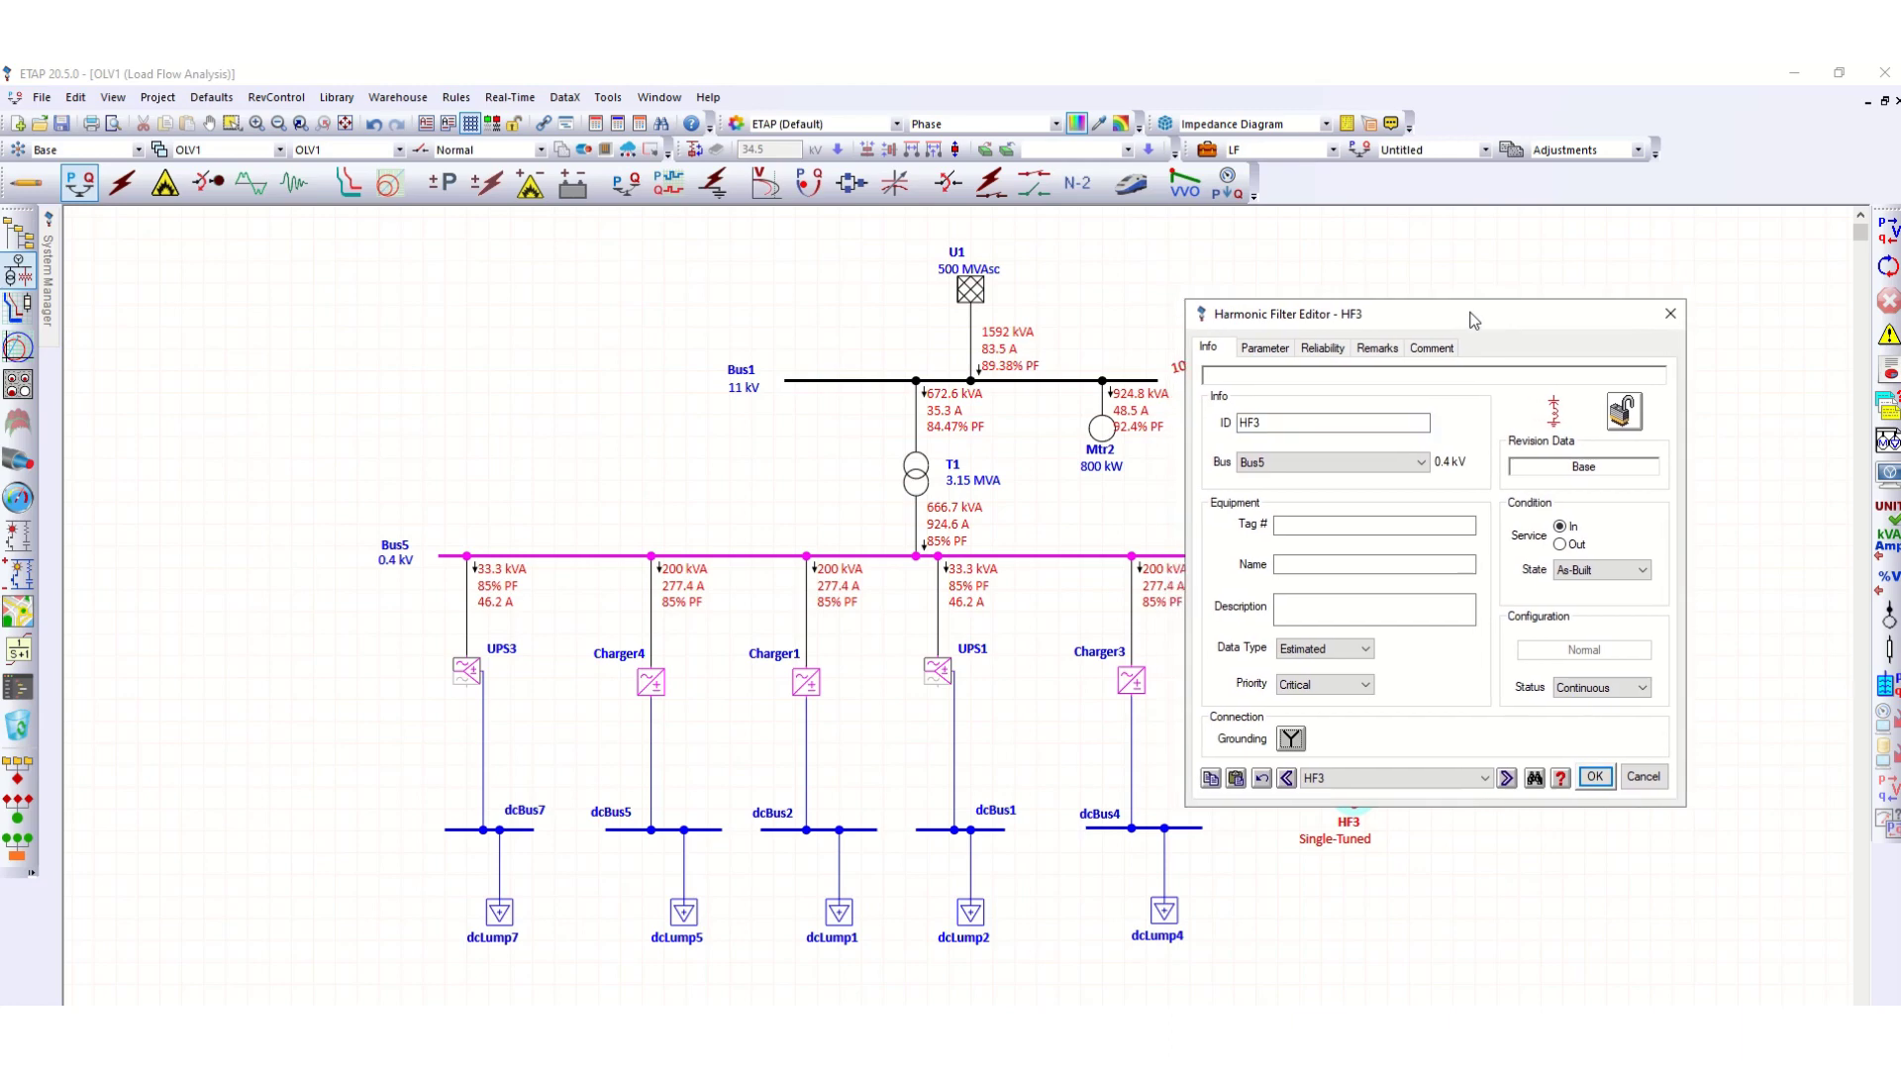
left_click(1273, 352)
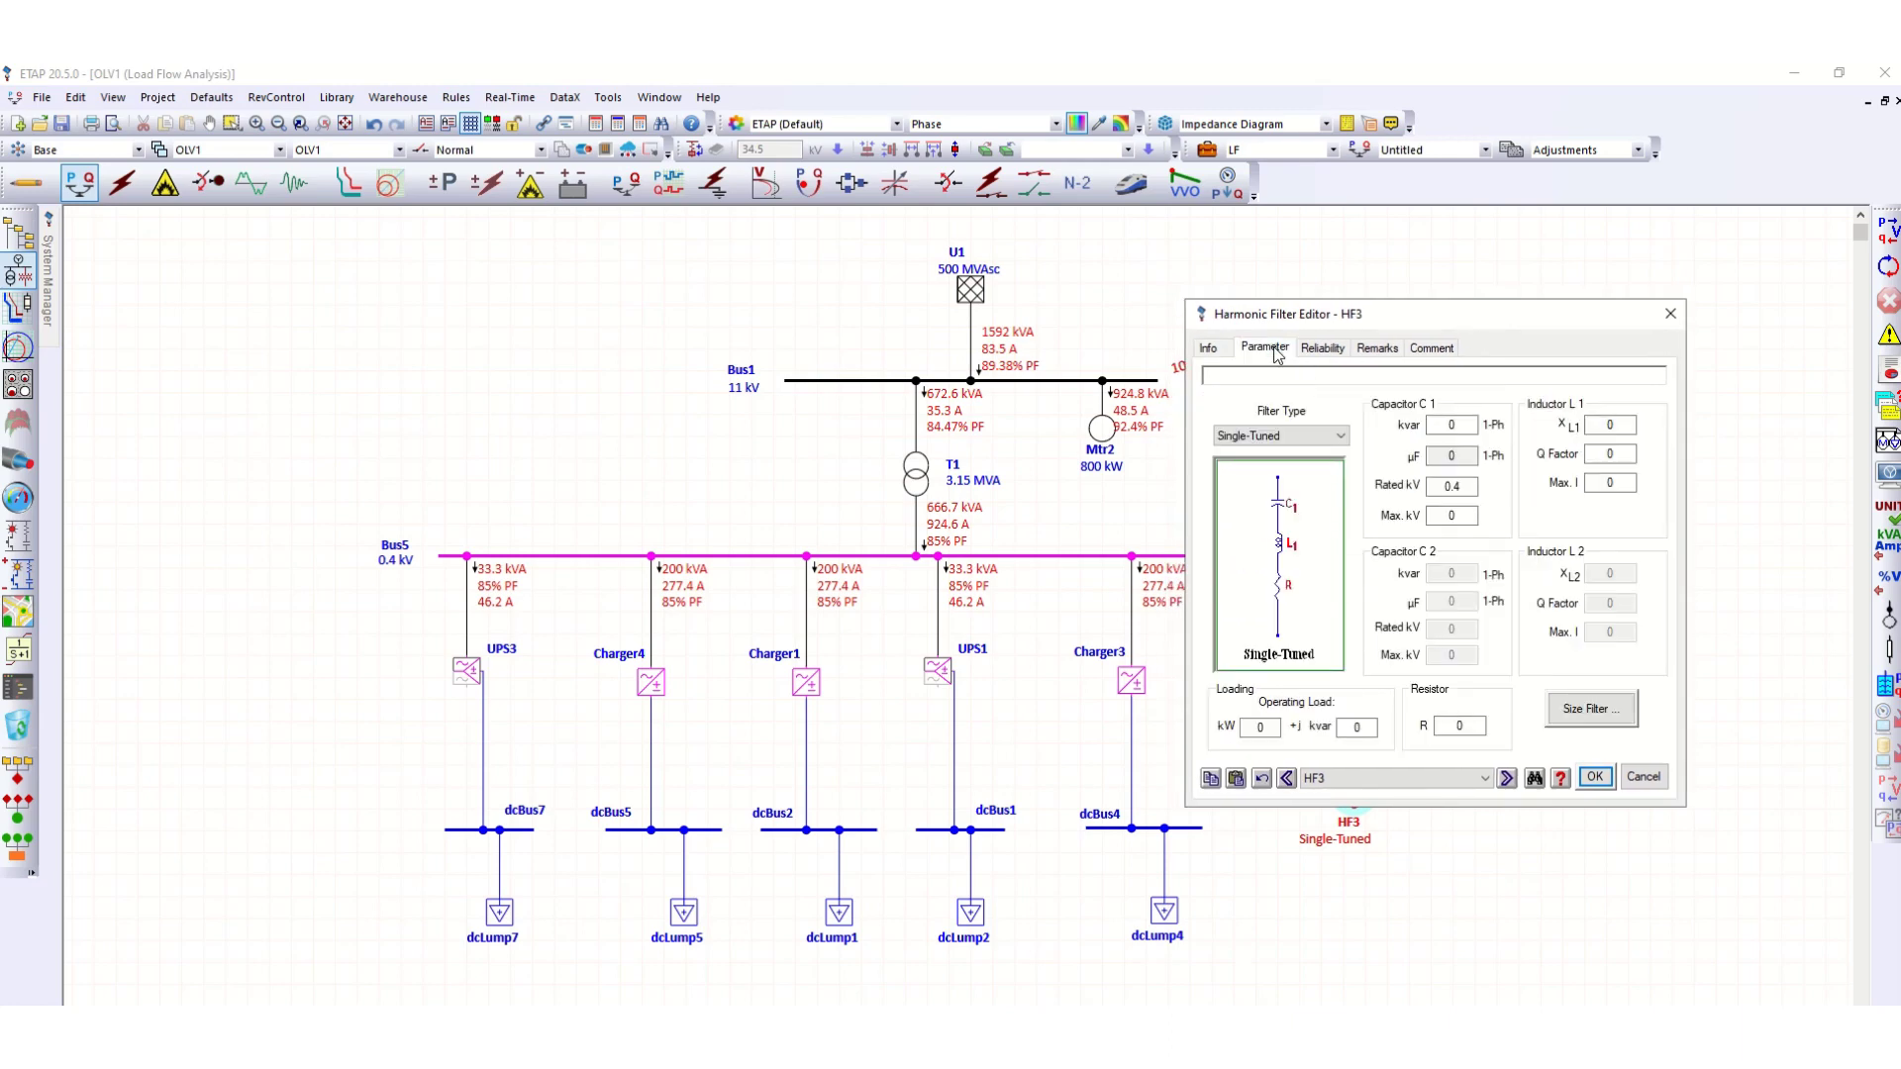
left_click(1340, 438)
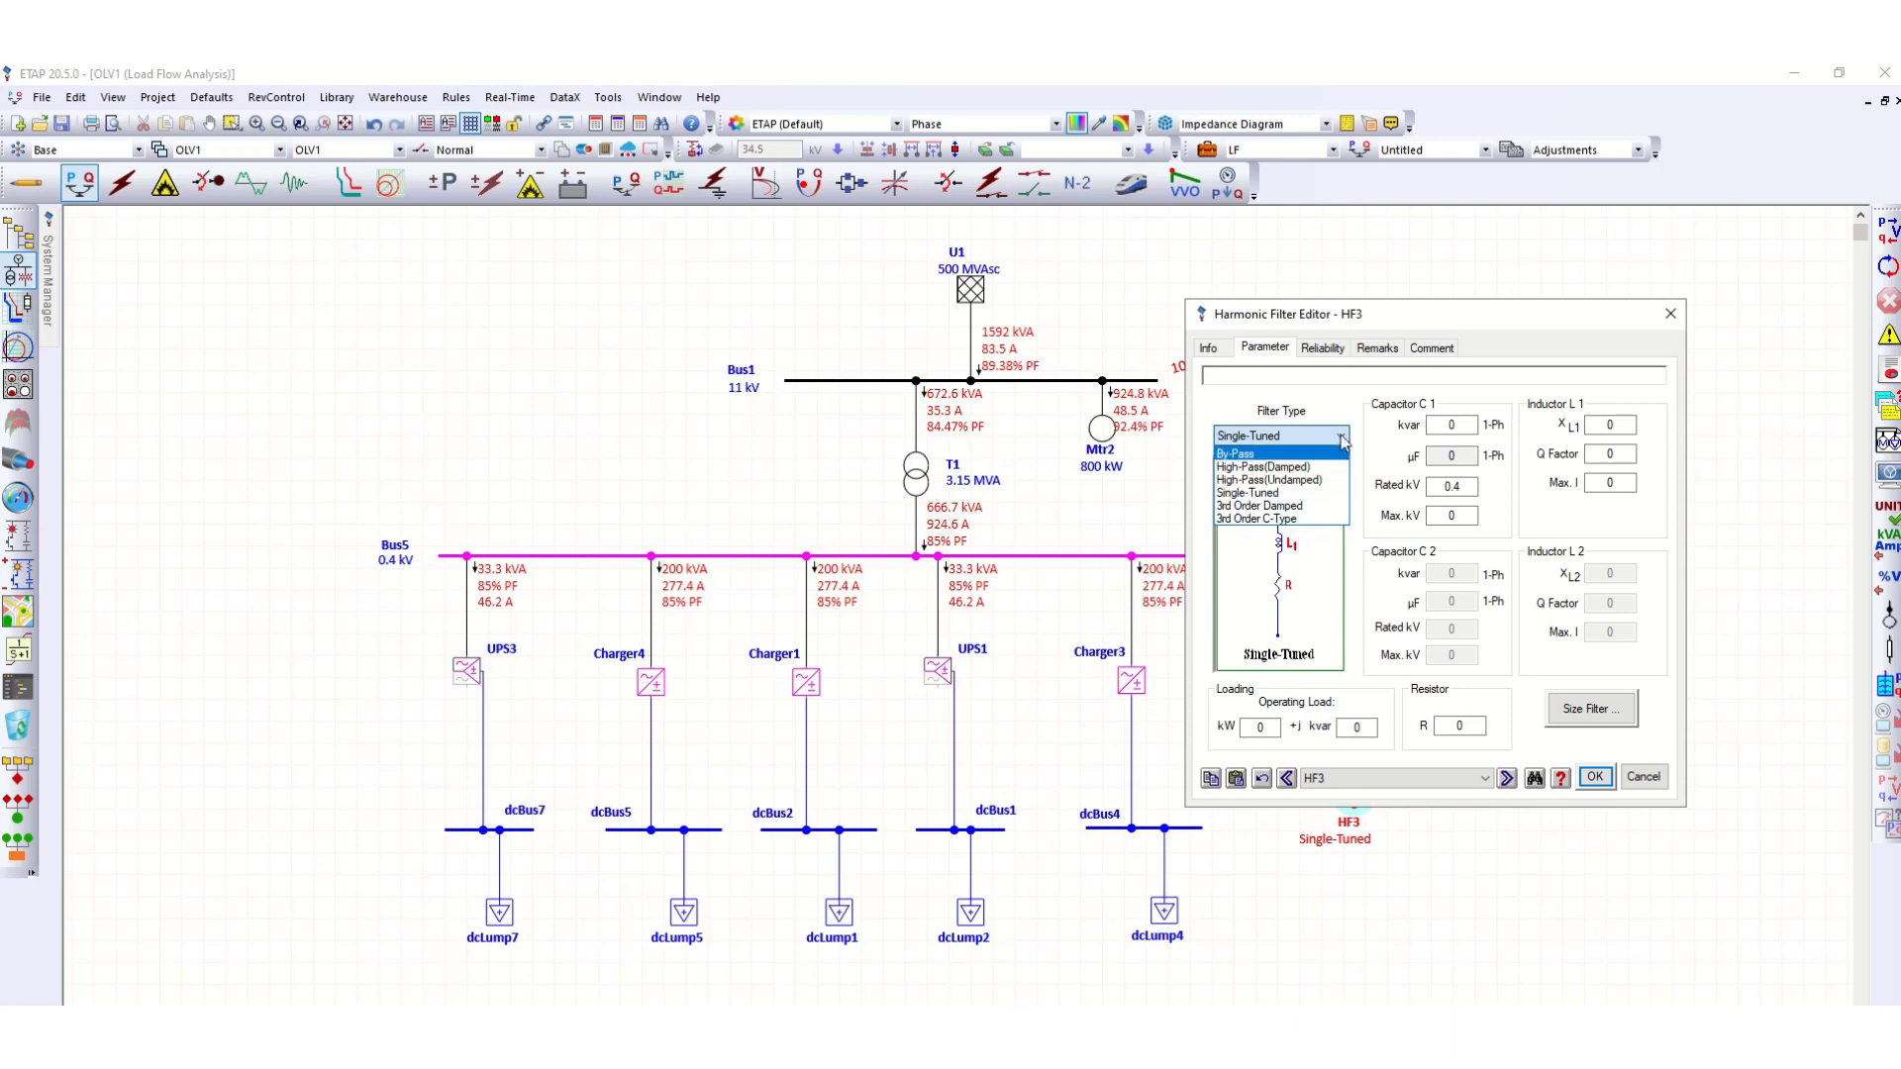
left_click(1281, 498)
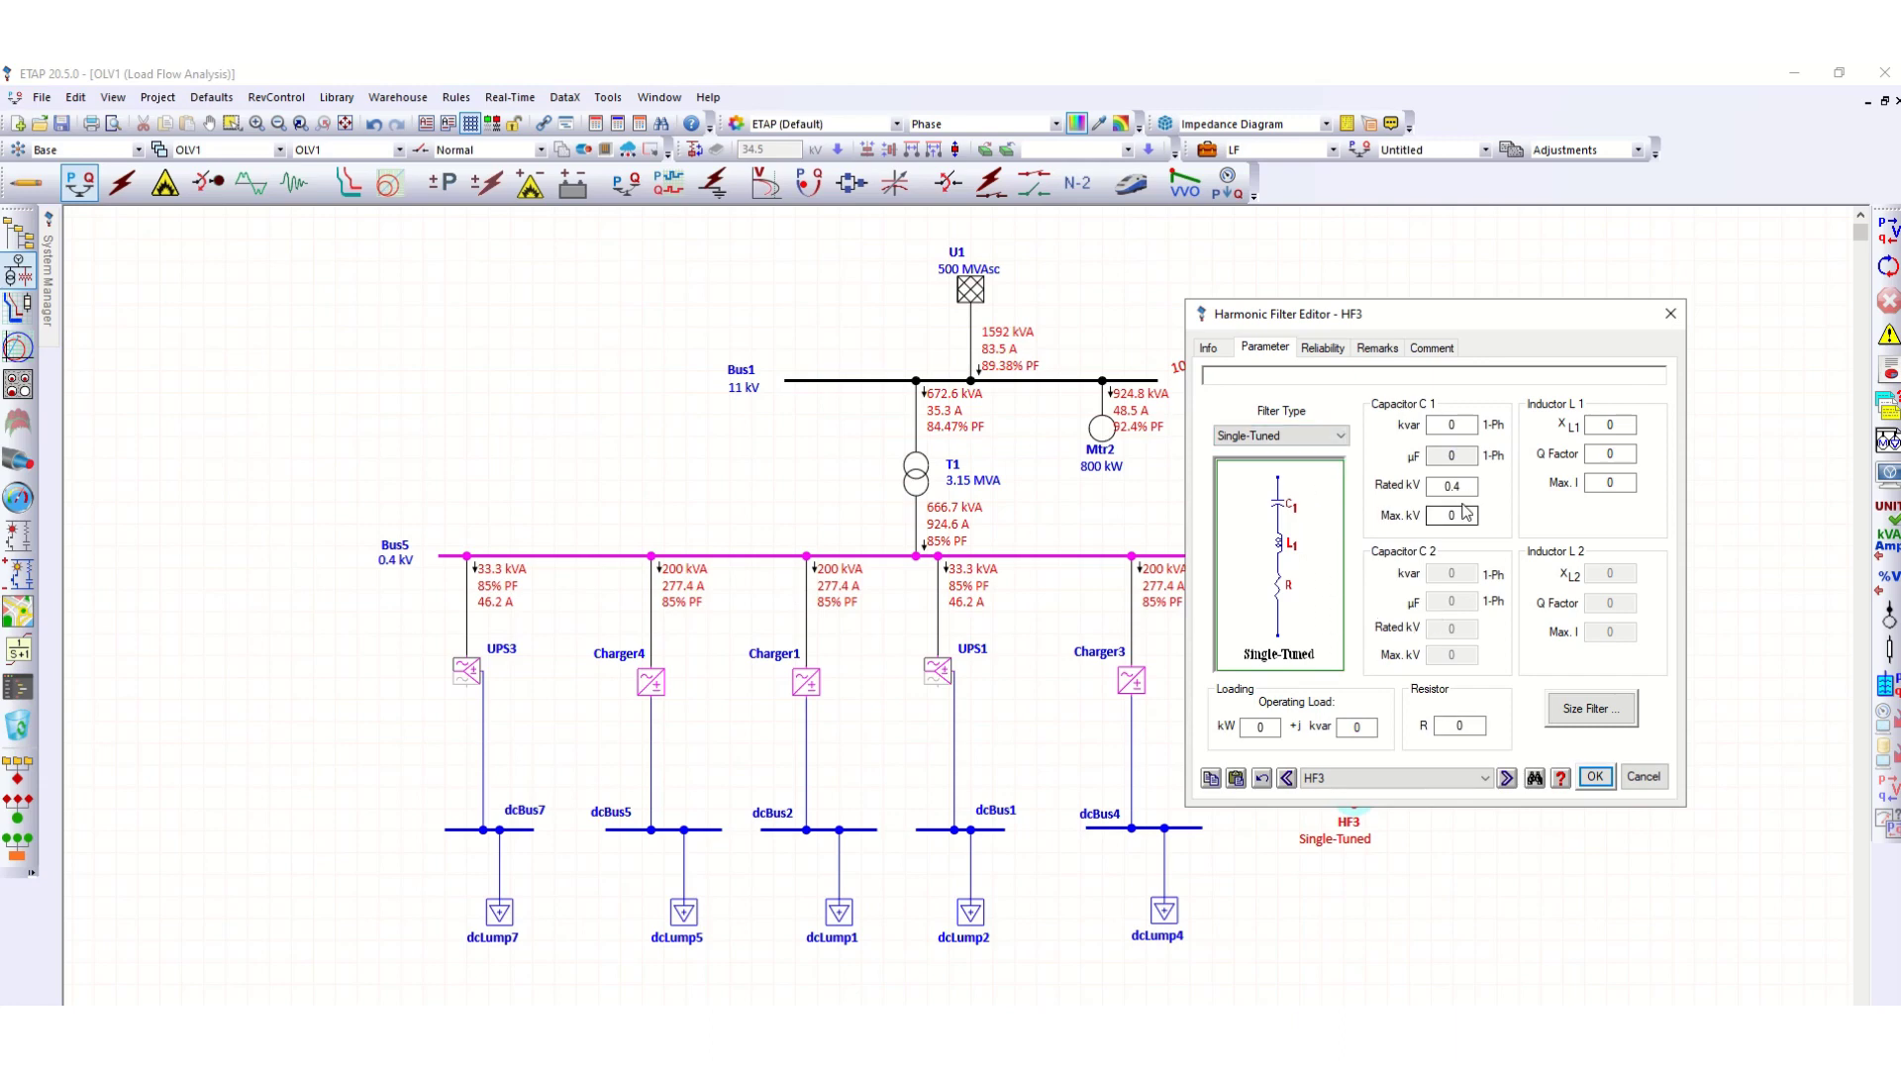
In the filter sizing calculator, enter harmonic order 5, current 924.6 A and existing PF 85
left_click(1604, 715)
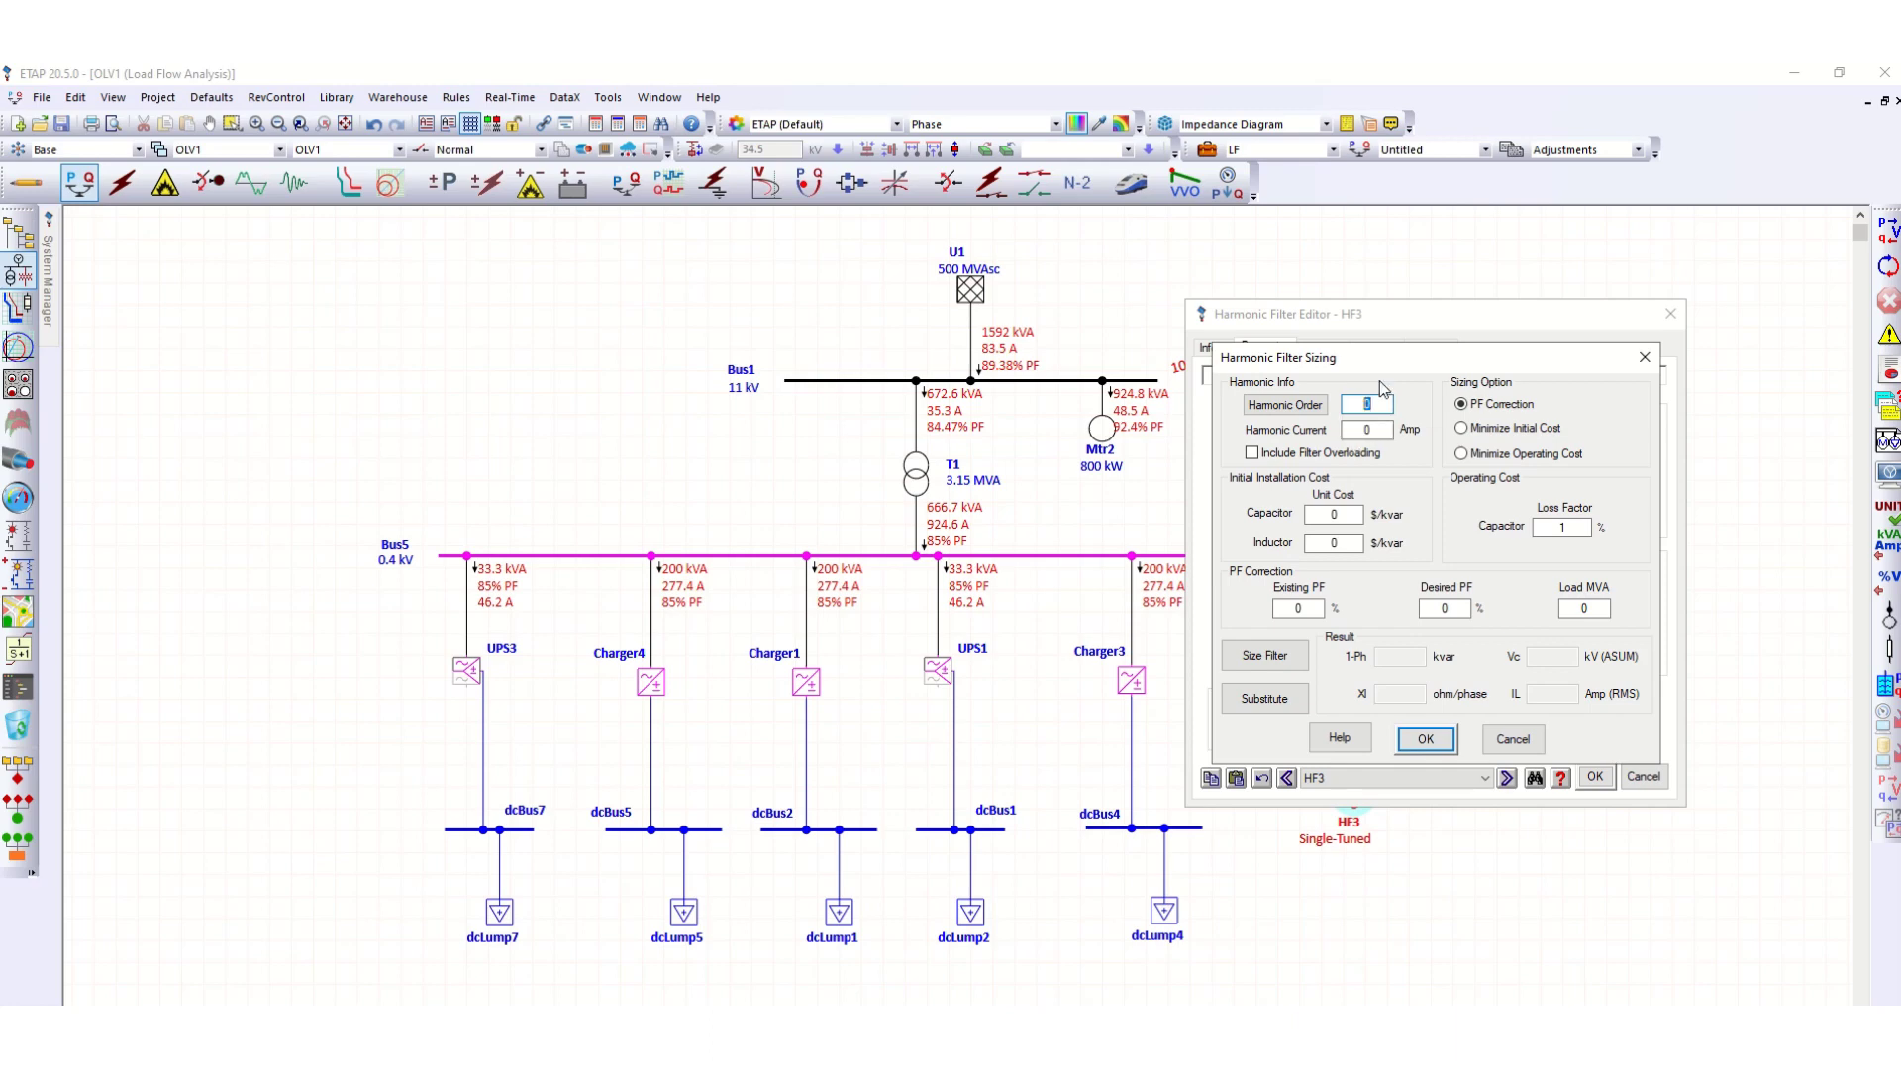
type("5")
left_click(1354, 429)
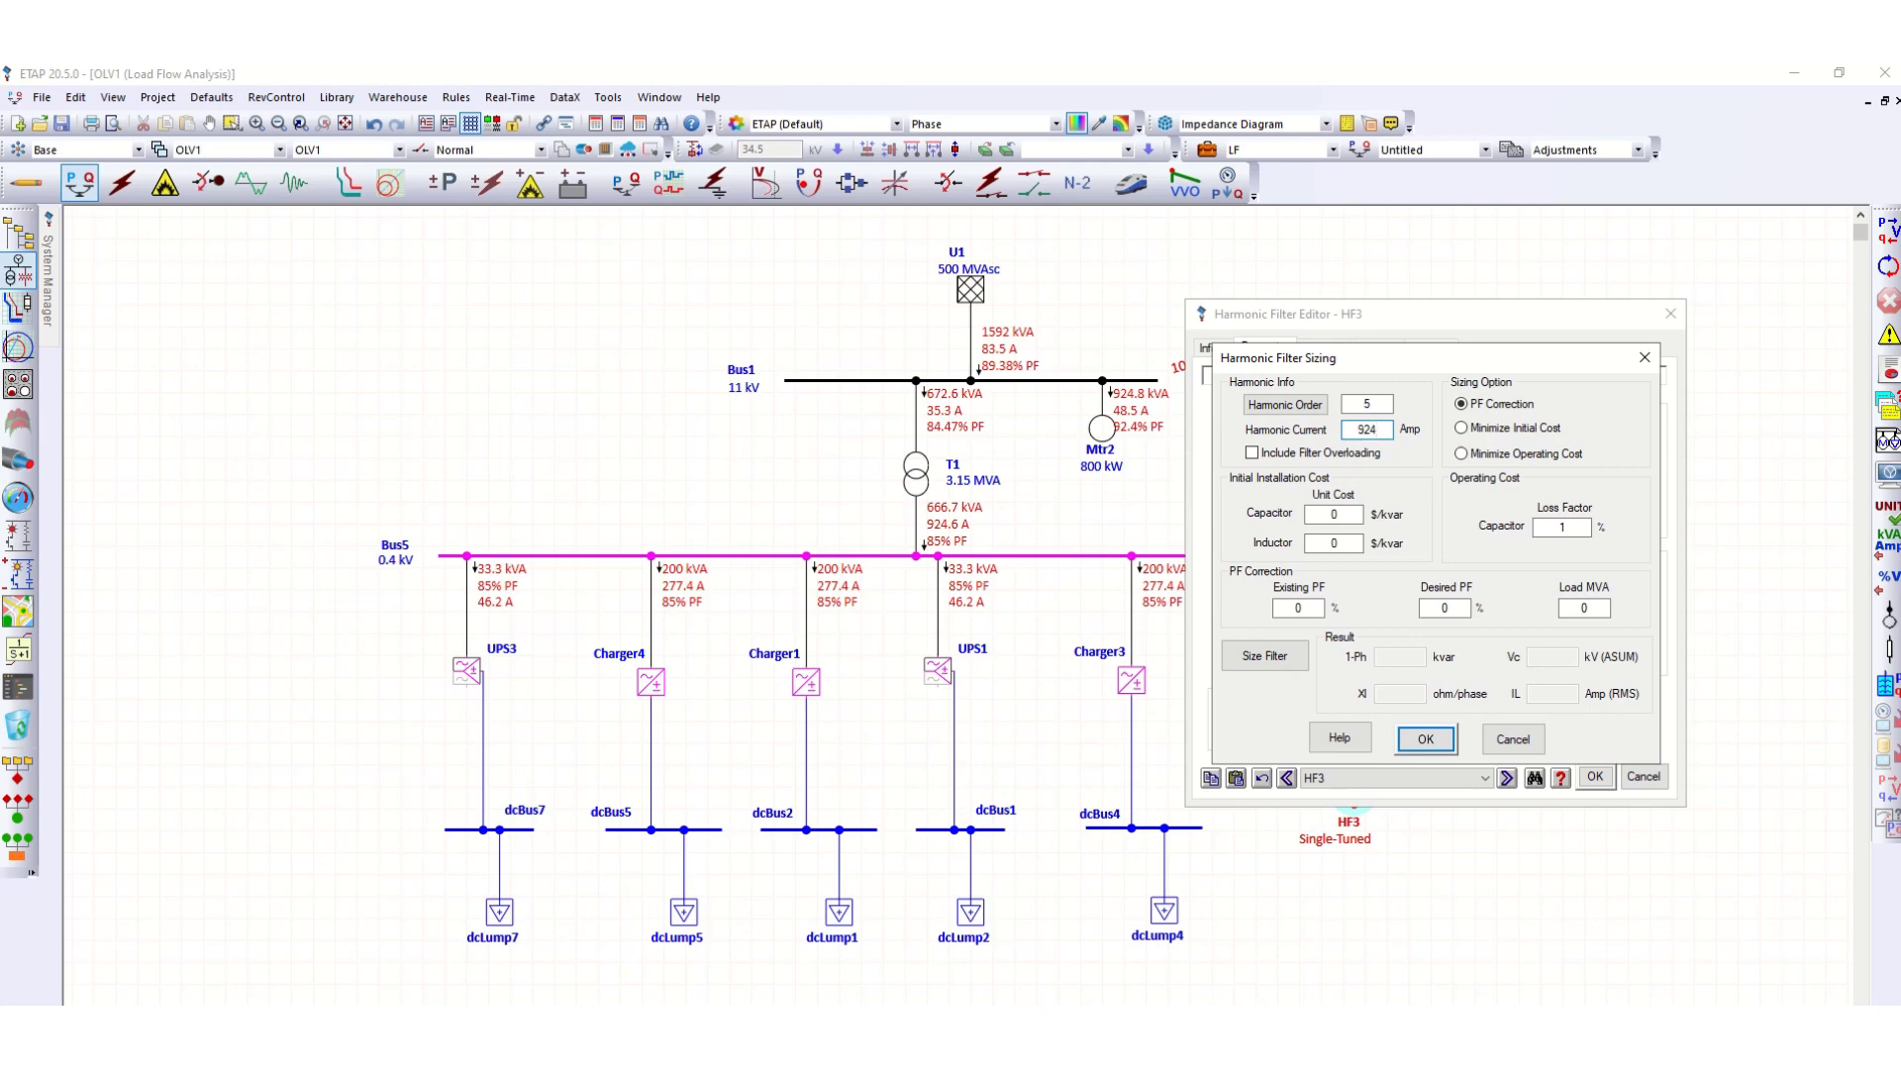
type(".6")
left_click(1299, 608)
type("85")
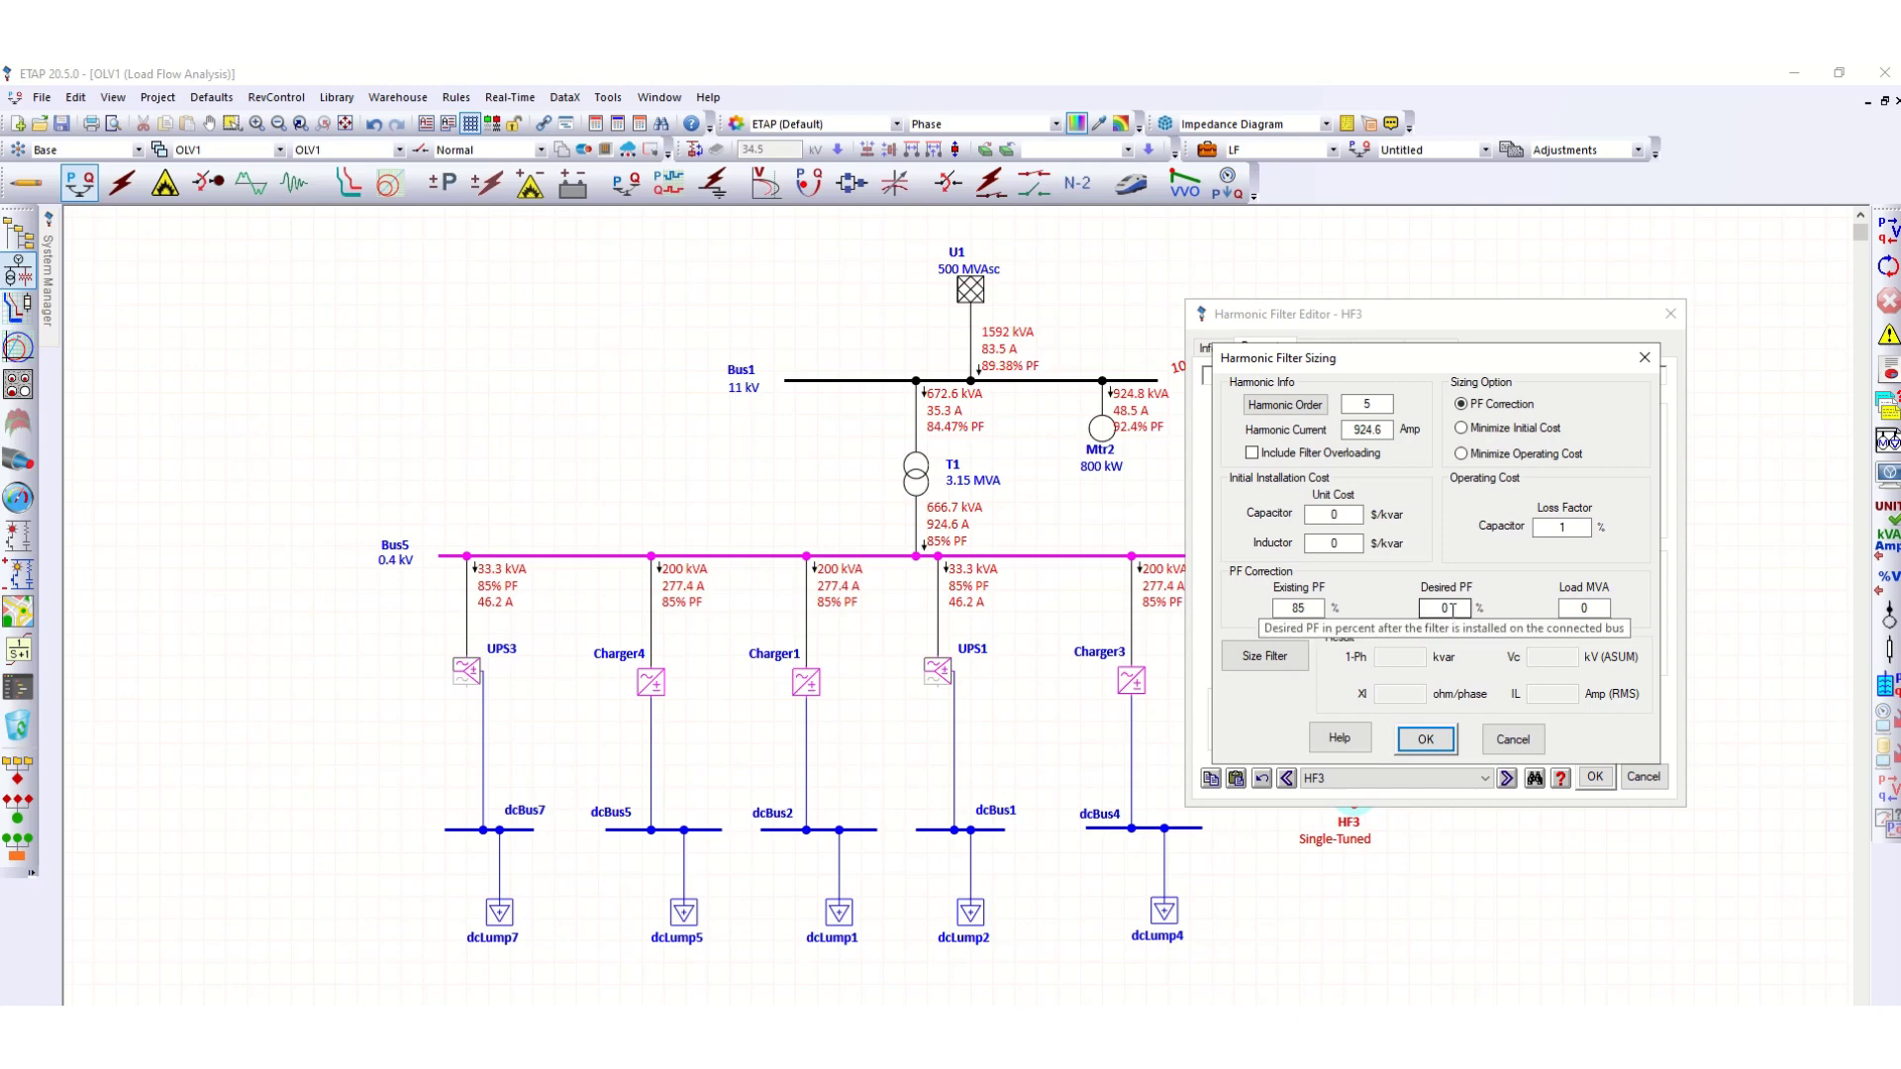
Set desired PF 95 and load 0.6667 MVA, then size and substitute the 165 kvar result
double_click(1451, 608)
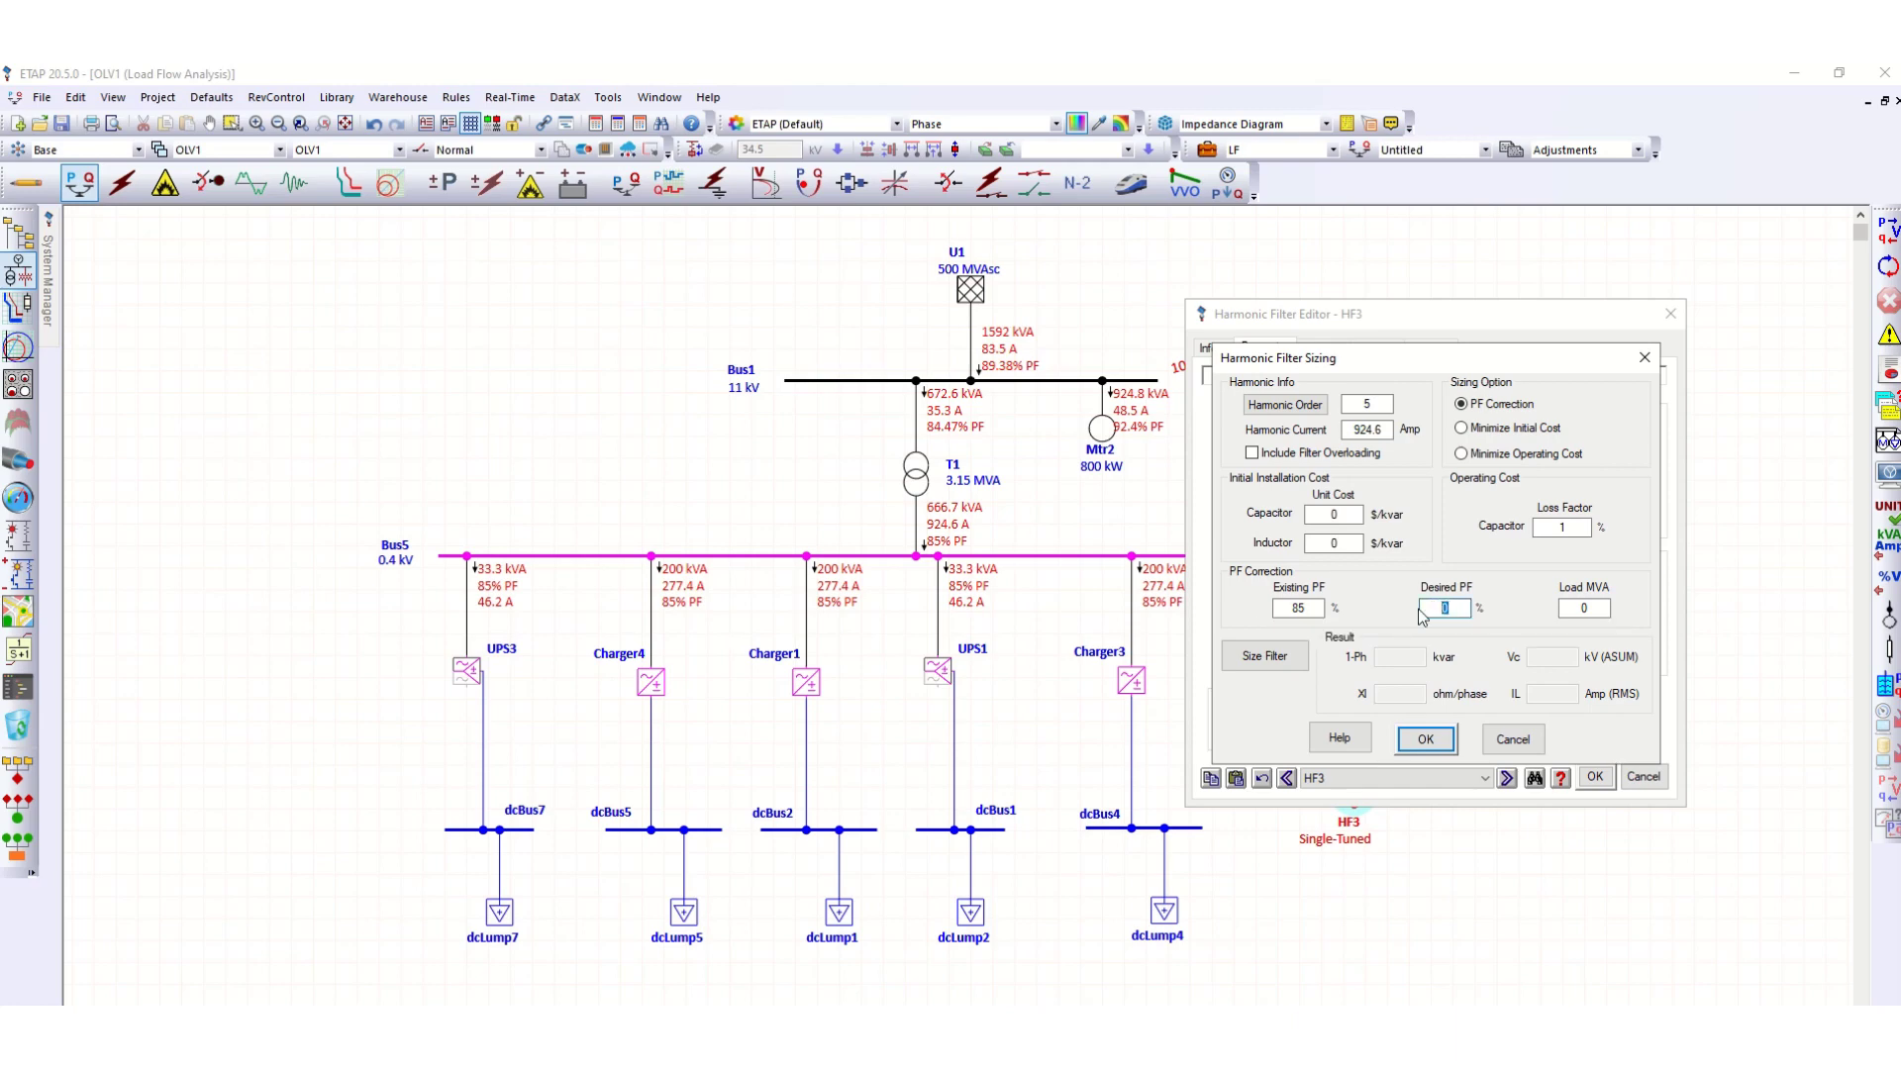
type("95")
double_click(1574, 606)
type("0.6667")
left_click(1277, 659)
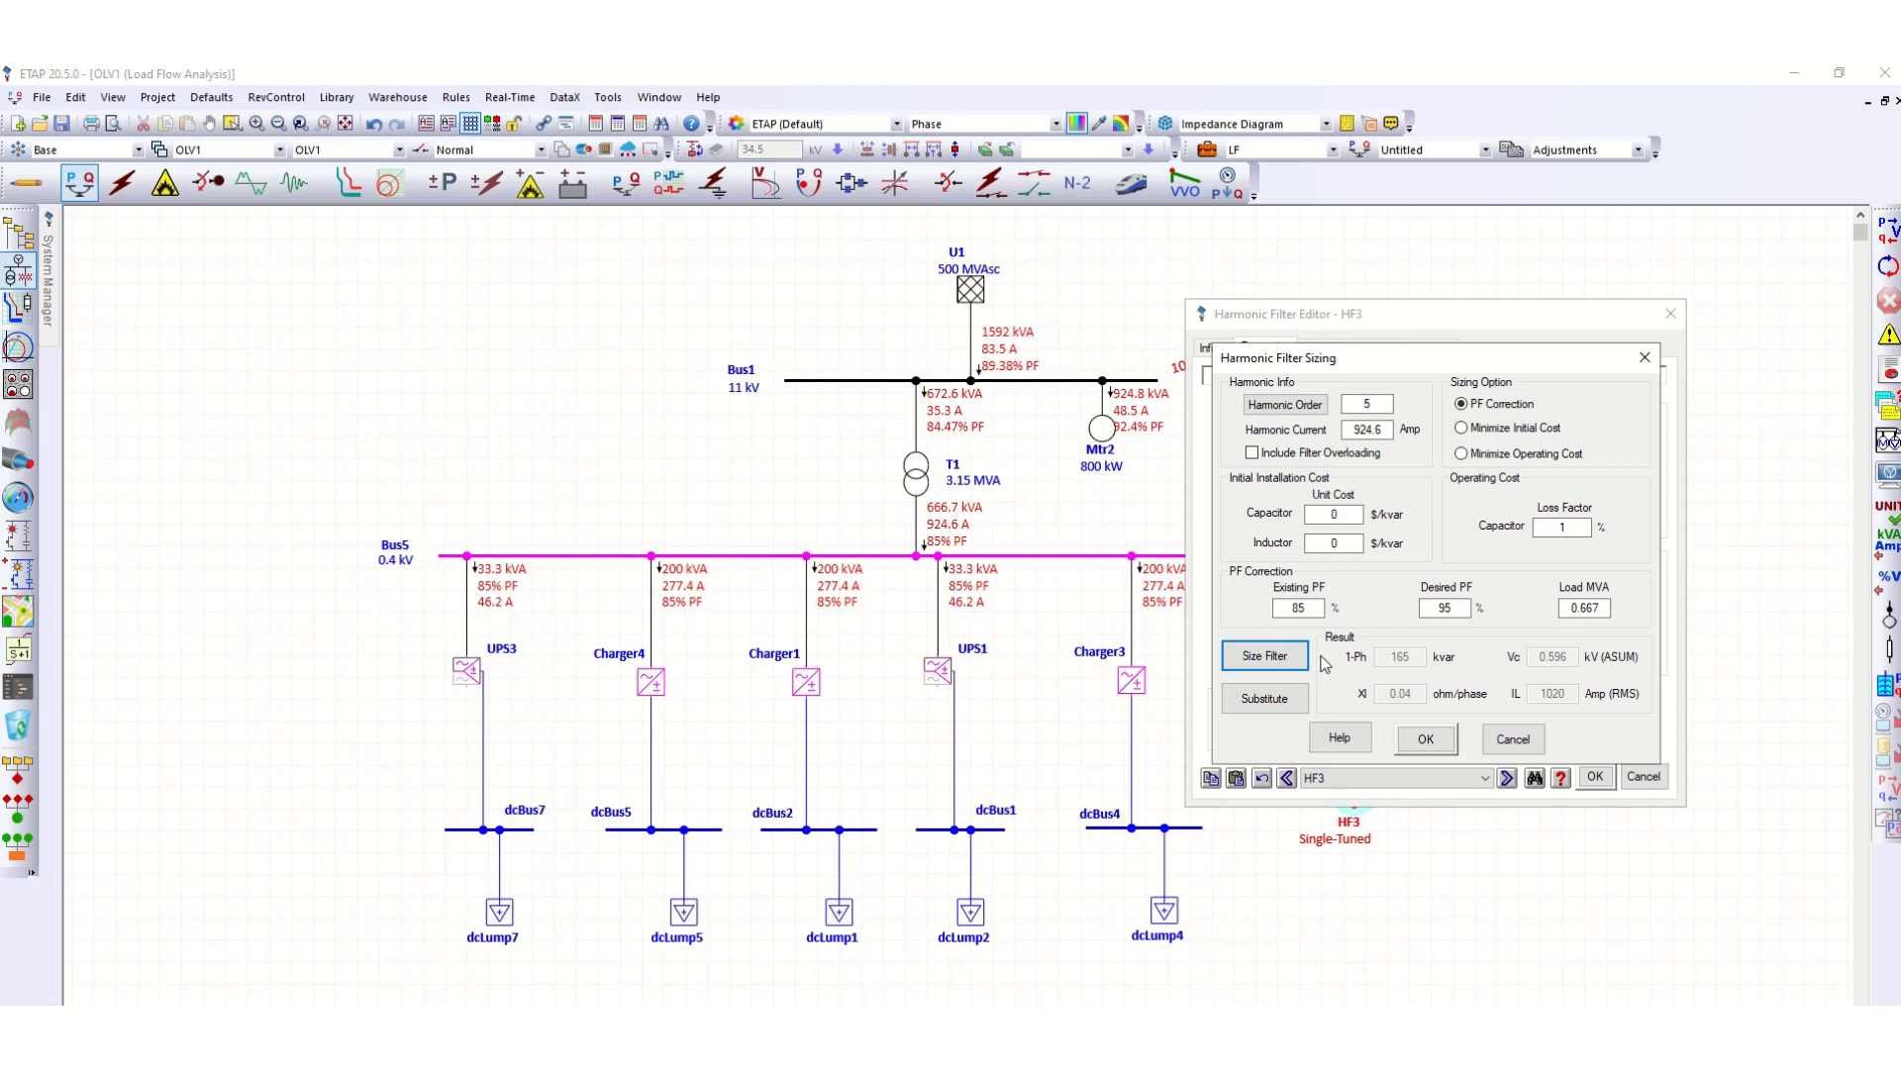
left_click(1276, 700)
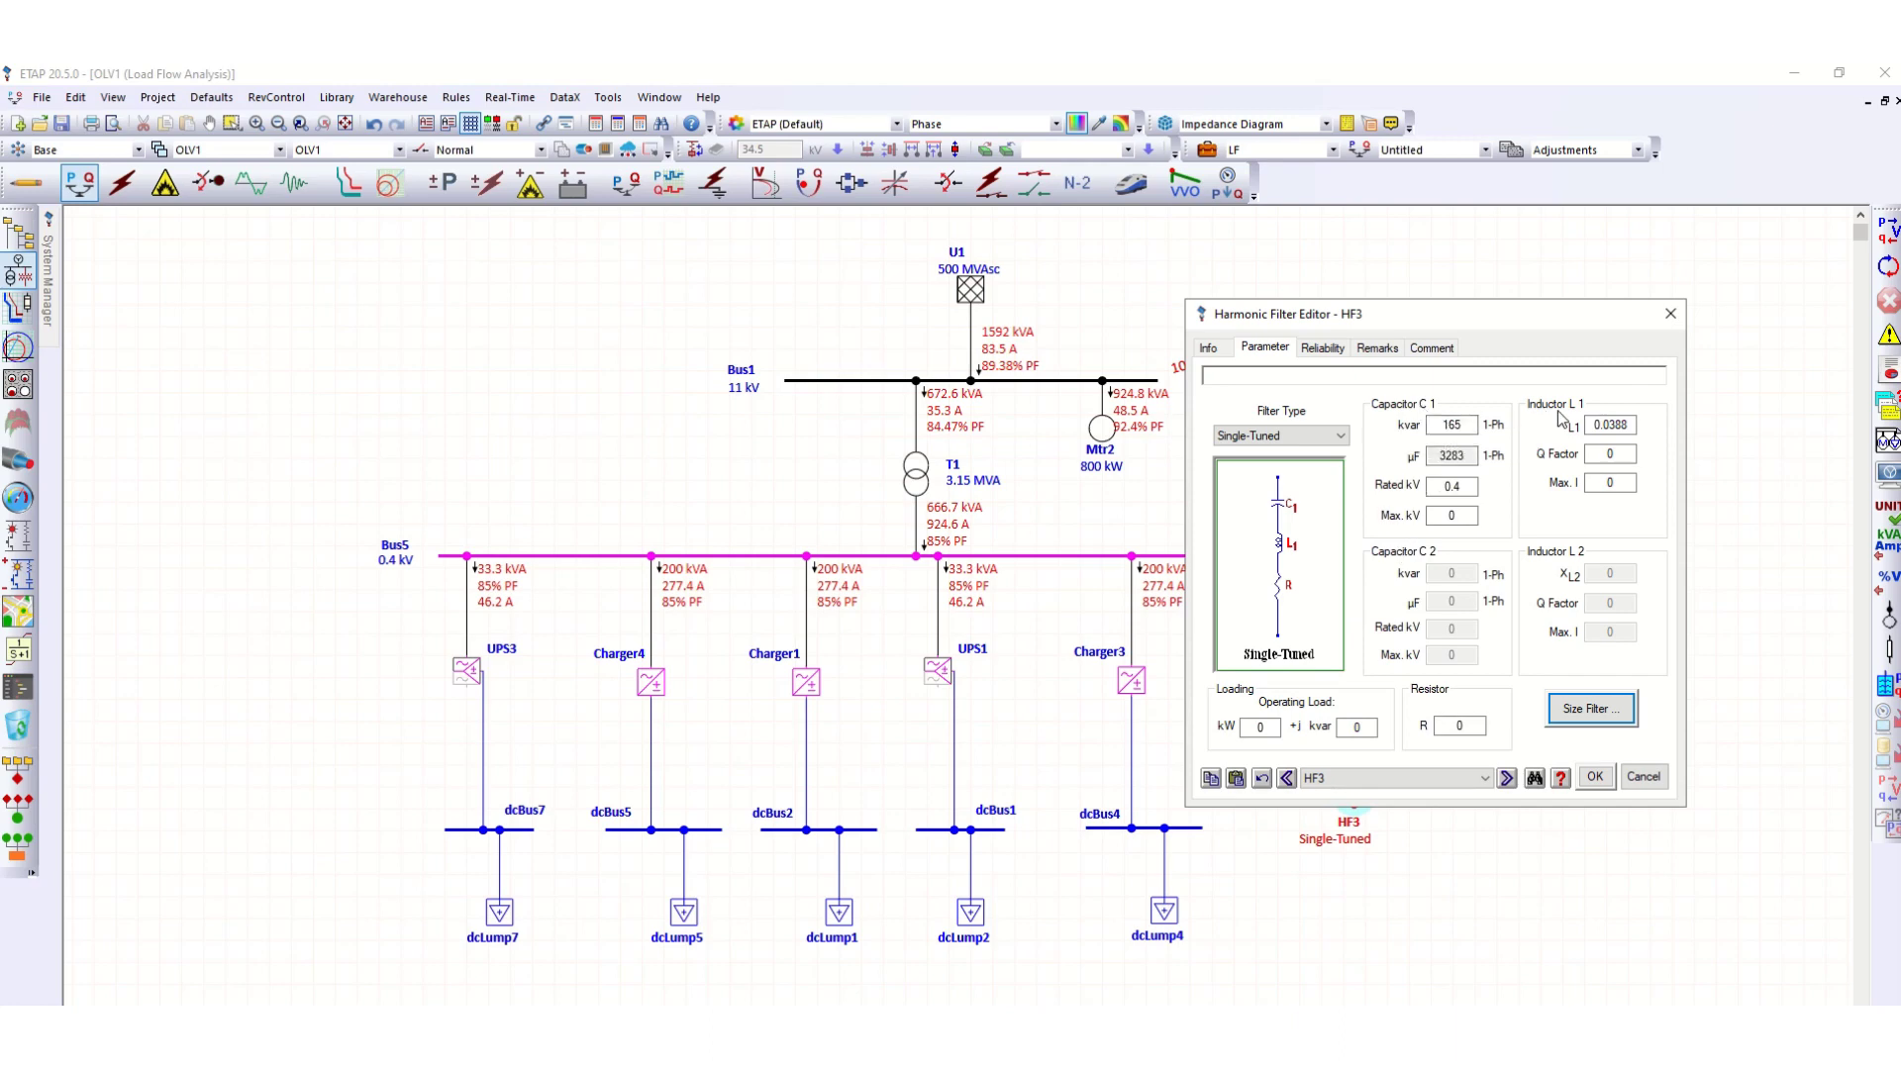
Set HF3's L1 Q factor to 10 and resistor R to 1, then confirm
left_click(1443, 425)
left_click(1604, 454)
type("10")
left_click(1461, 727)
type("1")
left_click(1595, 780)
Run a harmonic load flow with HF3 disconnected, giving Bus5 0.417 kV and 7.36% THD
left_click(1597, 781)
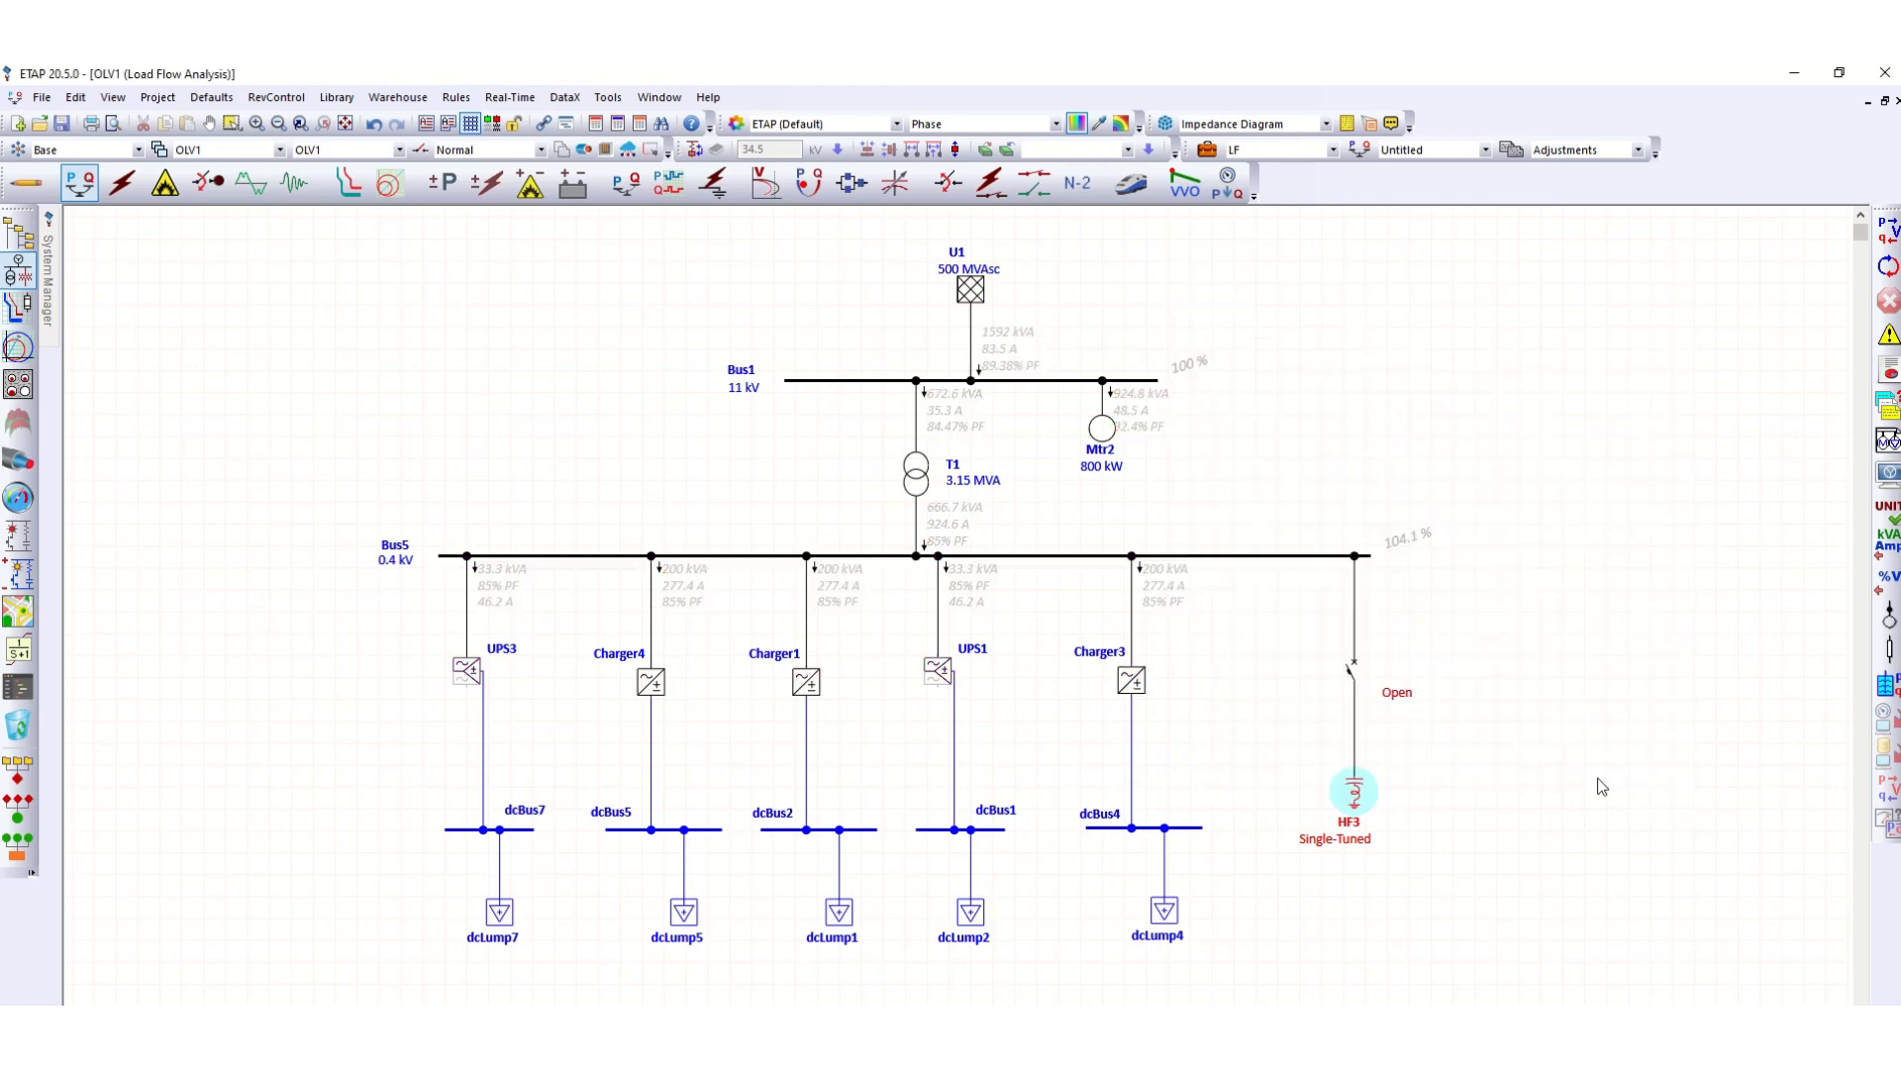
left_click(247, 185)
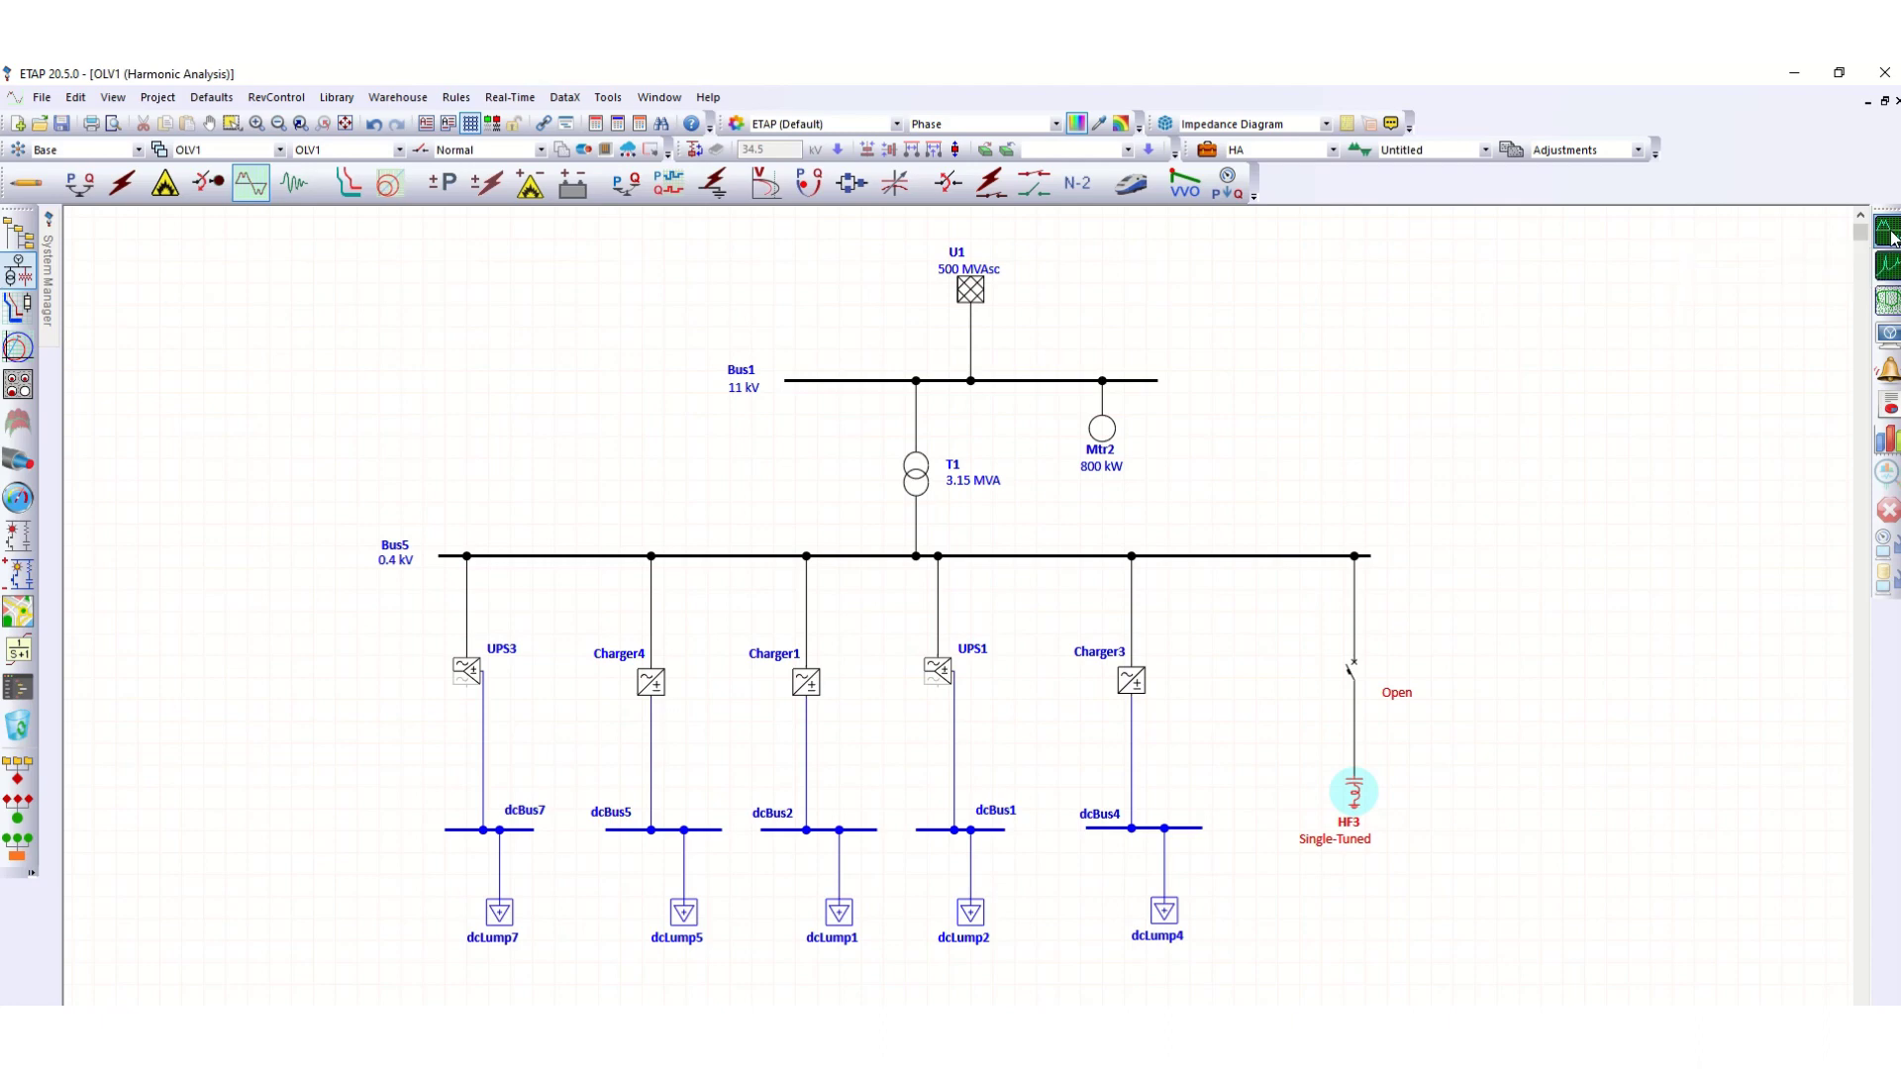
left_click(1891, 238)
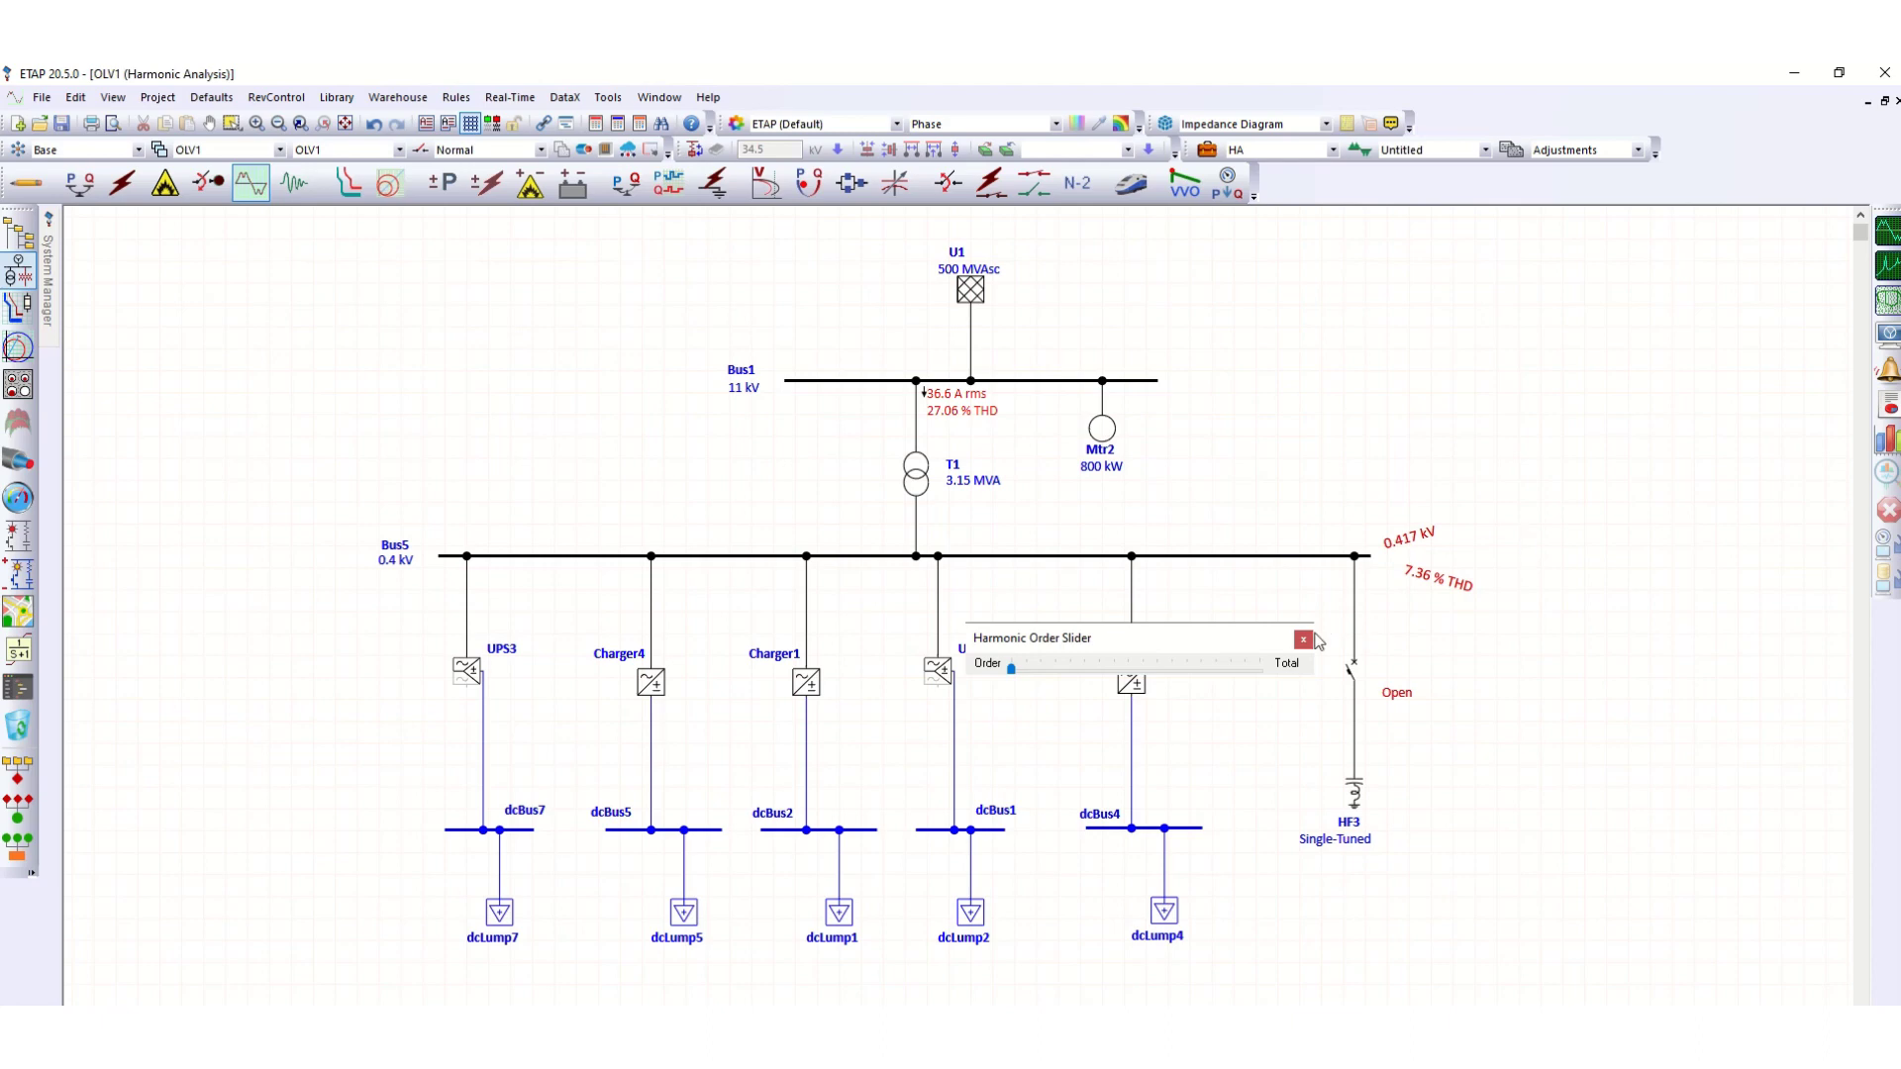
left_click(1303, 640)
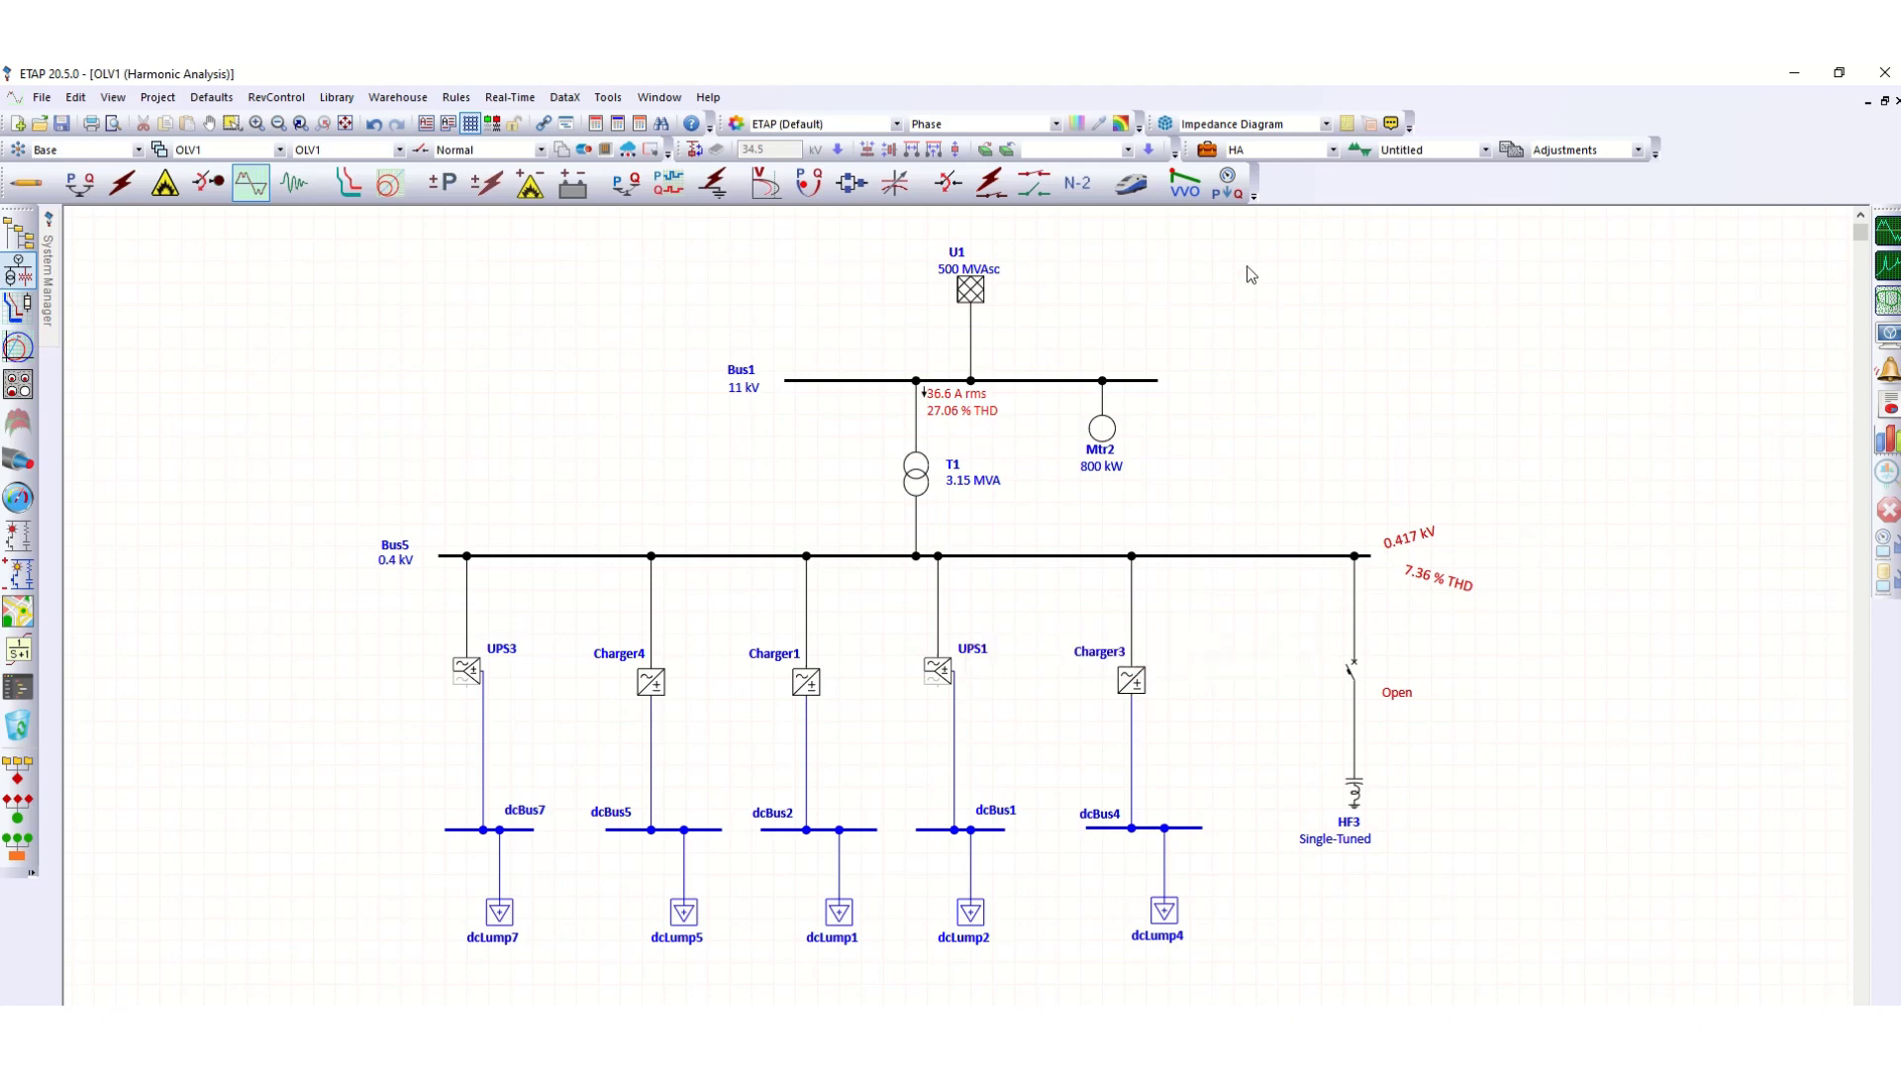
Mark Bus5 for plot and tabulation on the HA study case's Plot tab, Buses list
left_click(1207, 151)
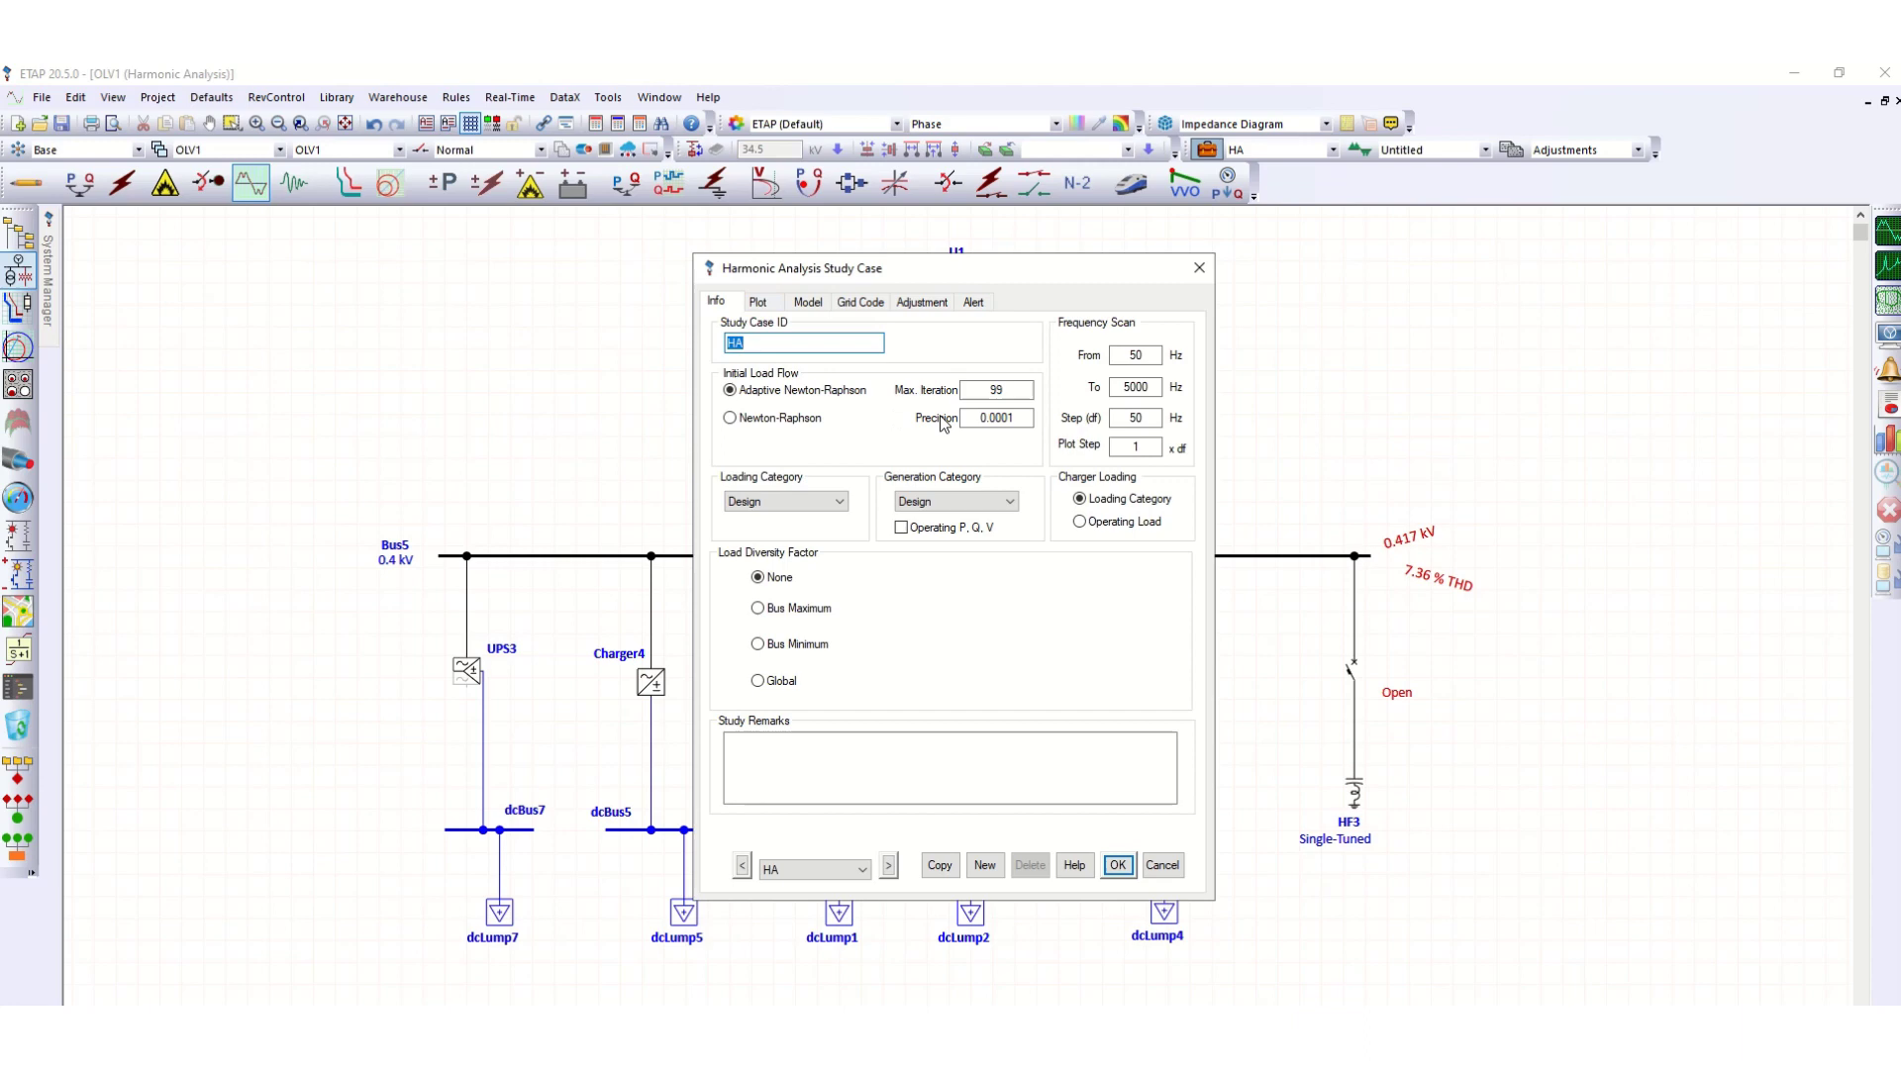
left_click(759, 305)
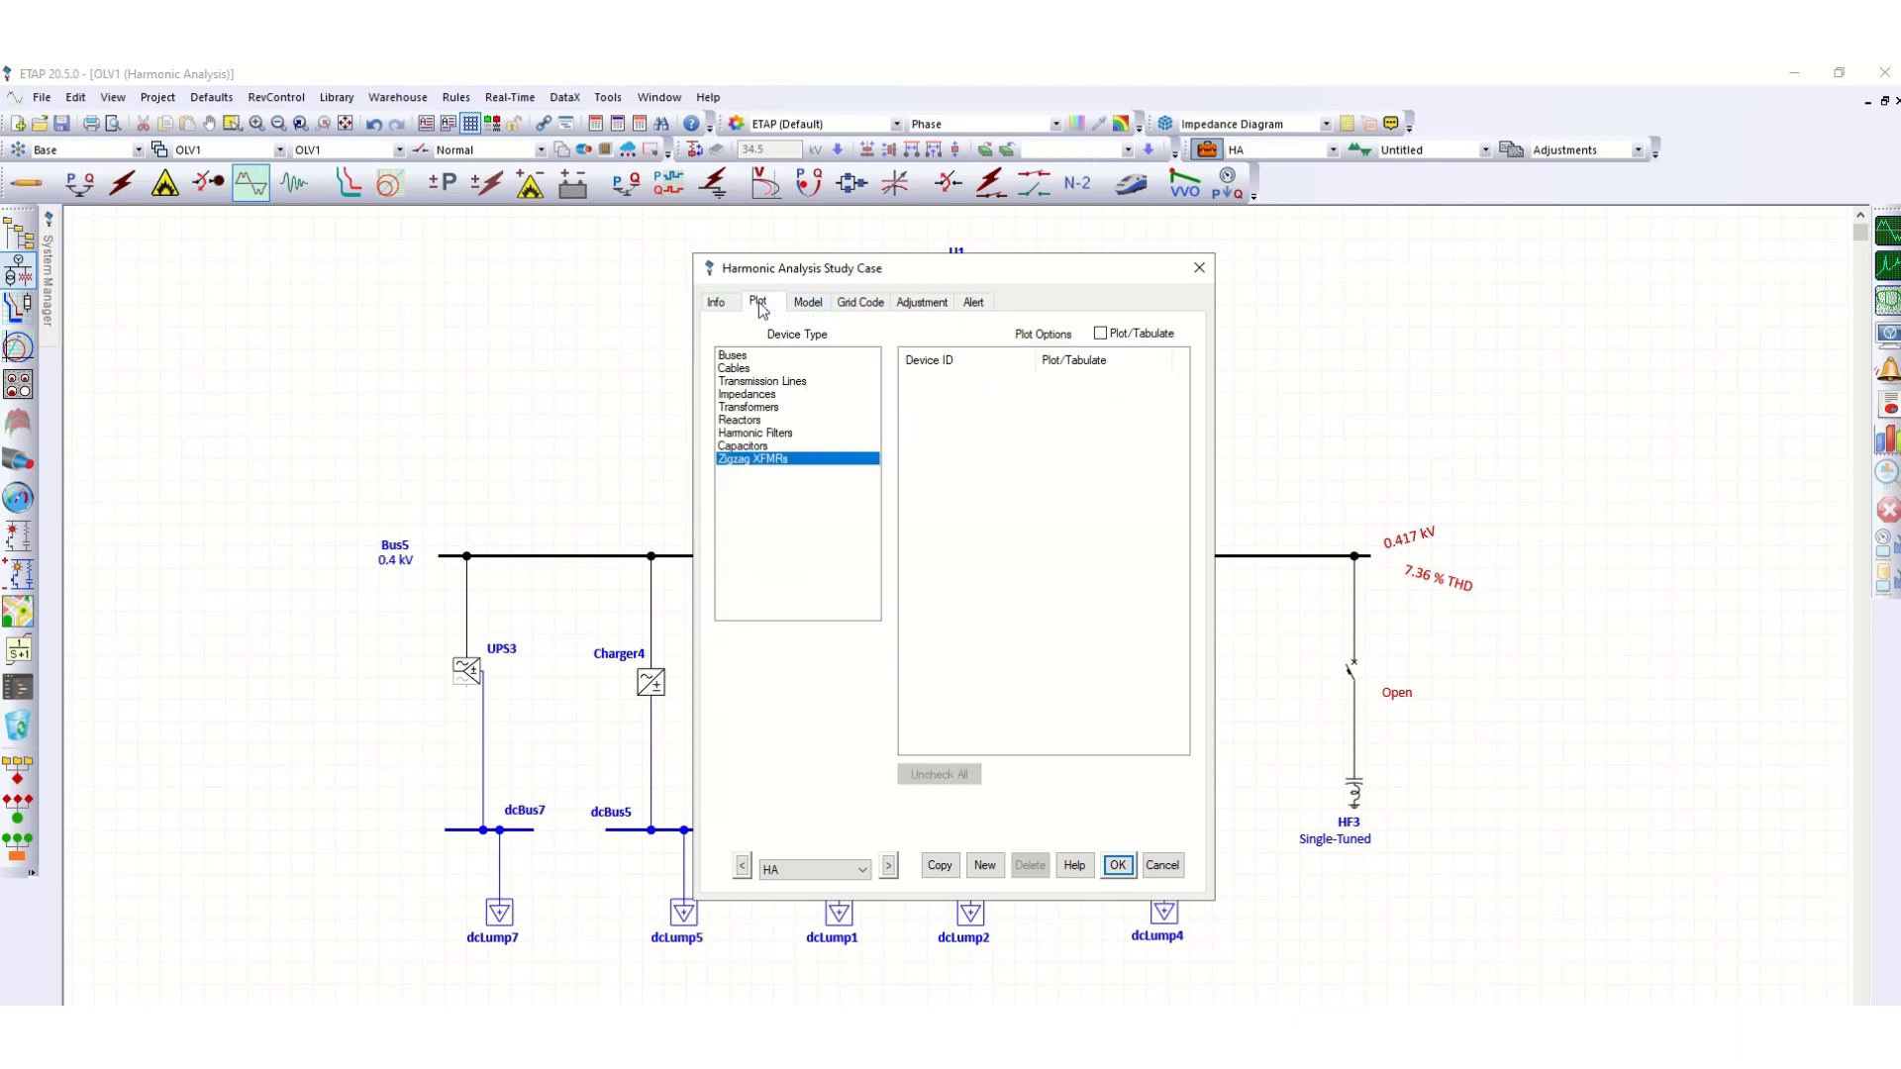
left_click_drag(911, 275, 1394, 279)
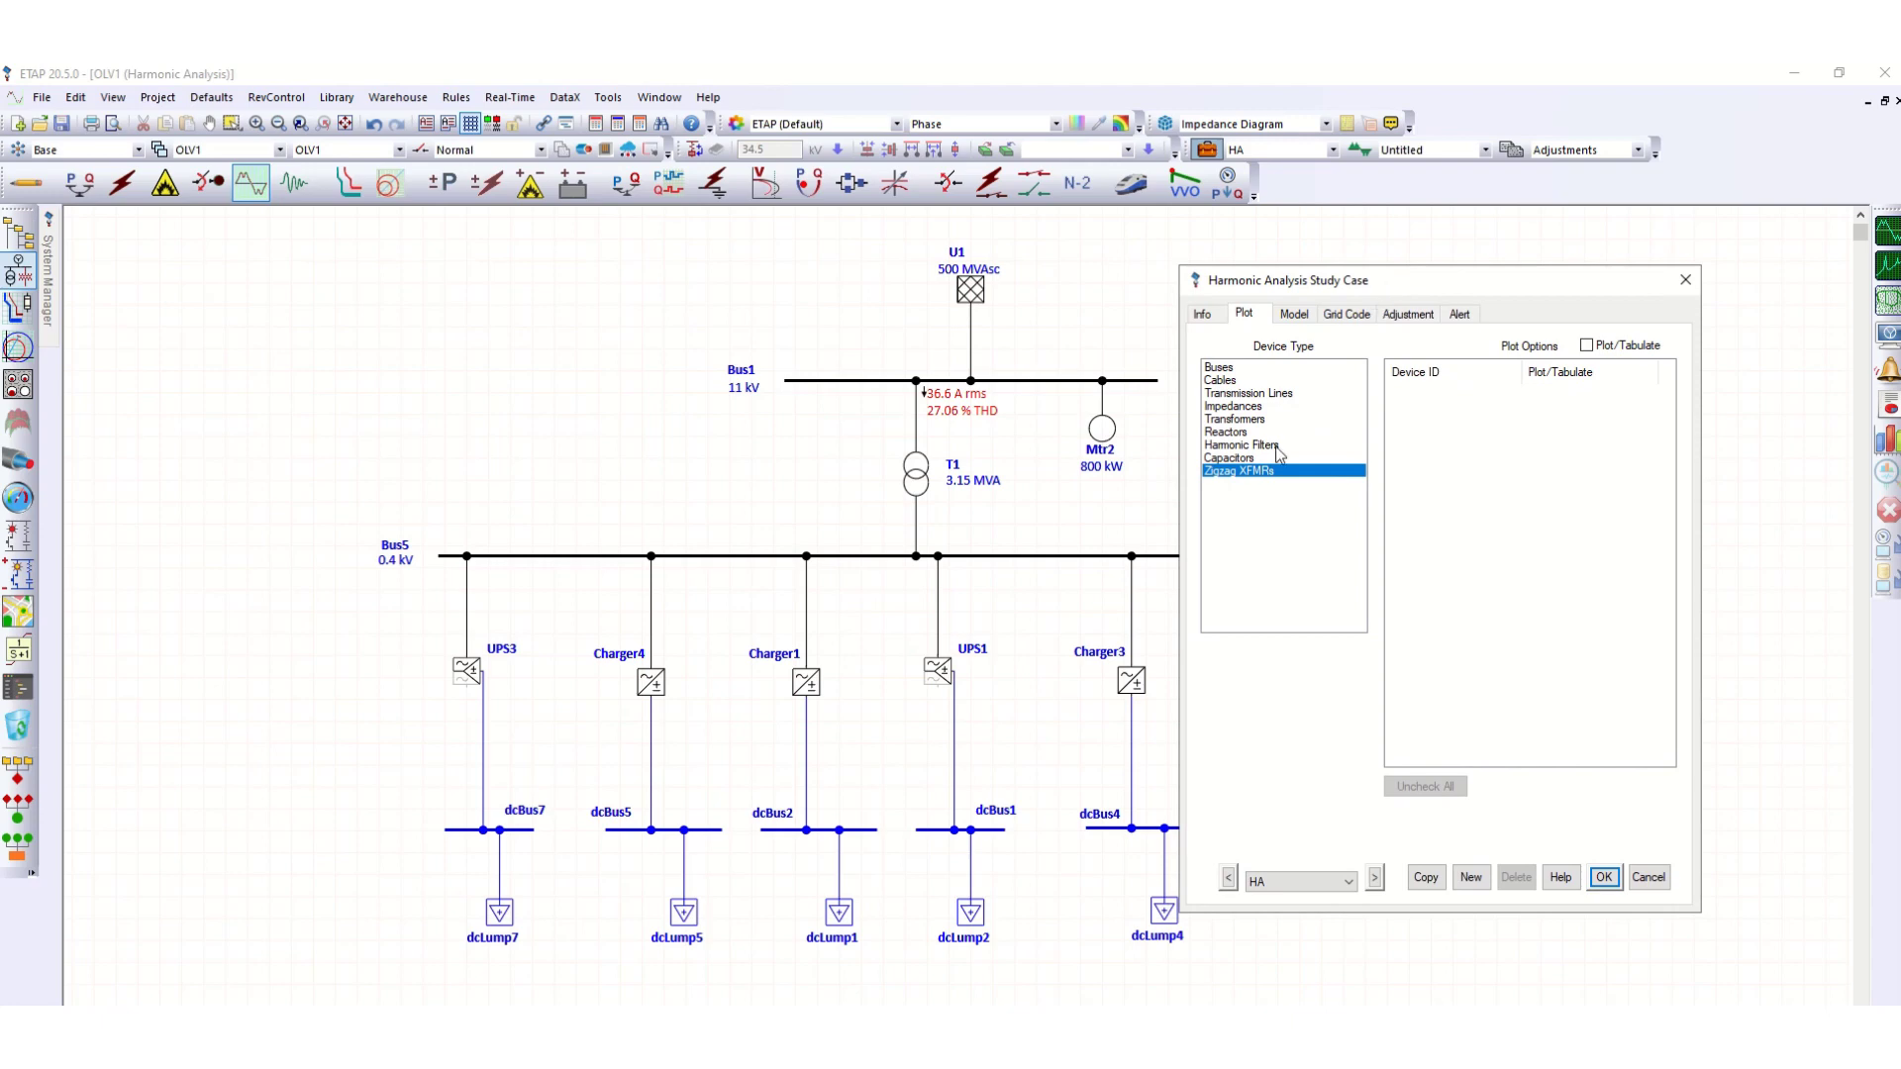
left_click(1223, 368)
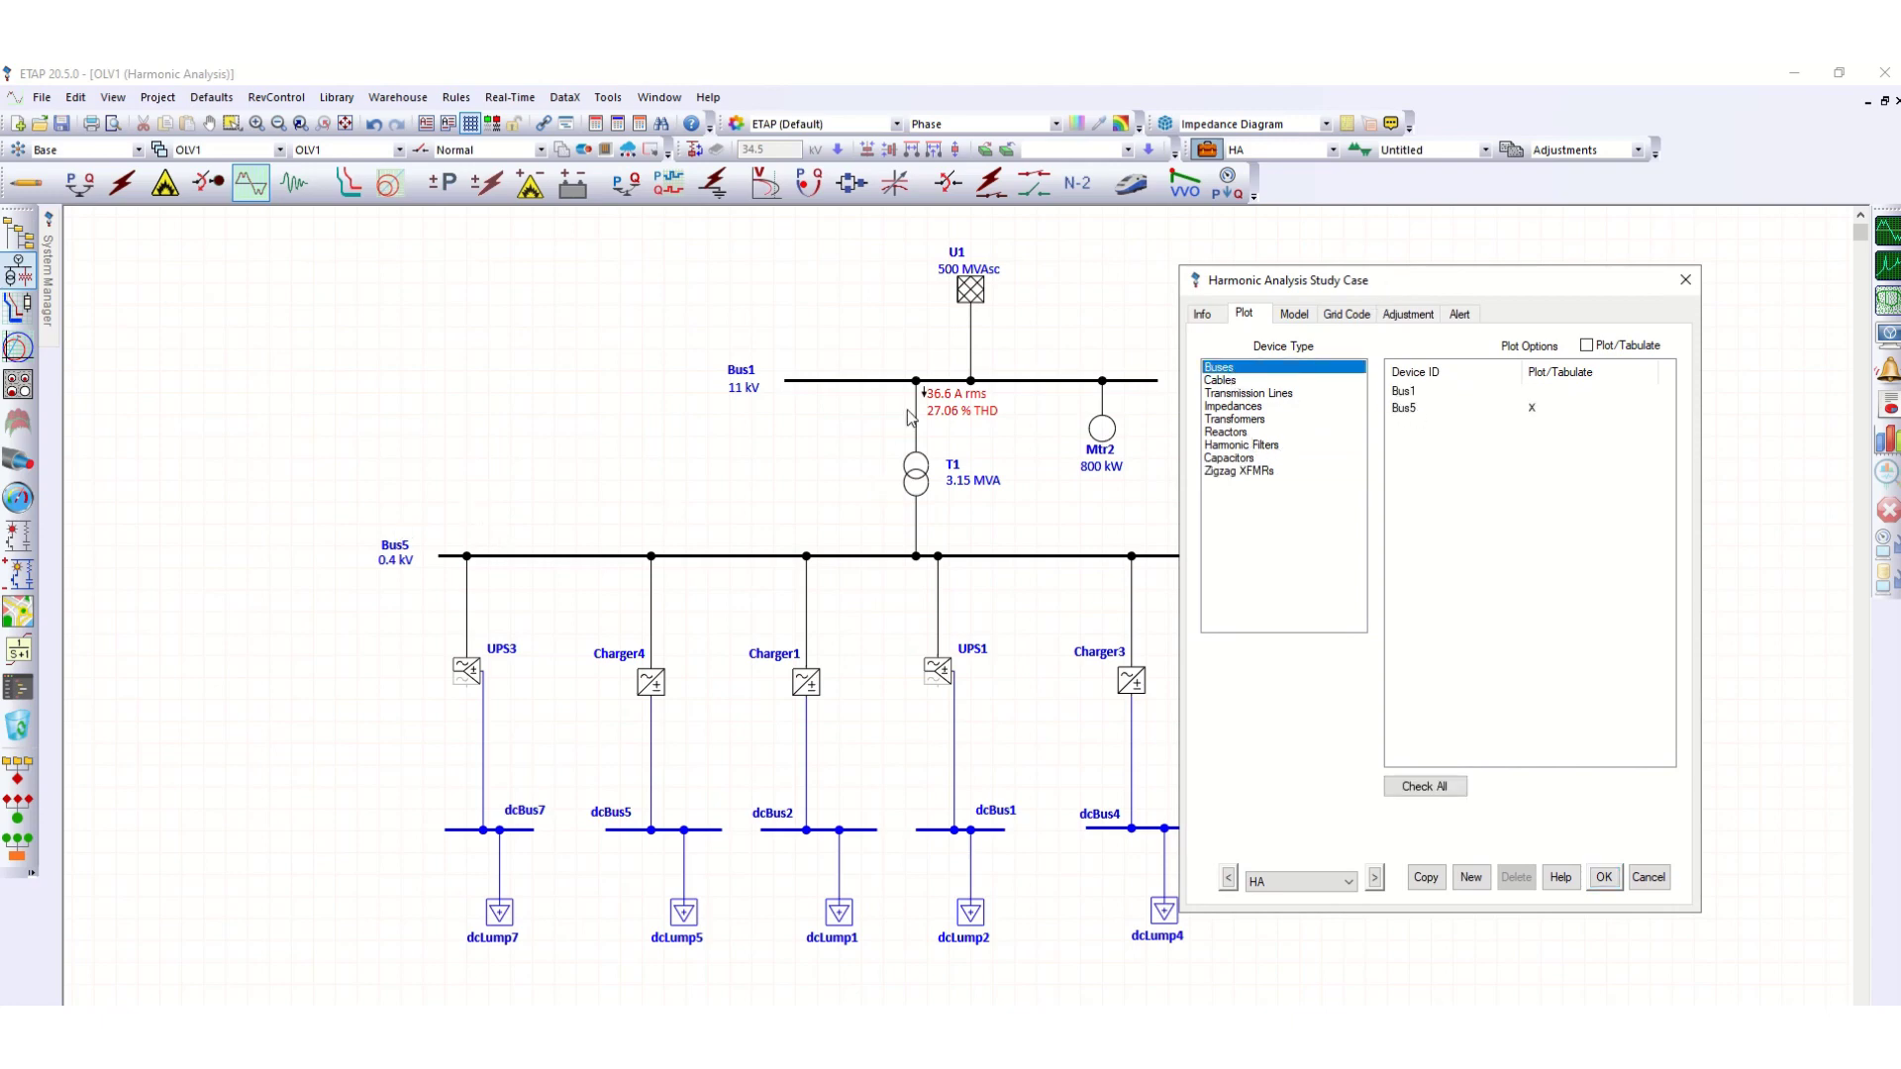
left_click(1532, 409)
left_click(1469, 394)
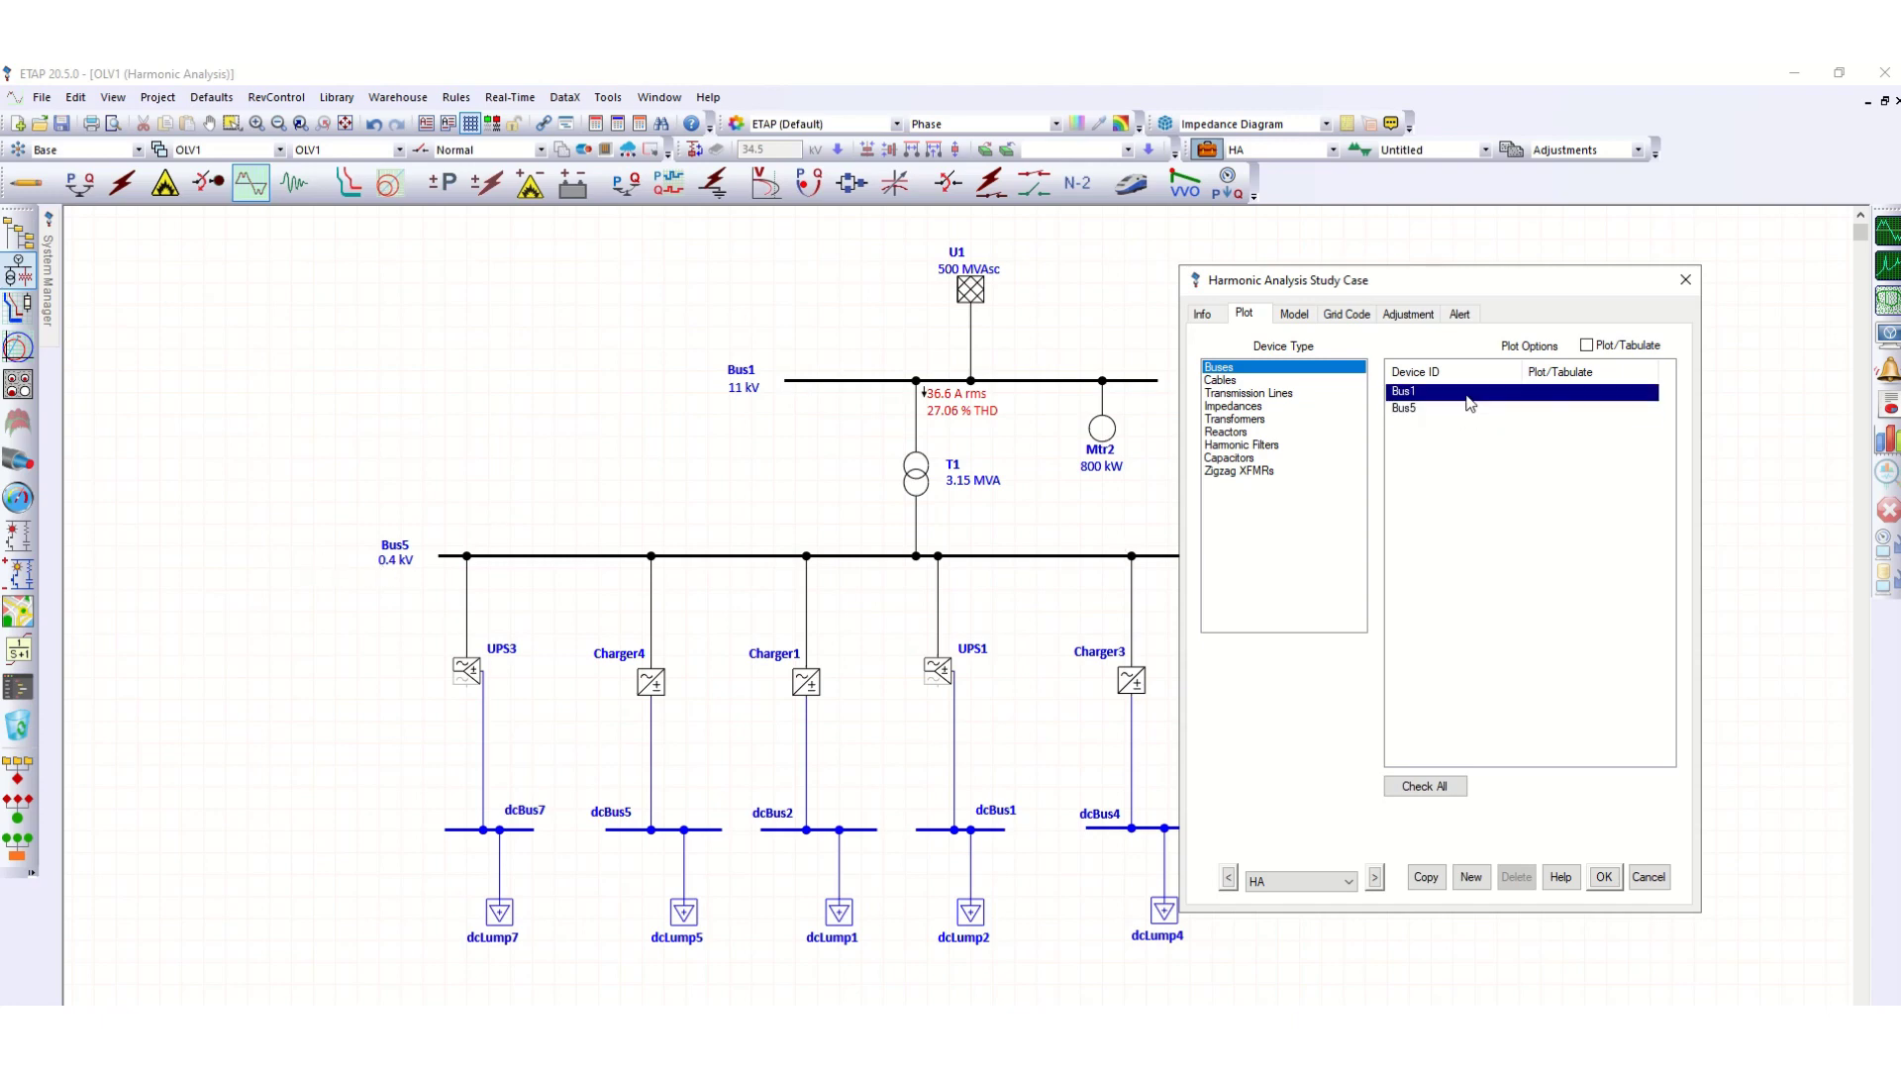
double_click(1541, 412)
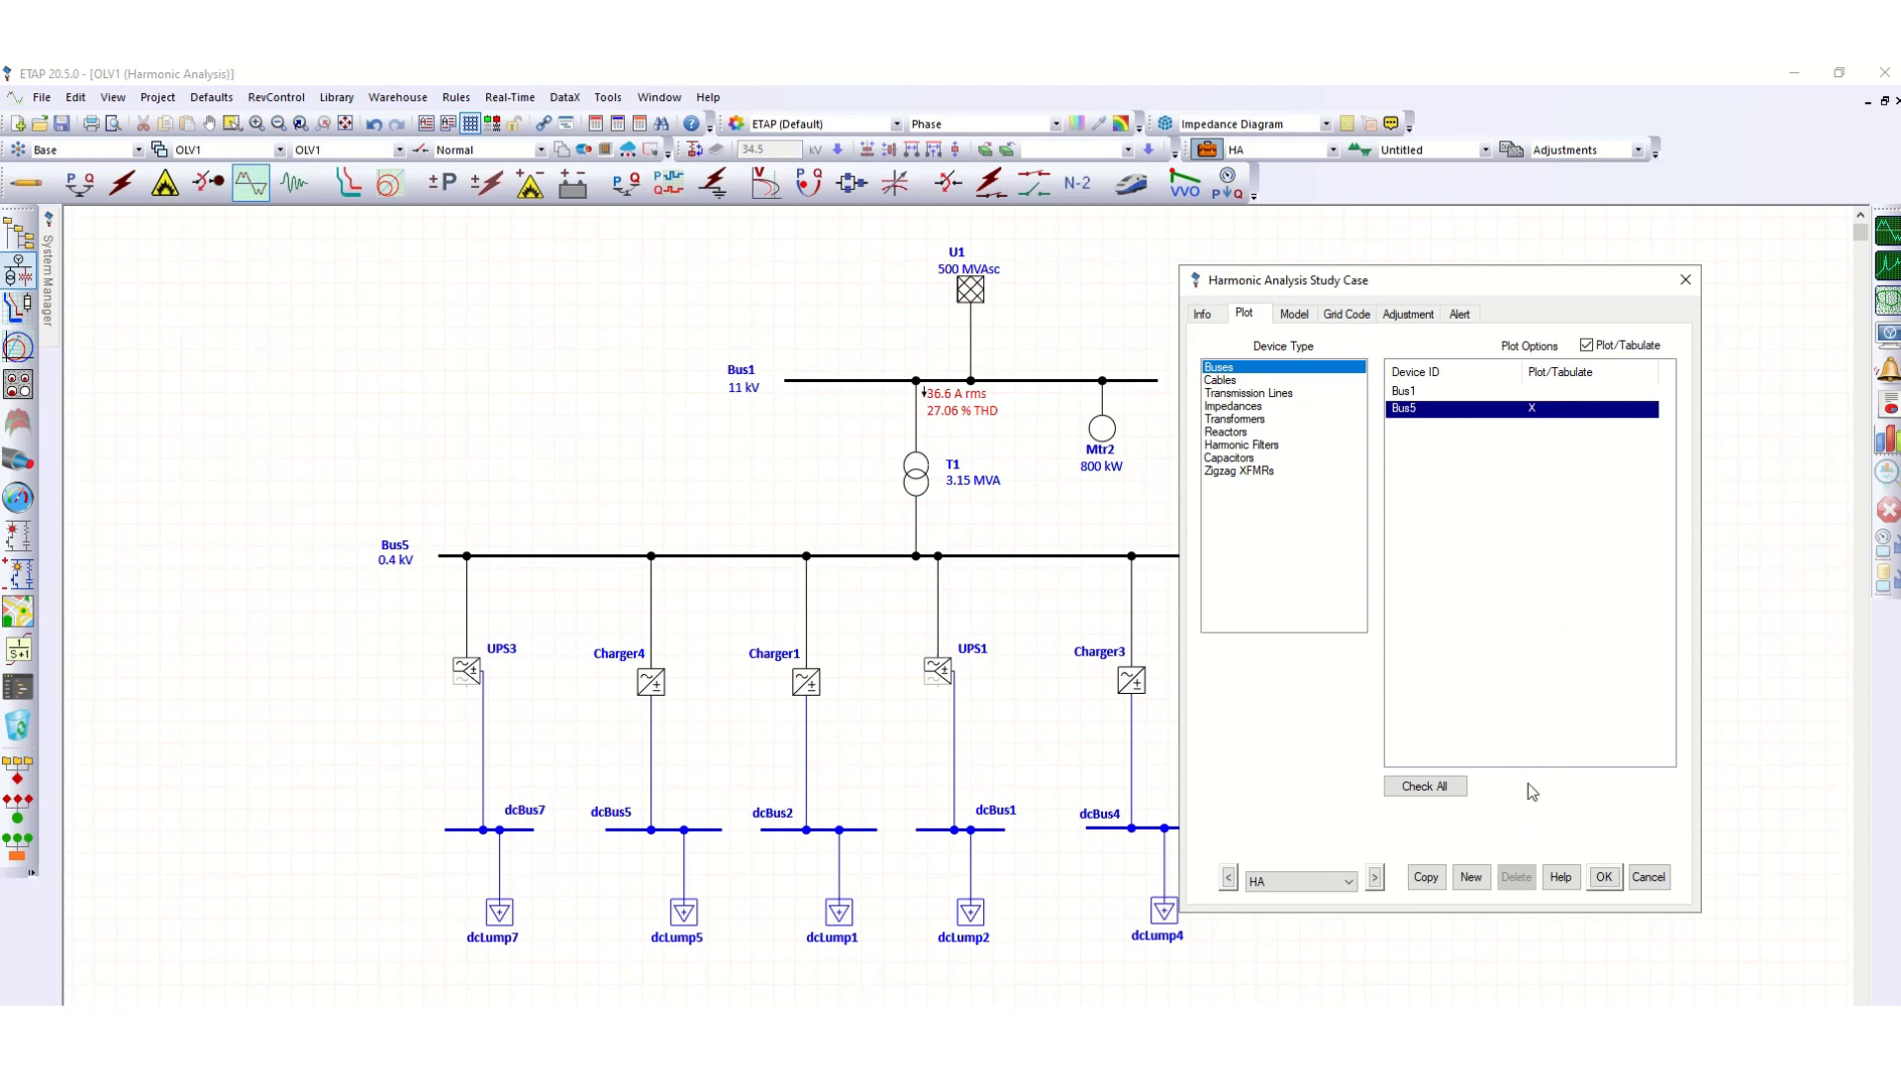
left_click(1603, 878)
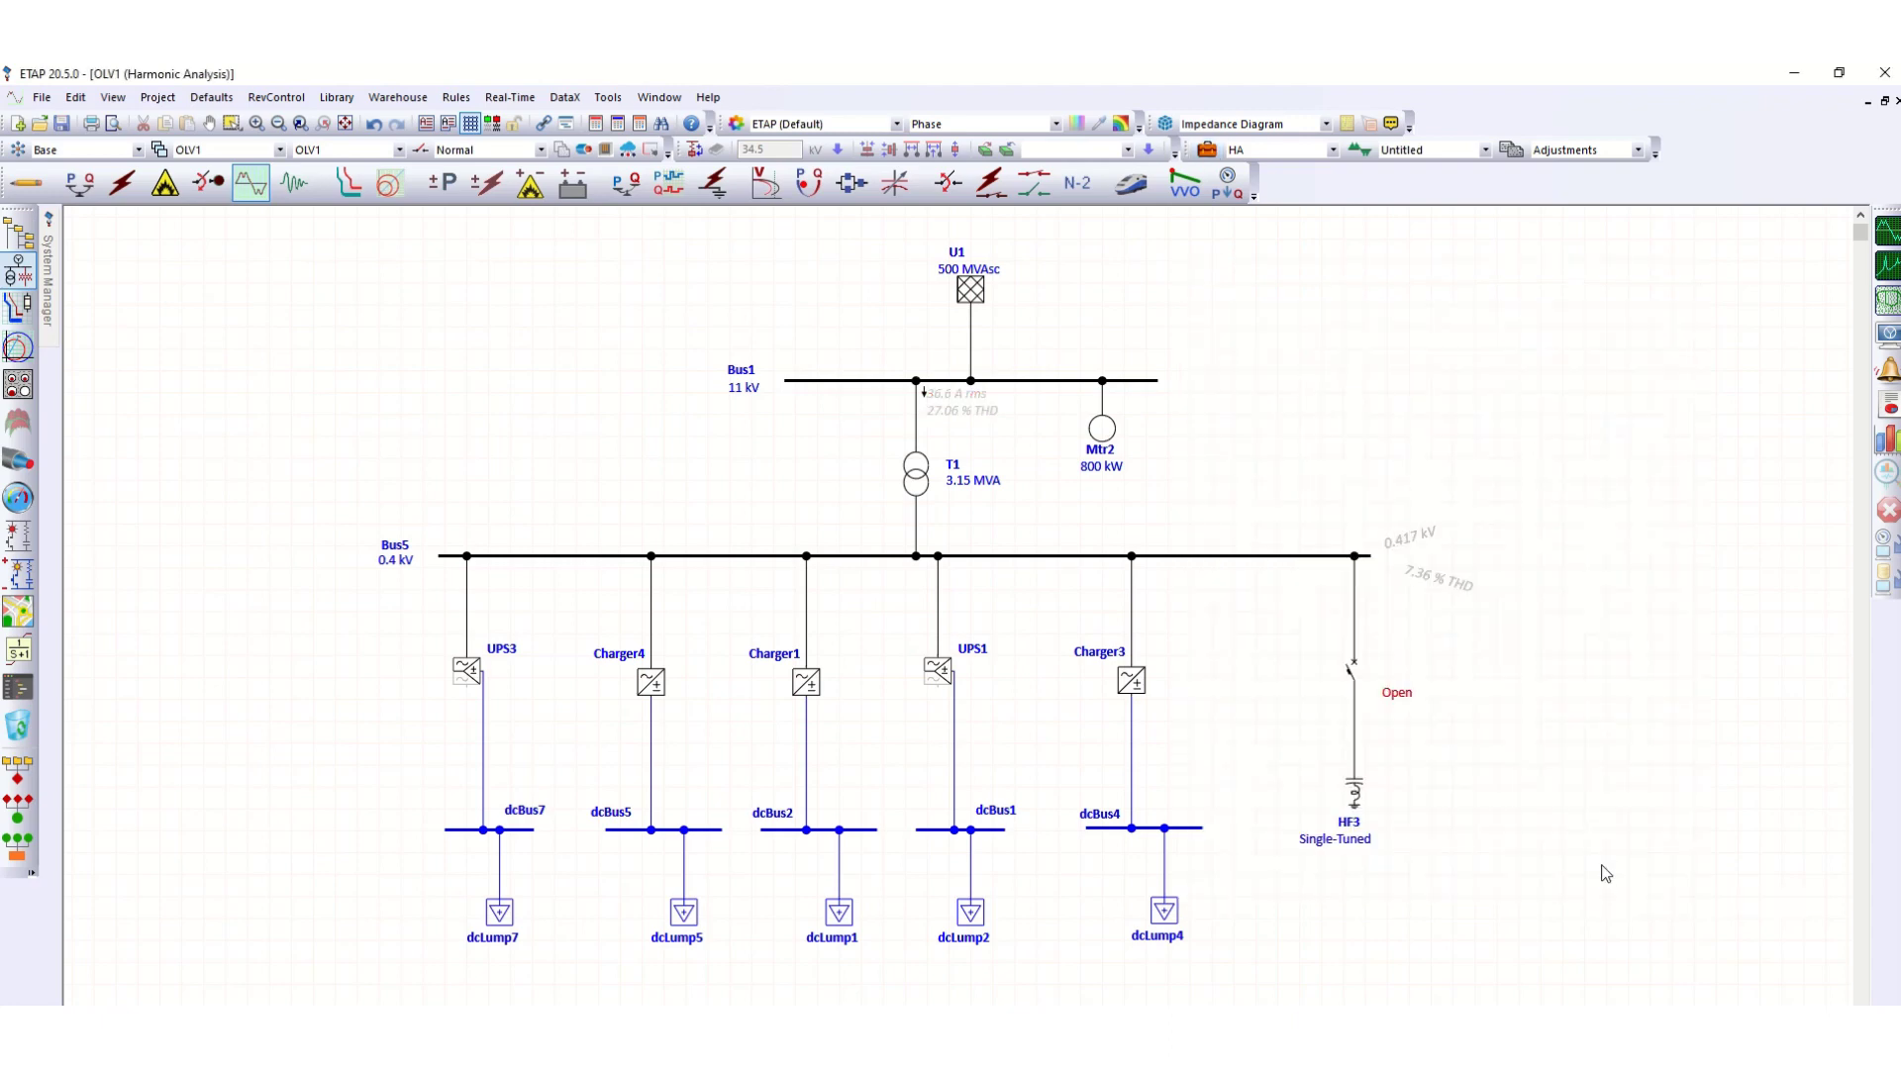
Rerun the harmonic load flow and dismiss the Harmonic Order Slider
left_click(1891, 236)
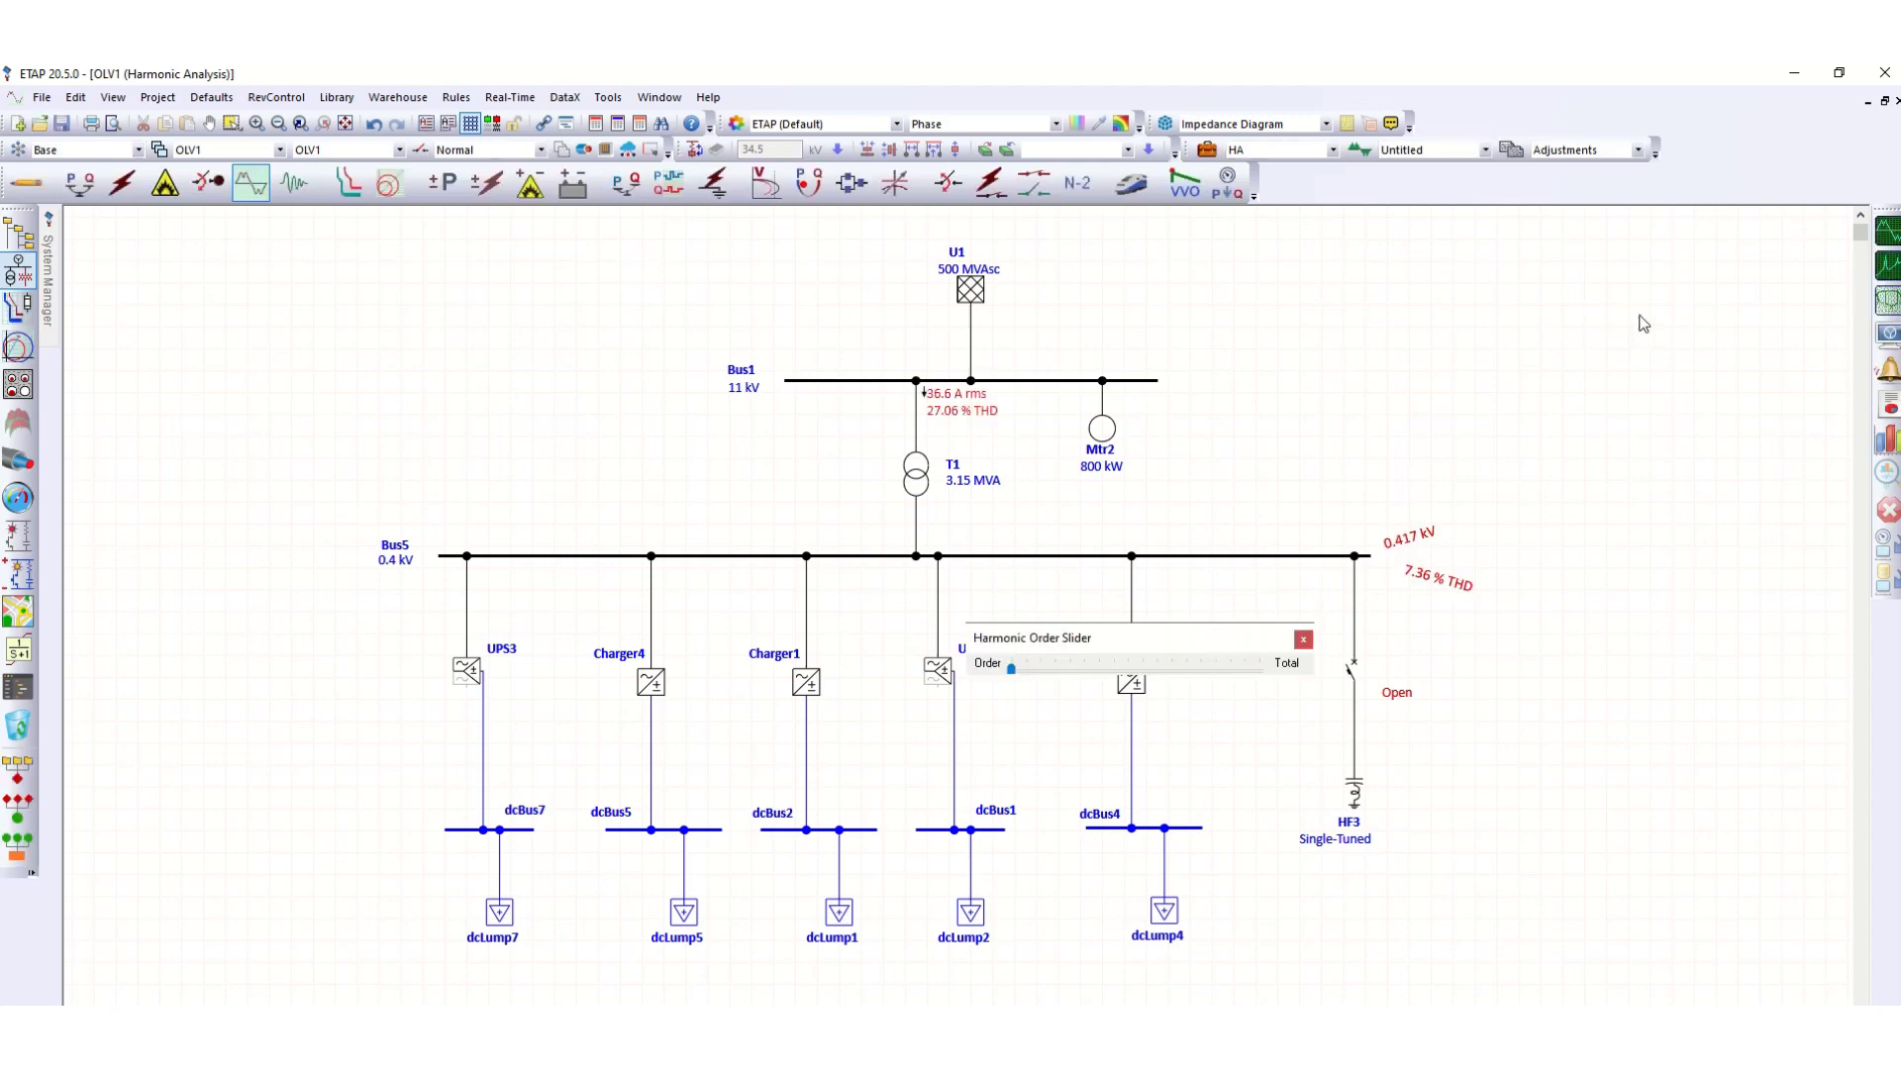
left_click_drag(1159, 643, 1532, 352)
left_click(1671, 337)
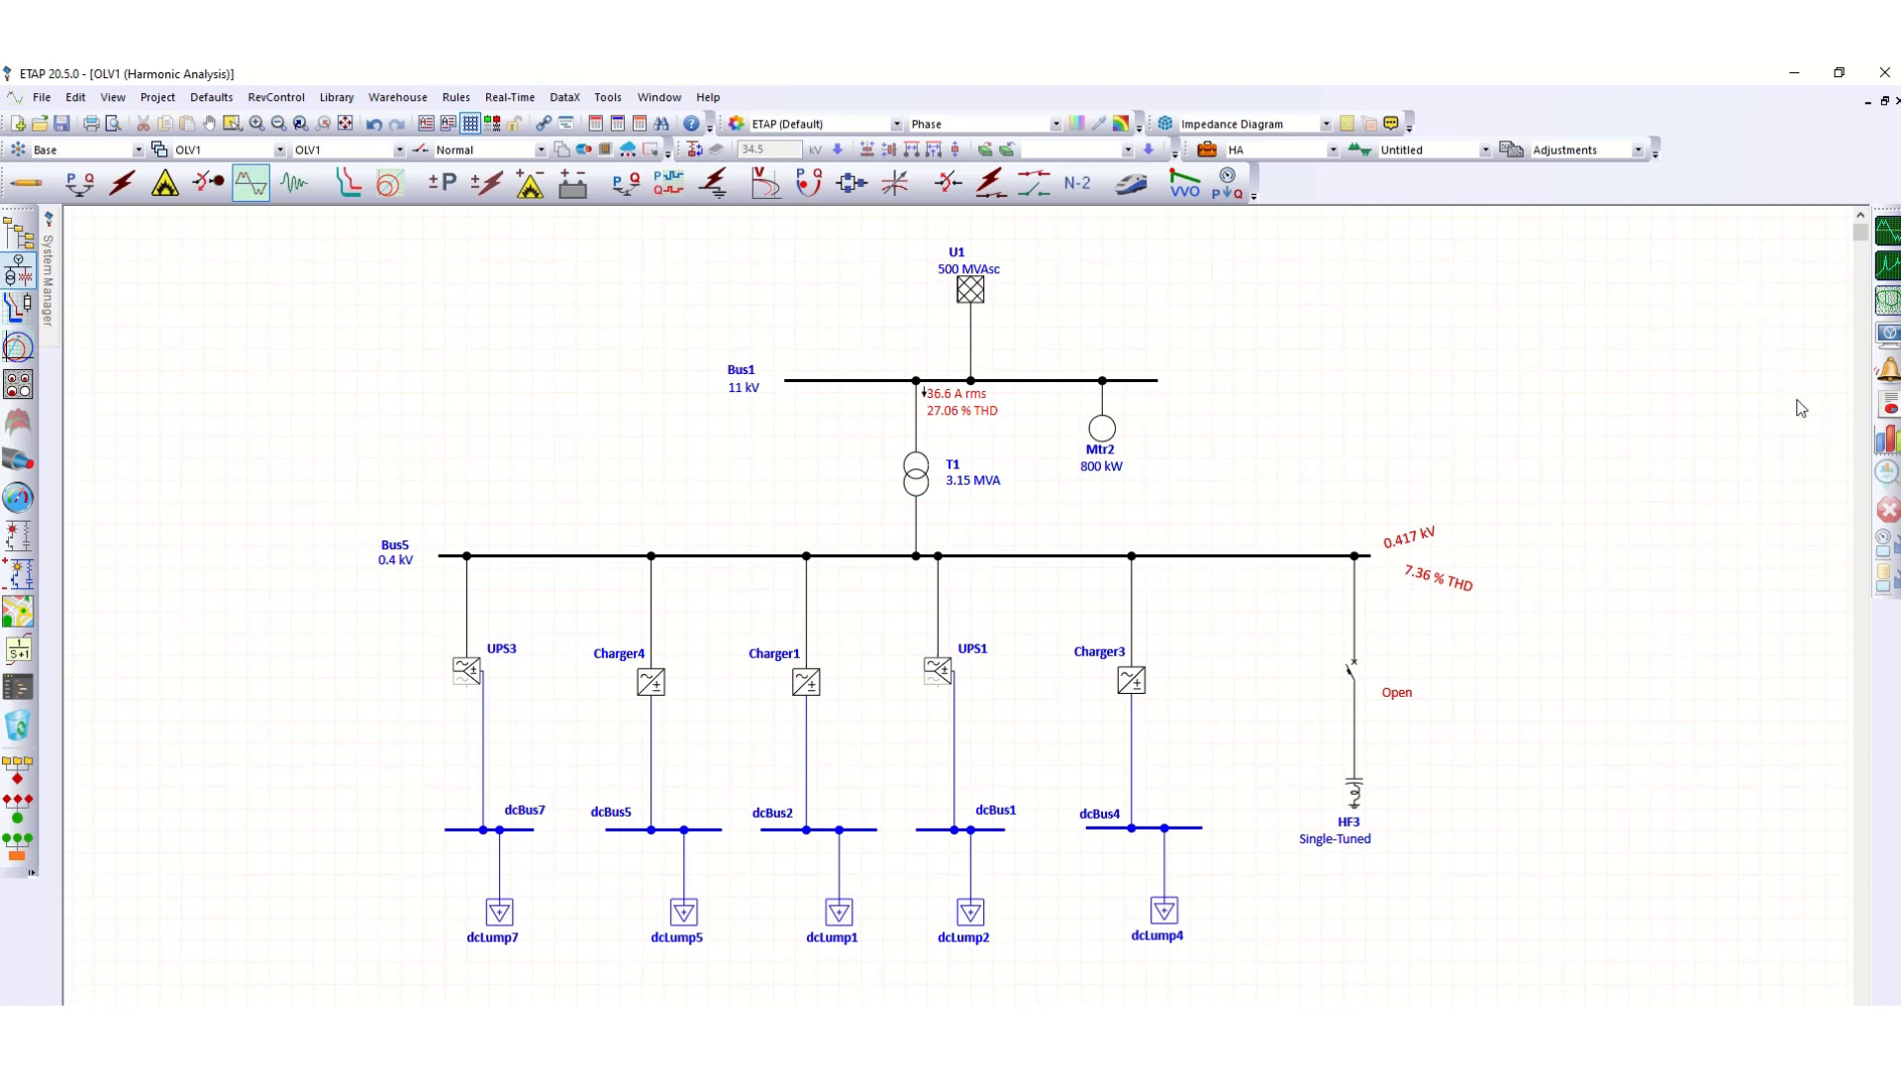
Generate Bus5 waveform and order-based spectrum plots, then close the plot window
left_click(1886, 442)
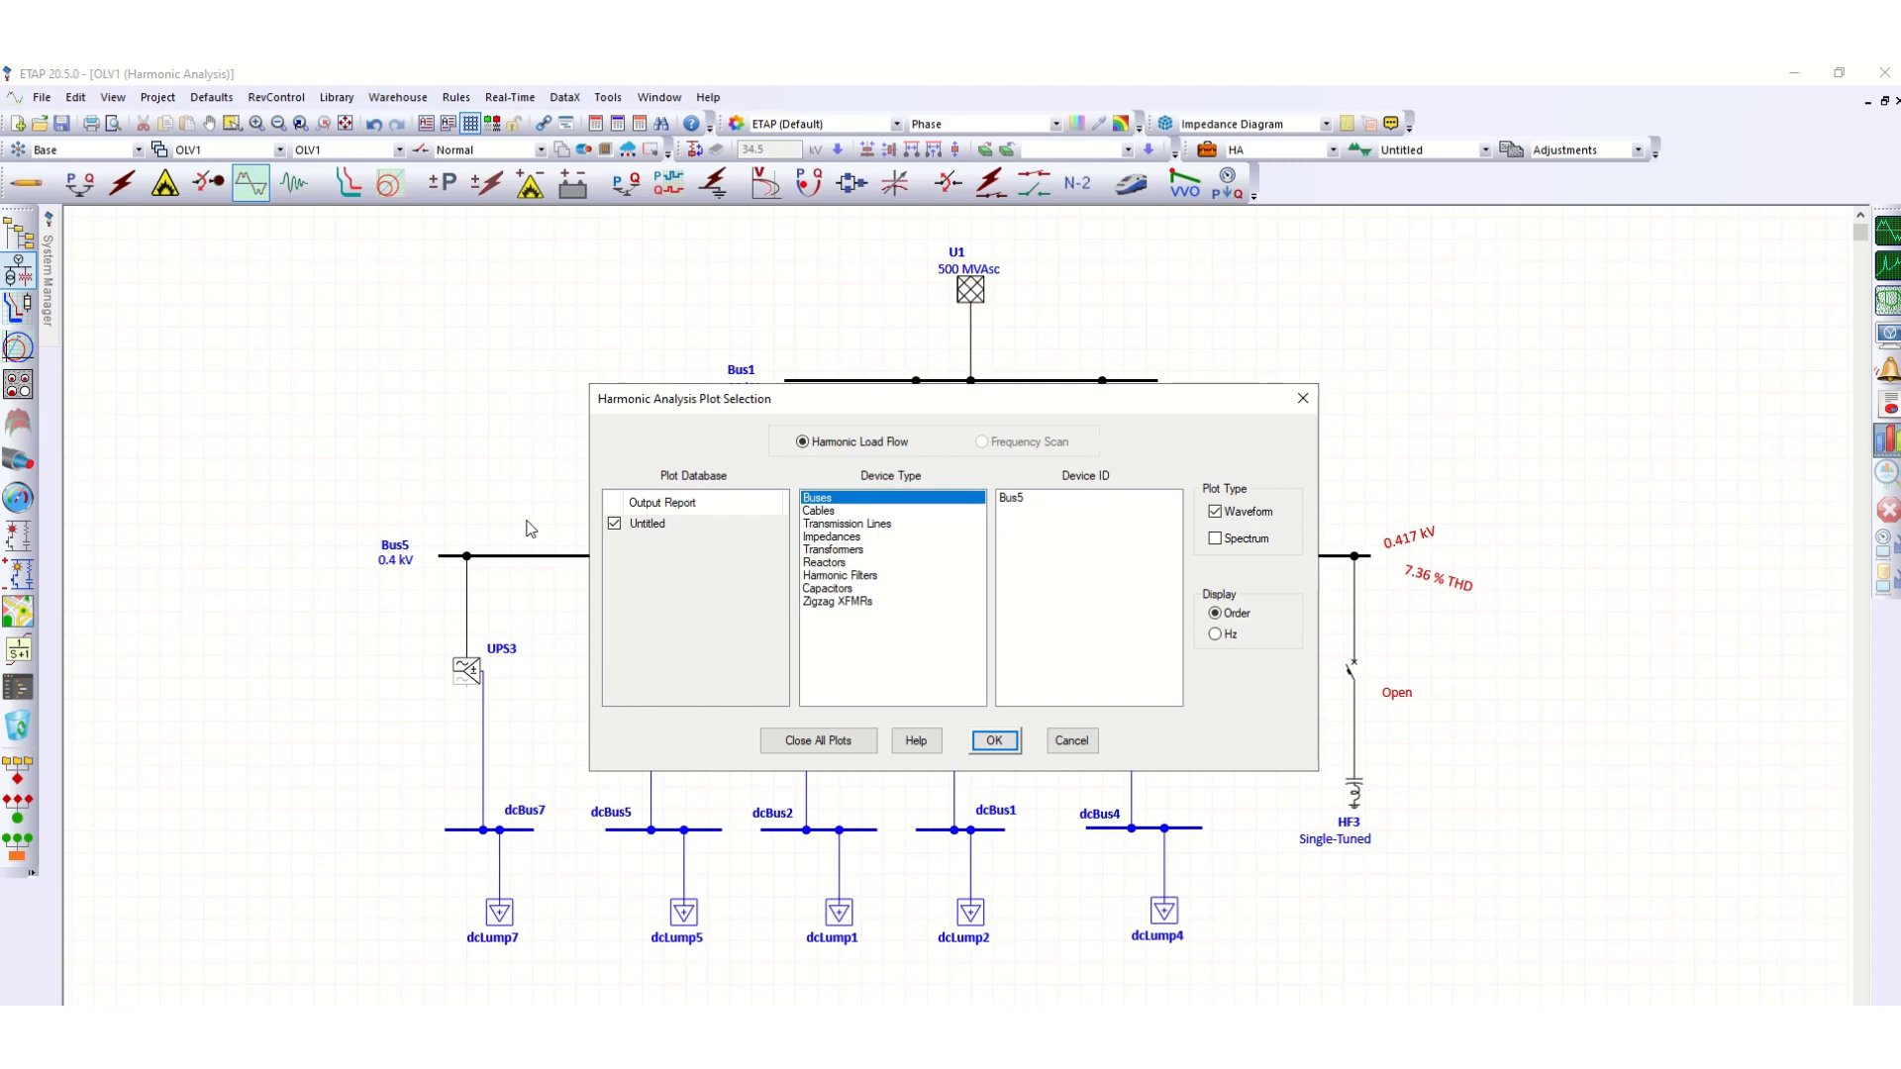
left_click(1040, 500)
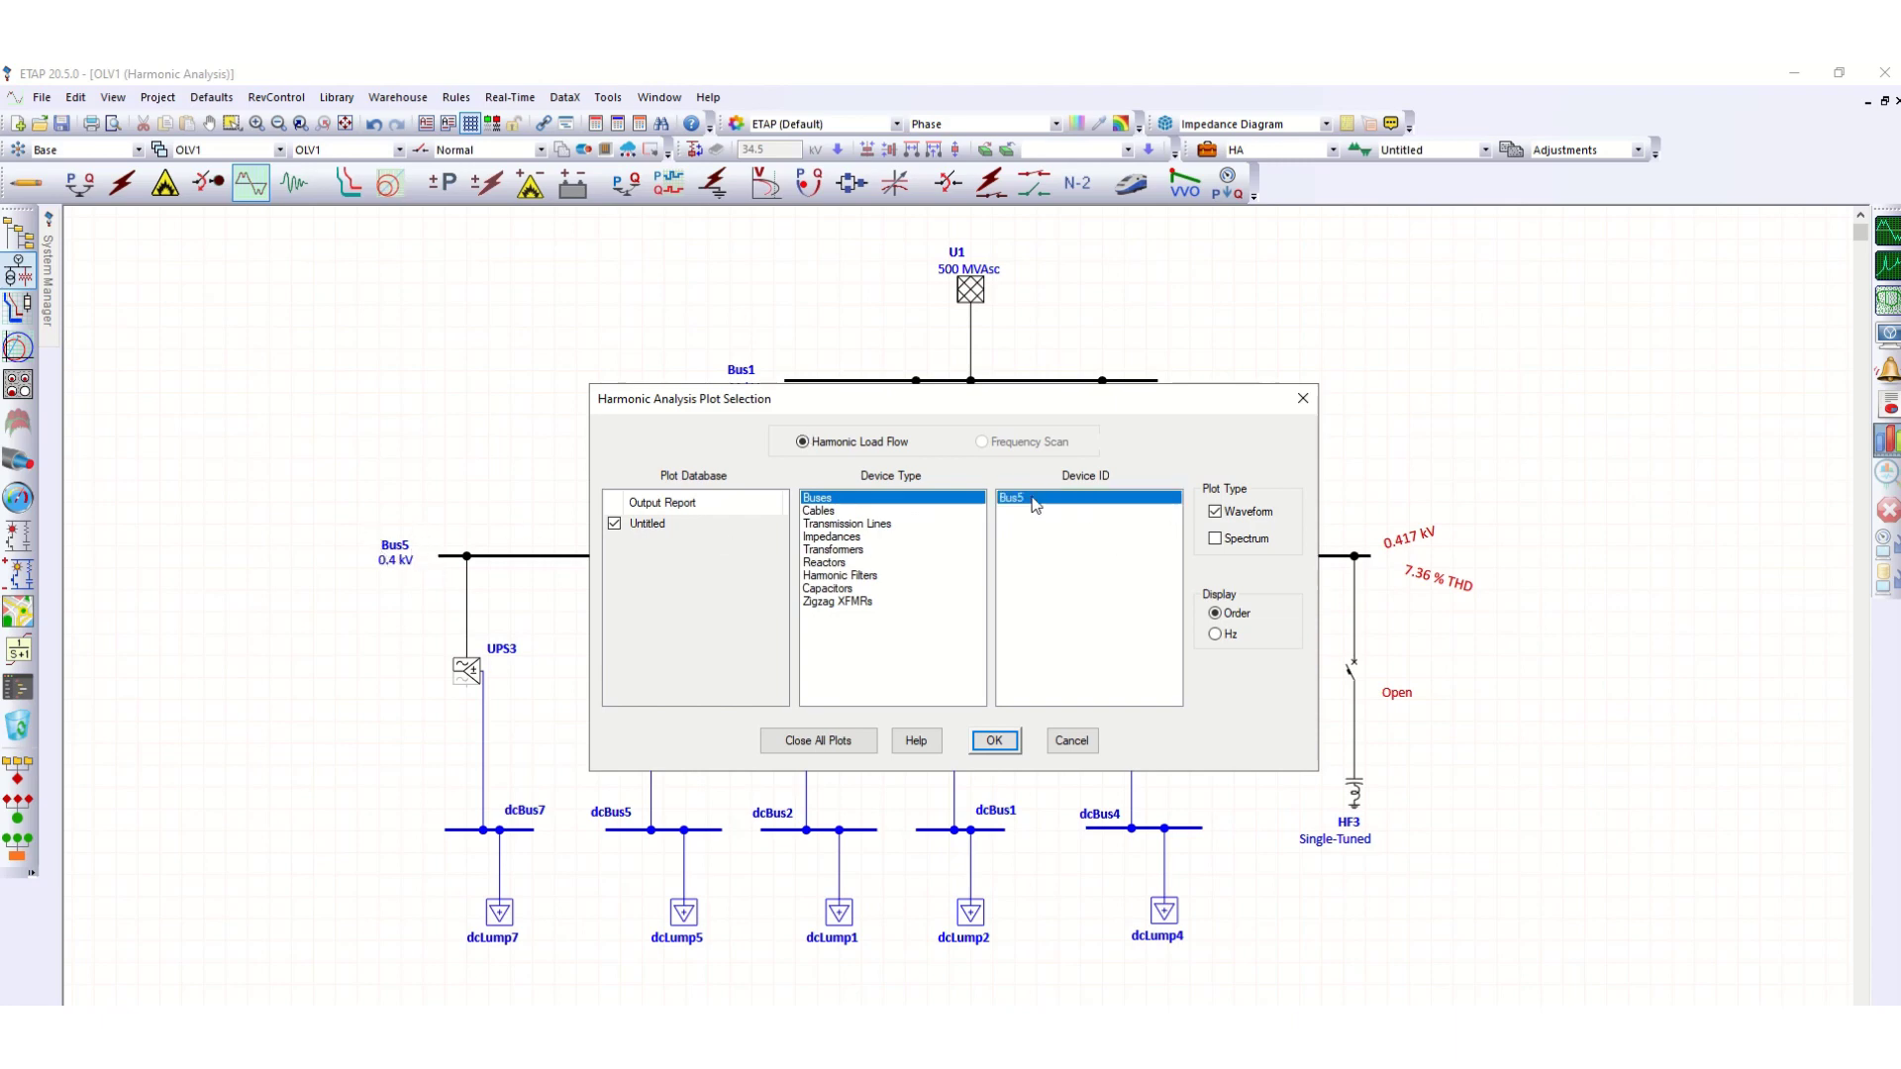
left_click(1214, 538)
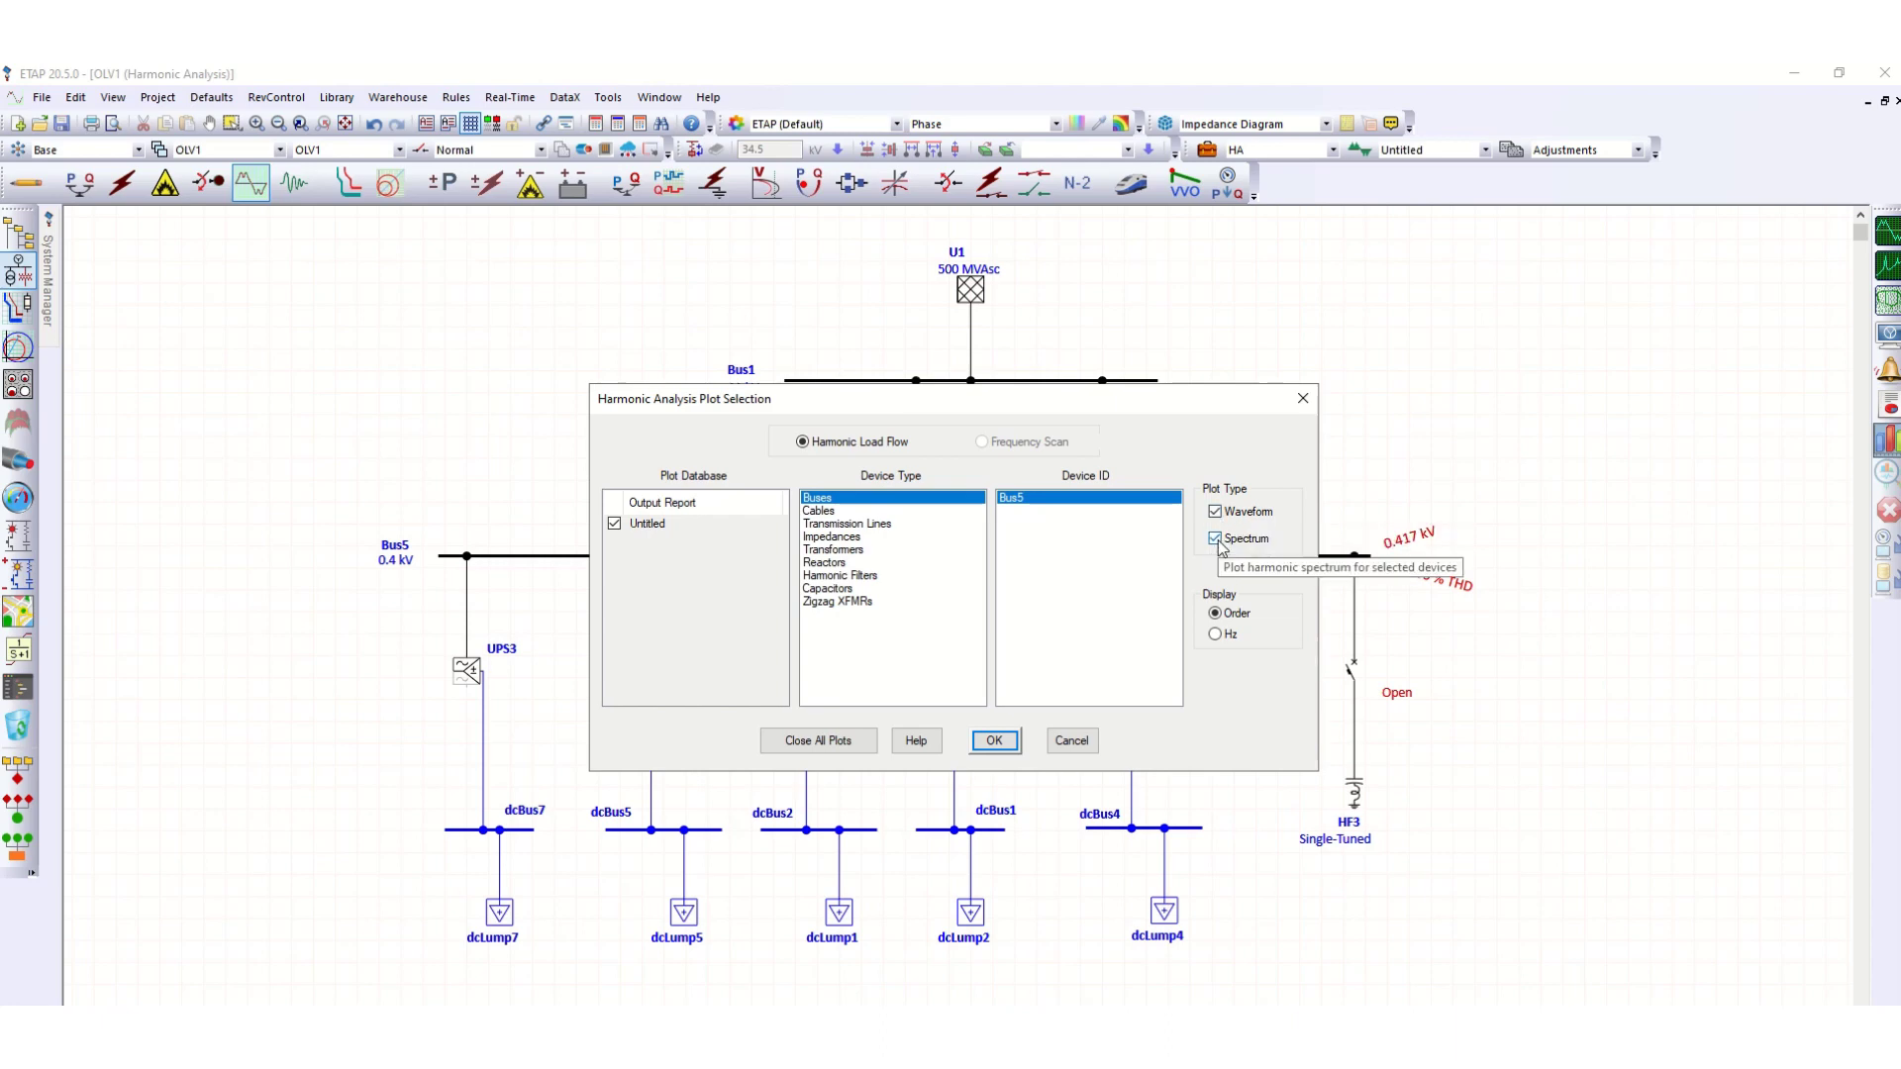
left_click(1228, 616)
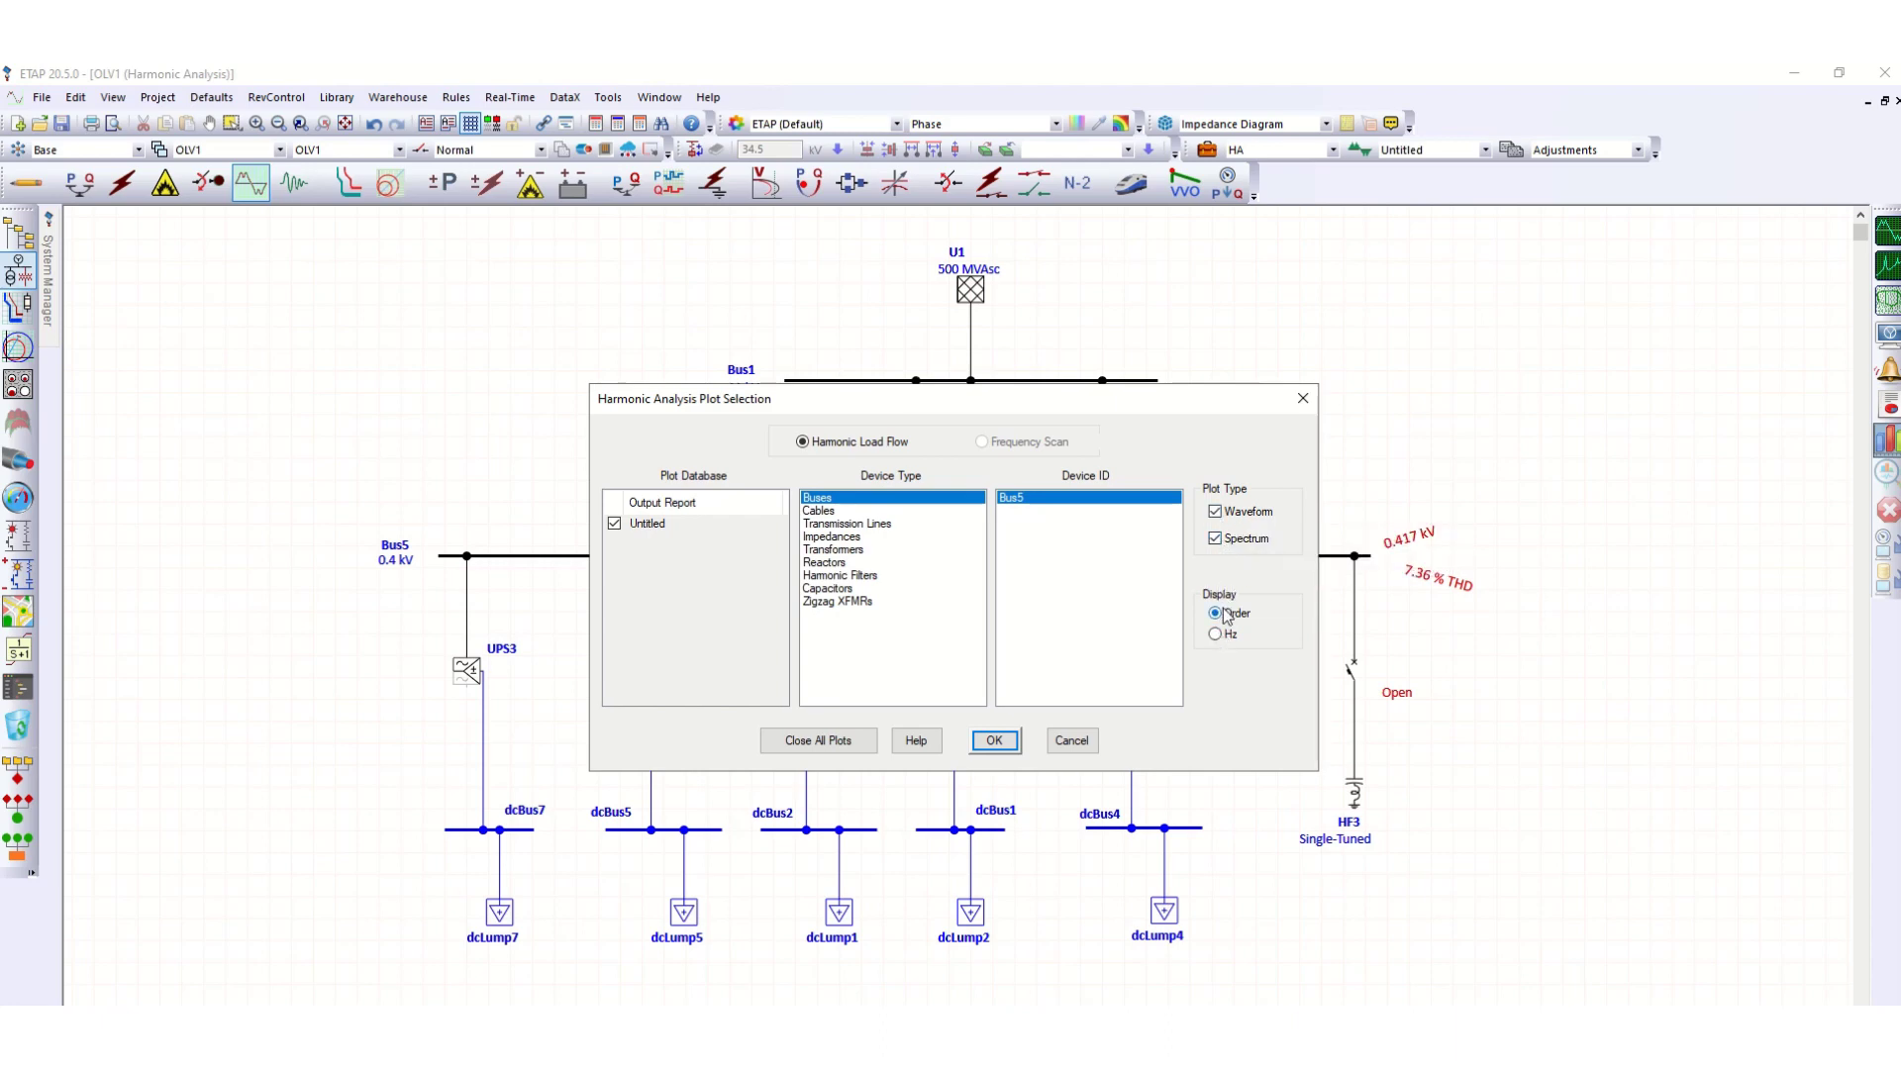
left_click(995, 742)
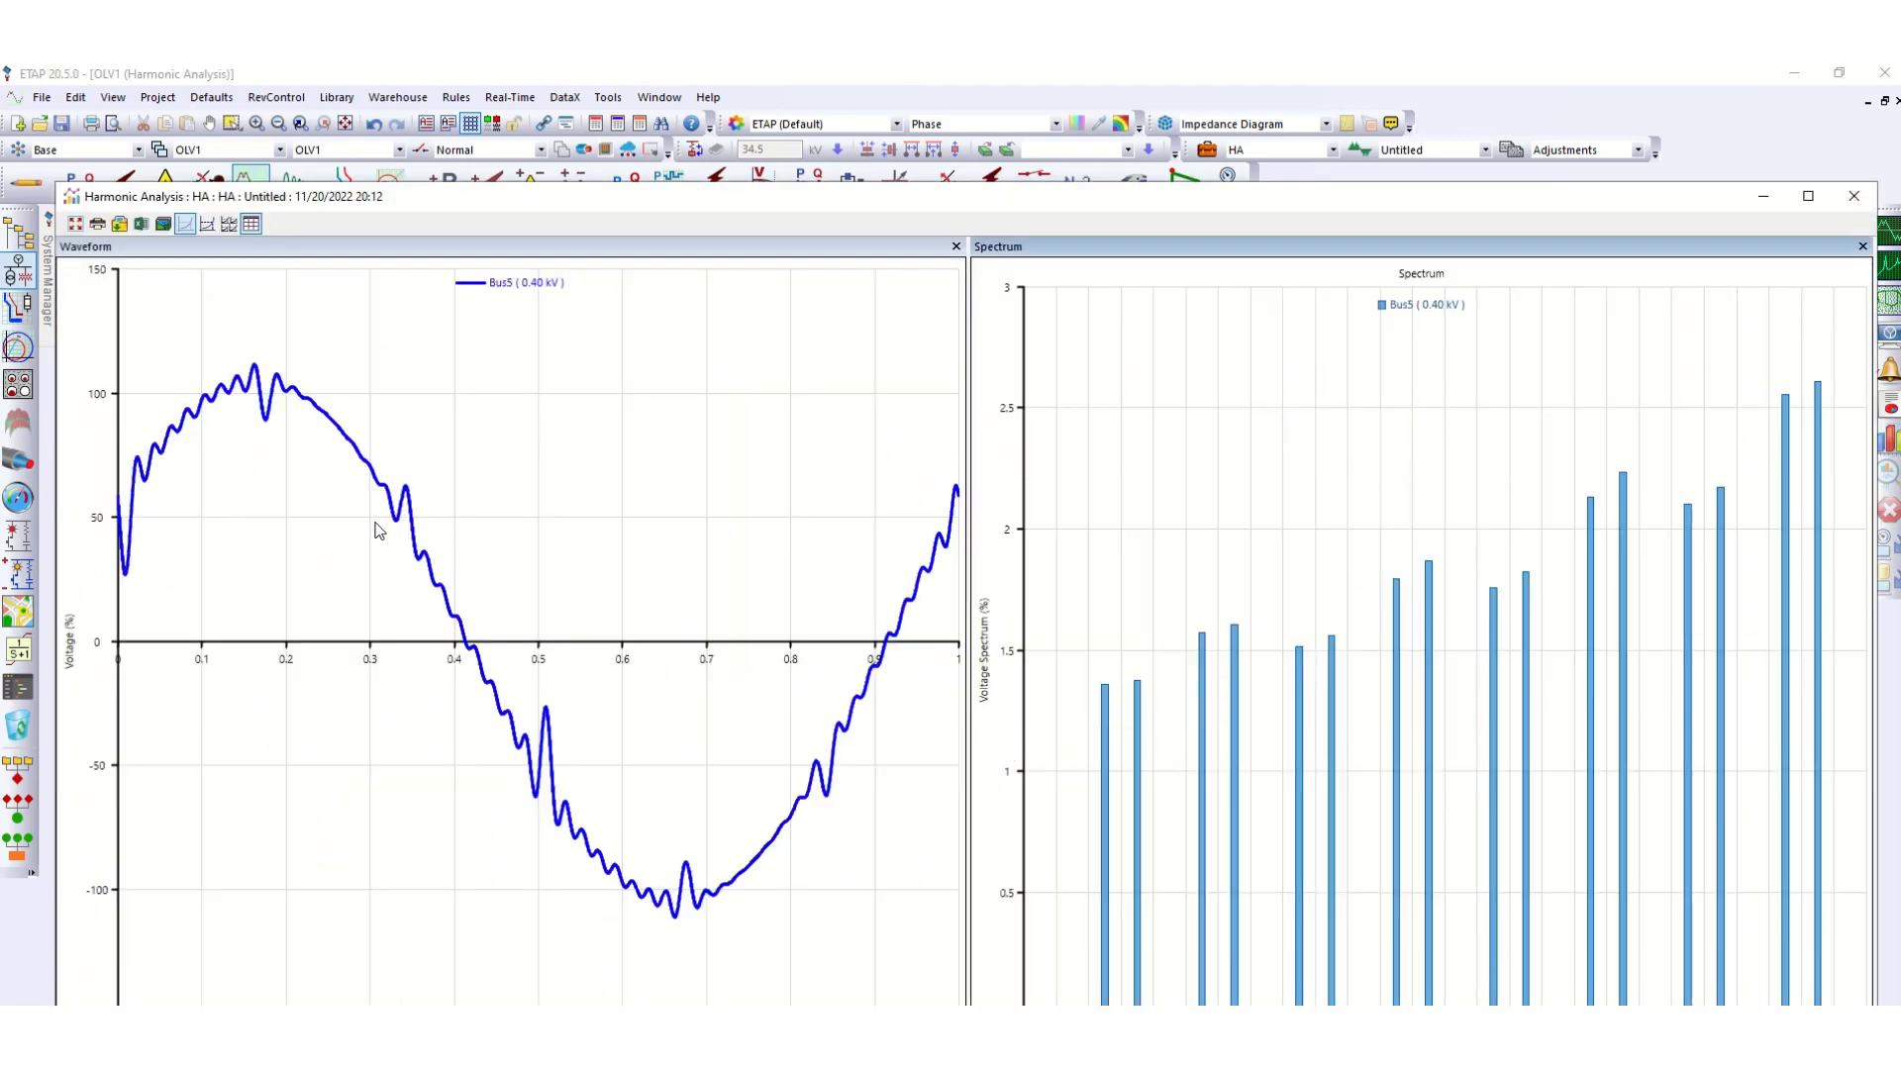
mouse_move(123, 524)
left_click(1854, 199)
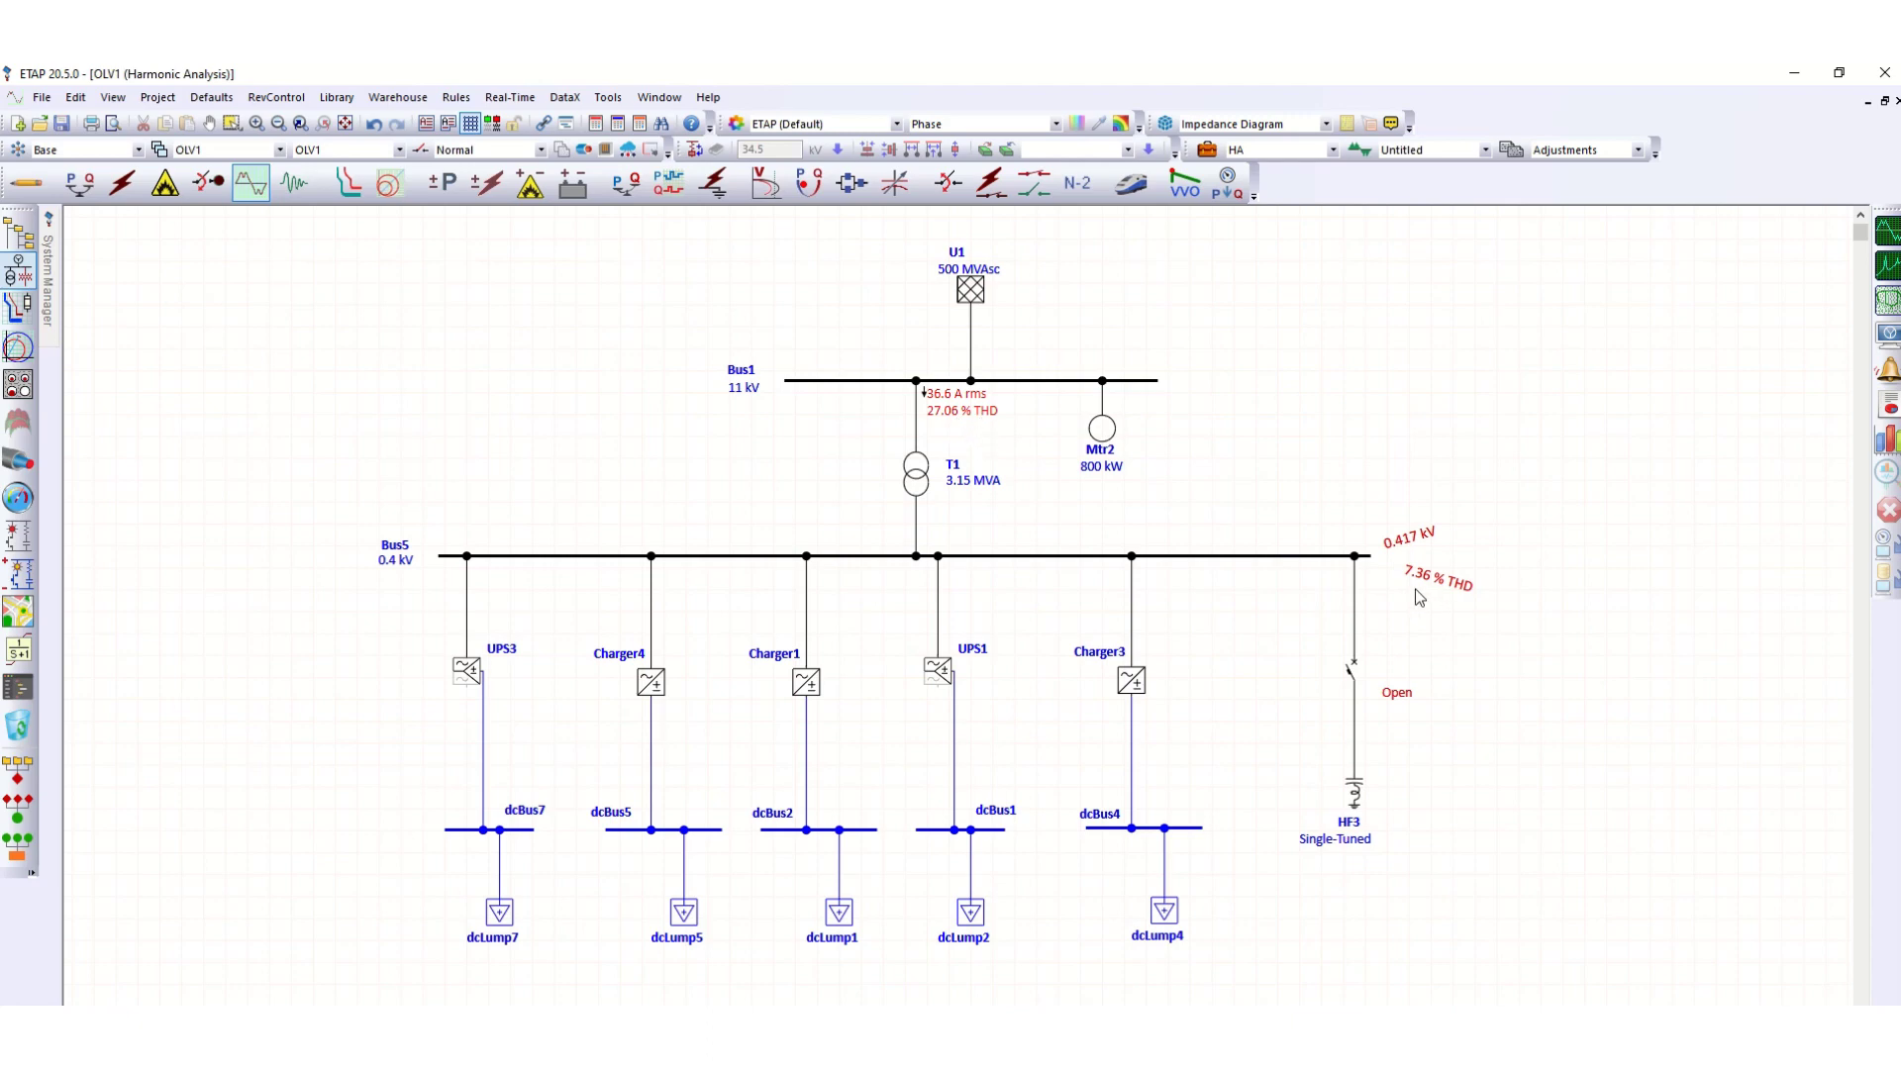
Switch breaker CB3's configuration status to Close, bringing filter HF3 onto Bus5
double_click(1352, 679)
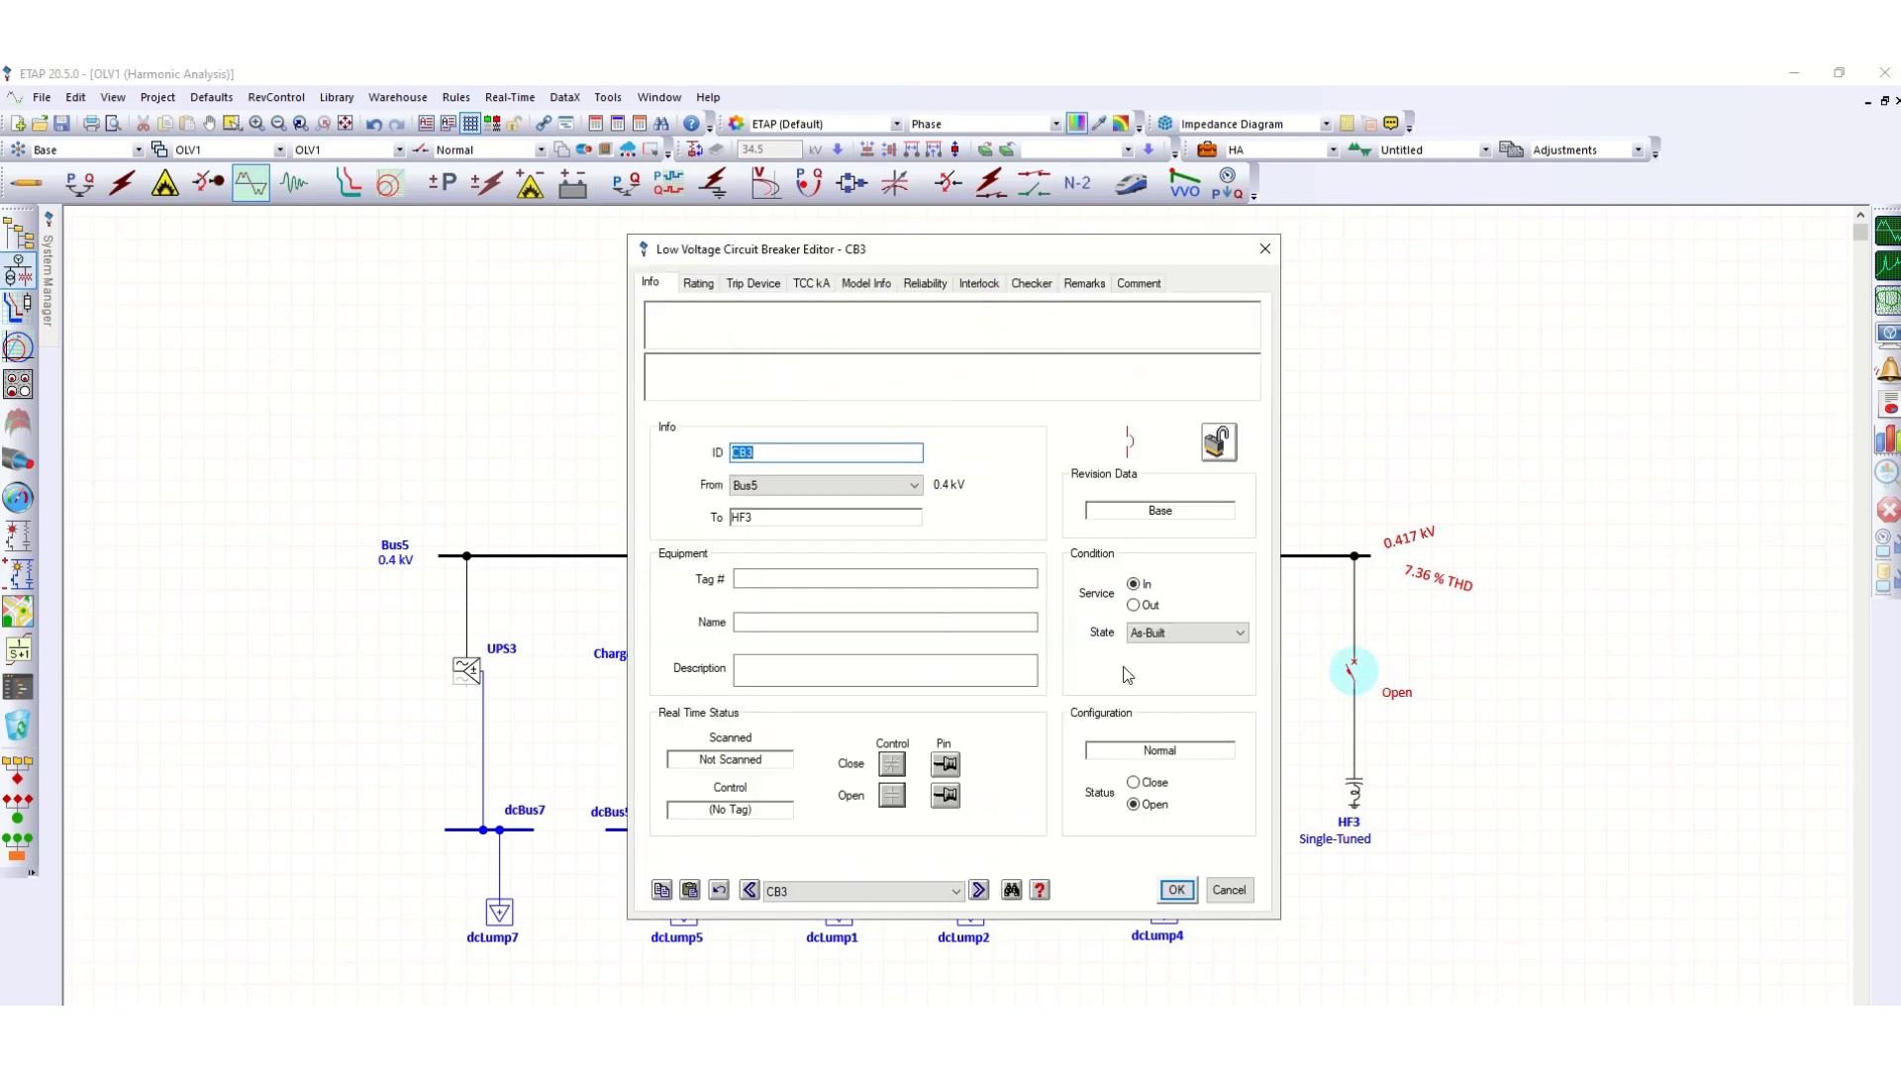
left_click(1155, 784)
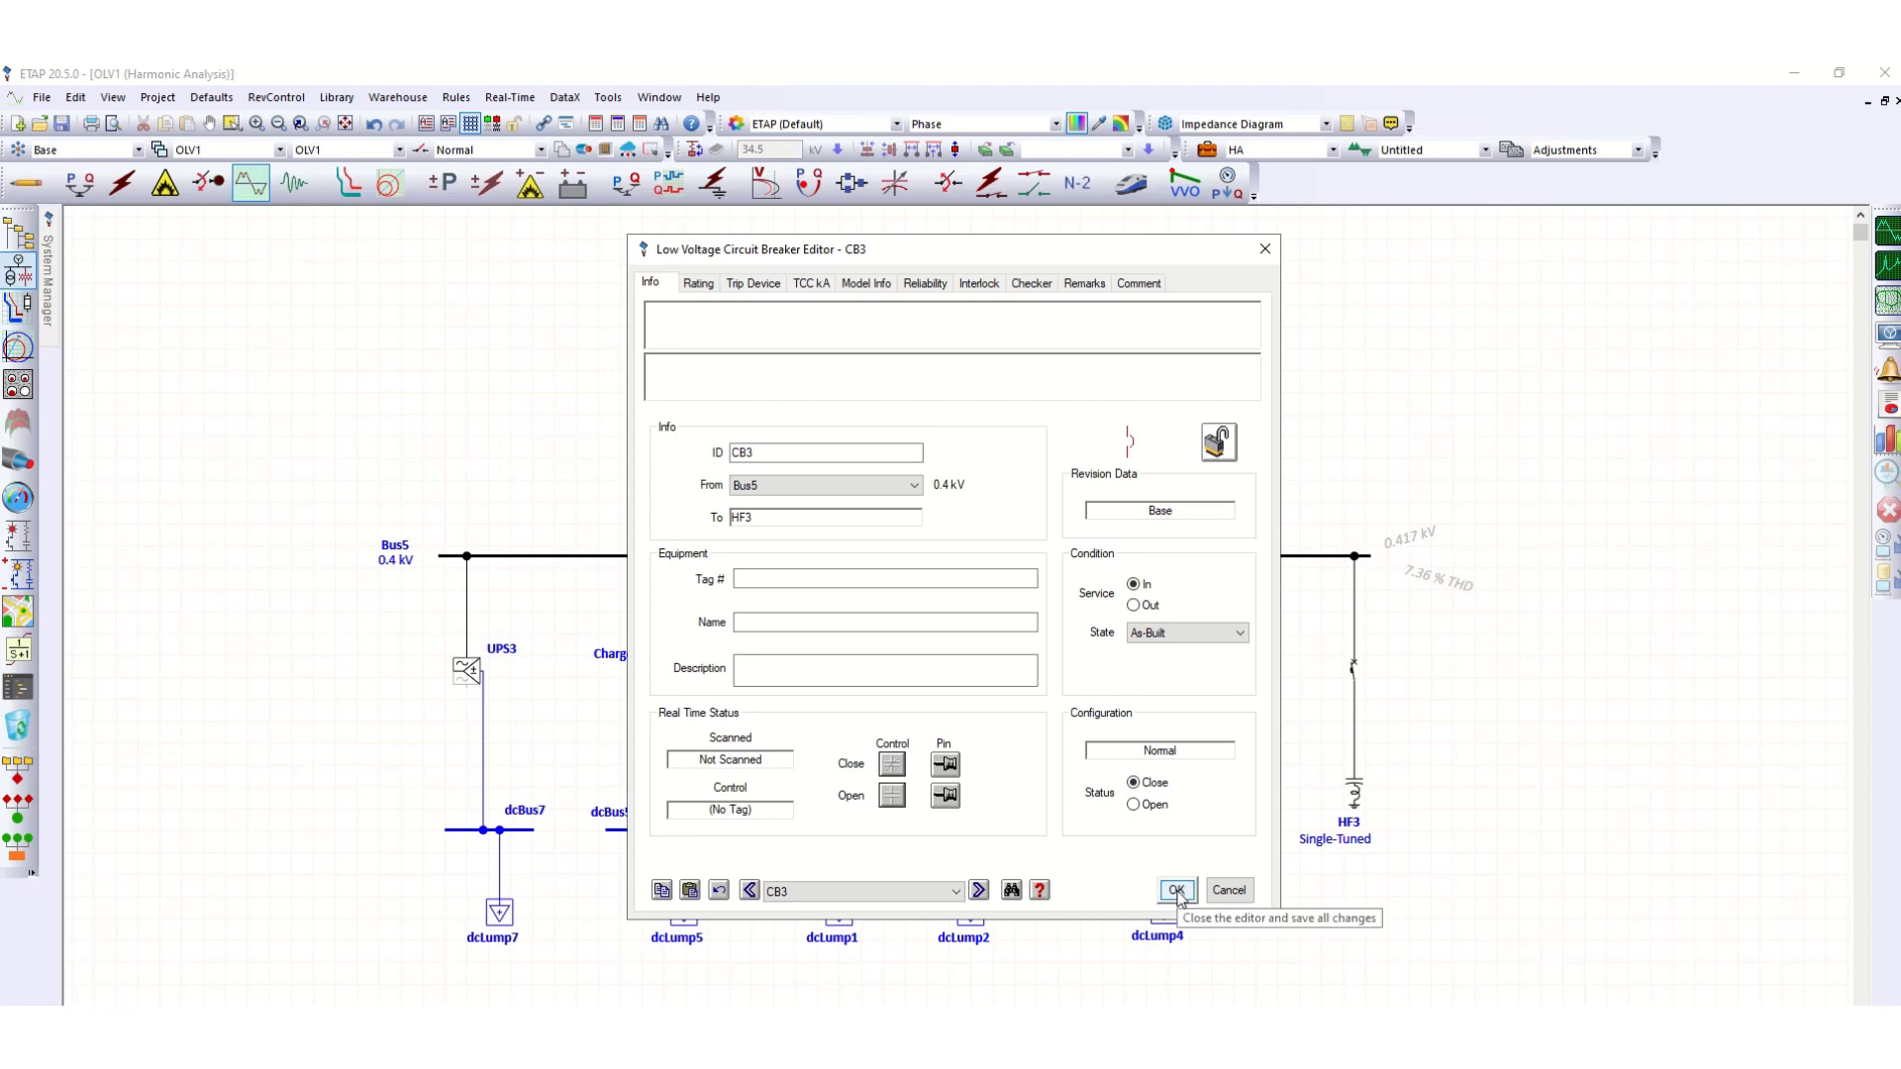
left_click(1177, 890)
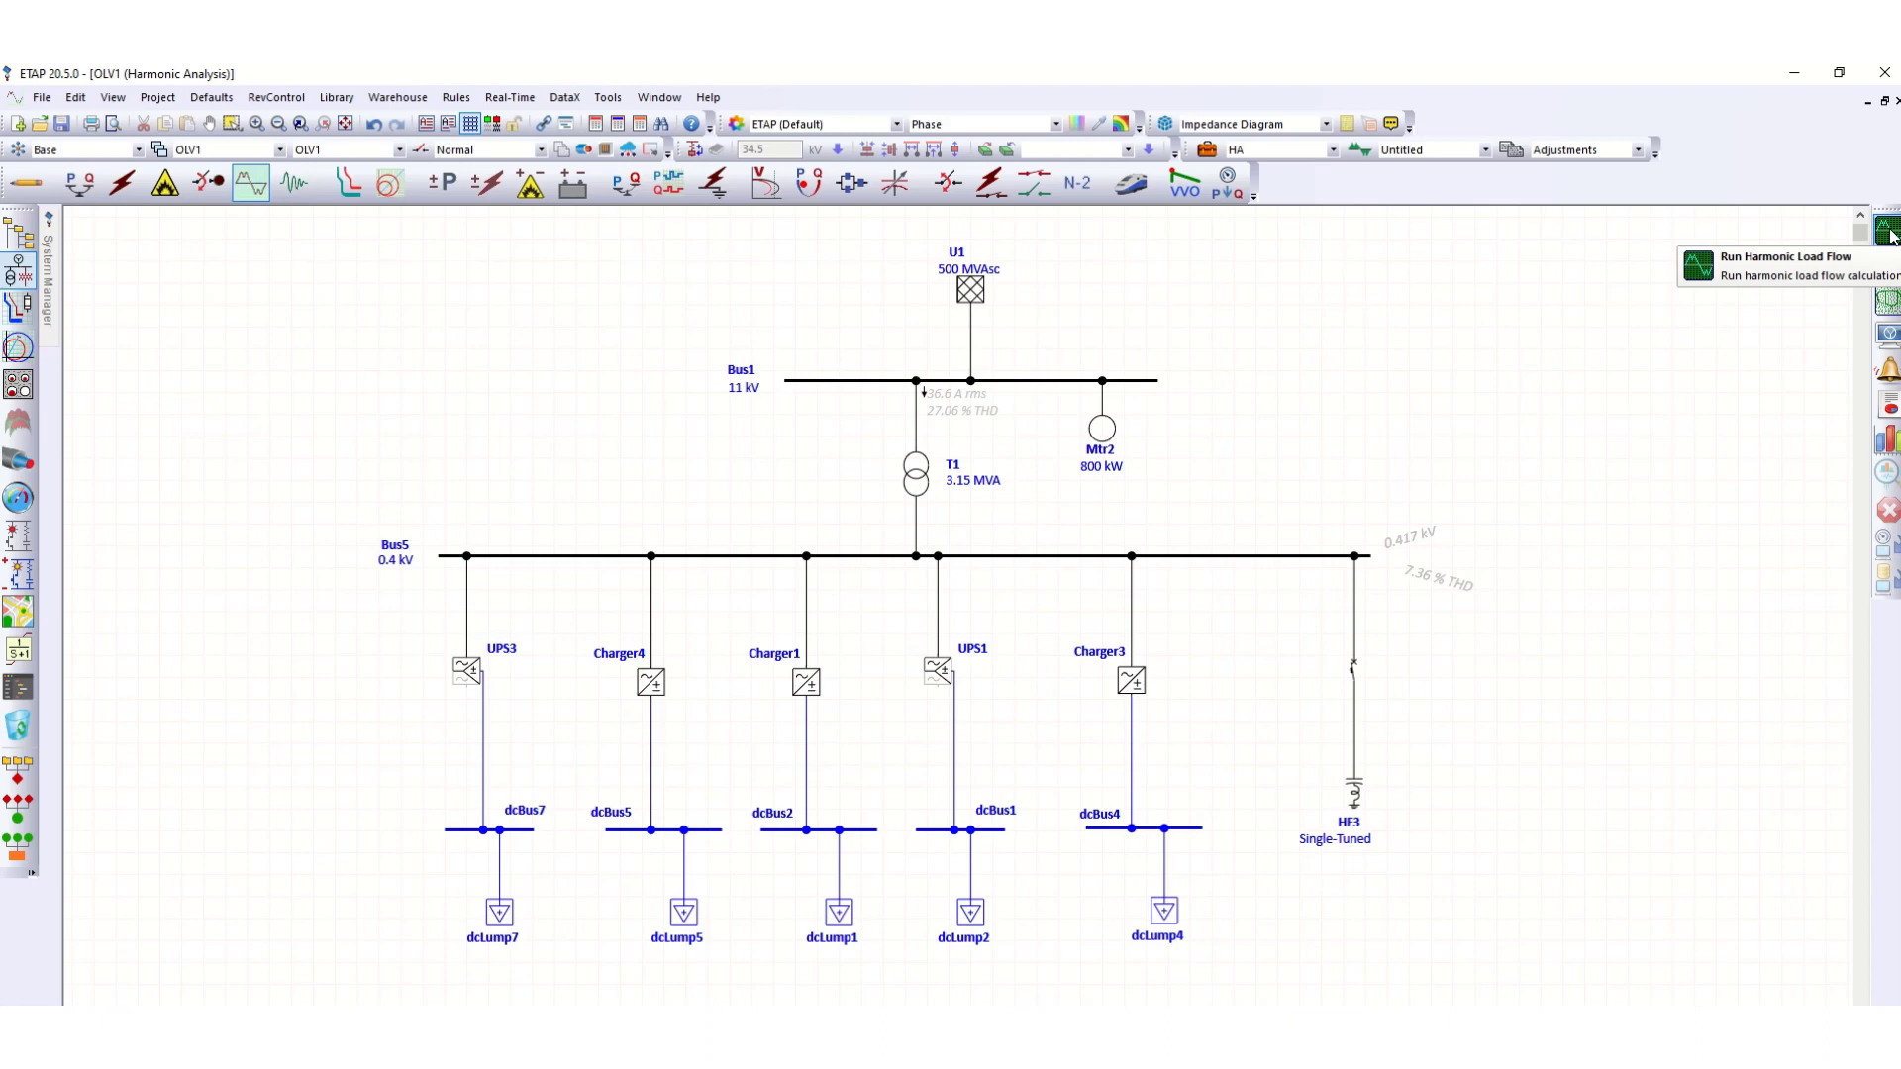
Rerun harmonic load flow and dismiss the order slider and alert view, giving Bus5 6.7% THD
left_click(1889, 232)
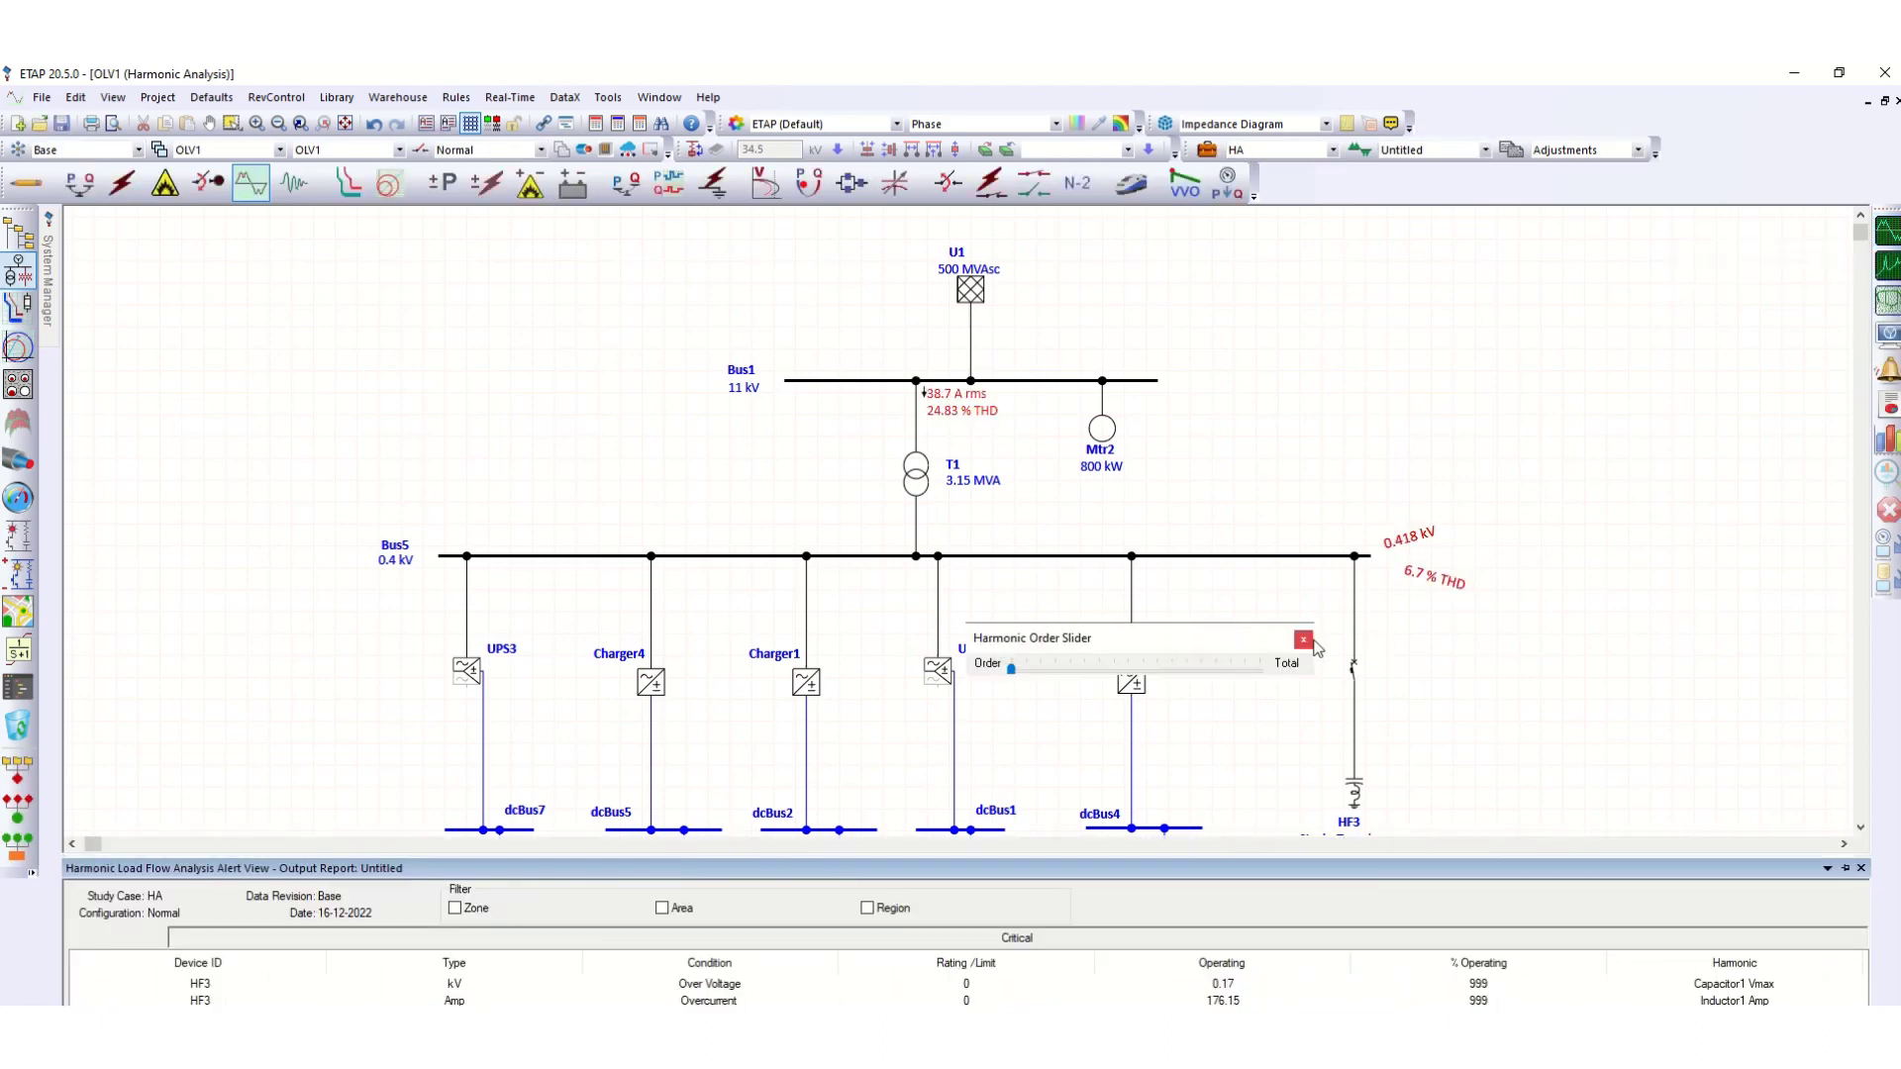
left_click(1303, 642)
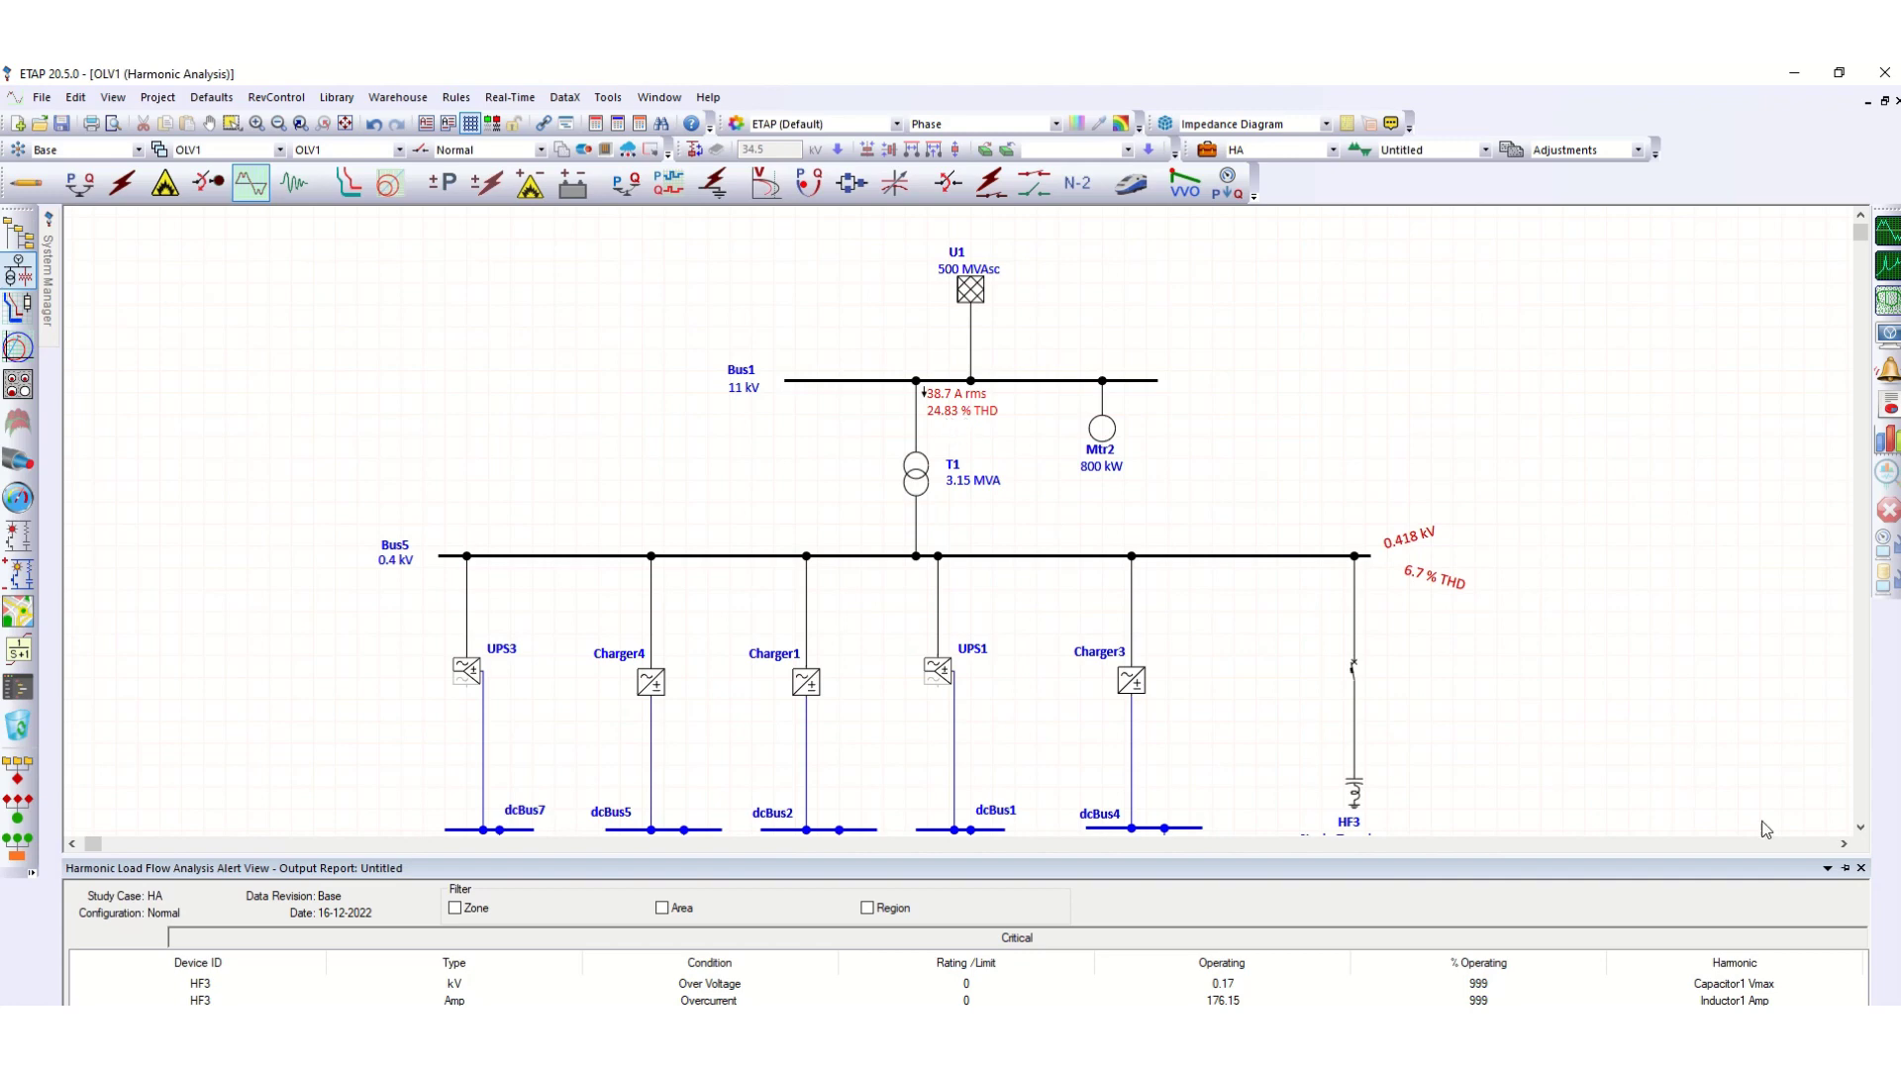
left_click(1861, 868)
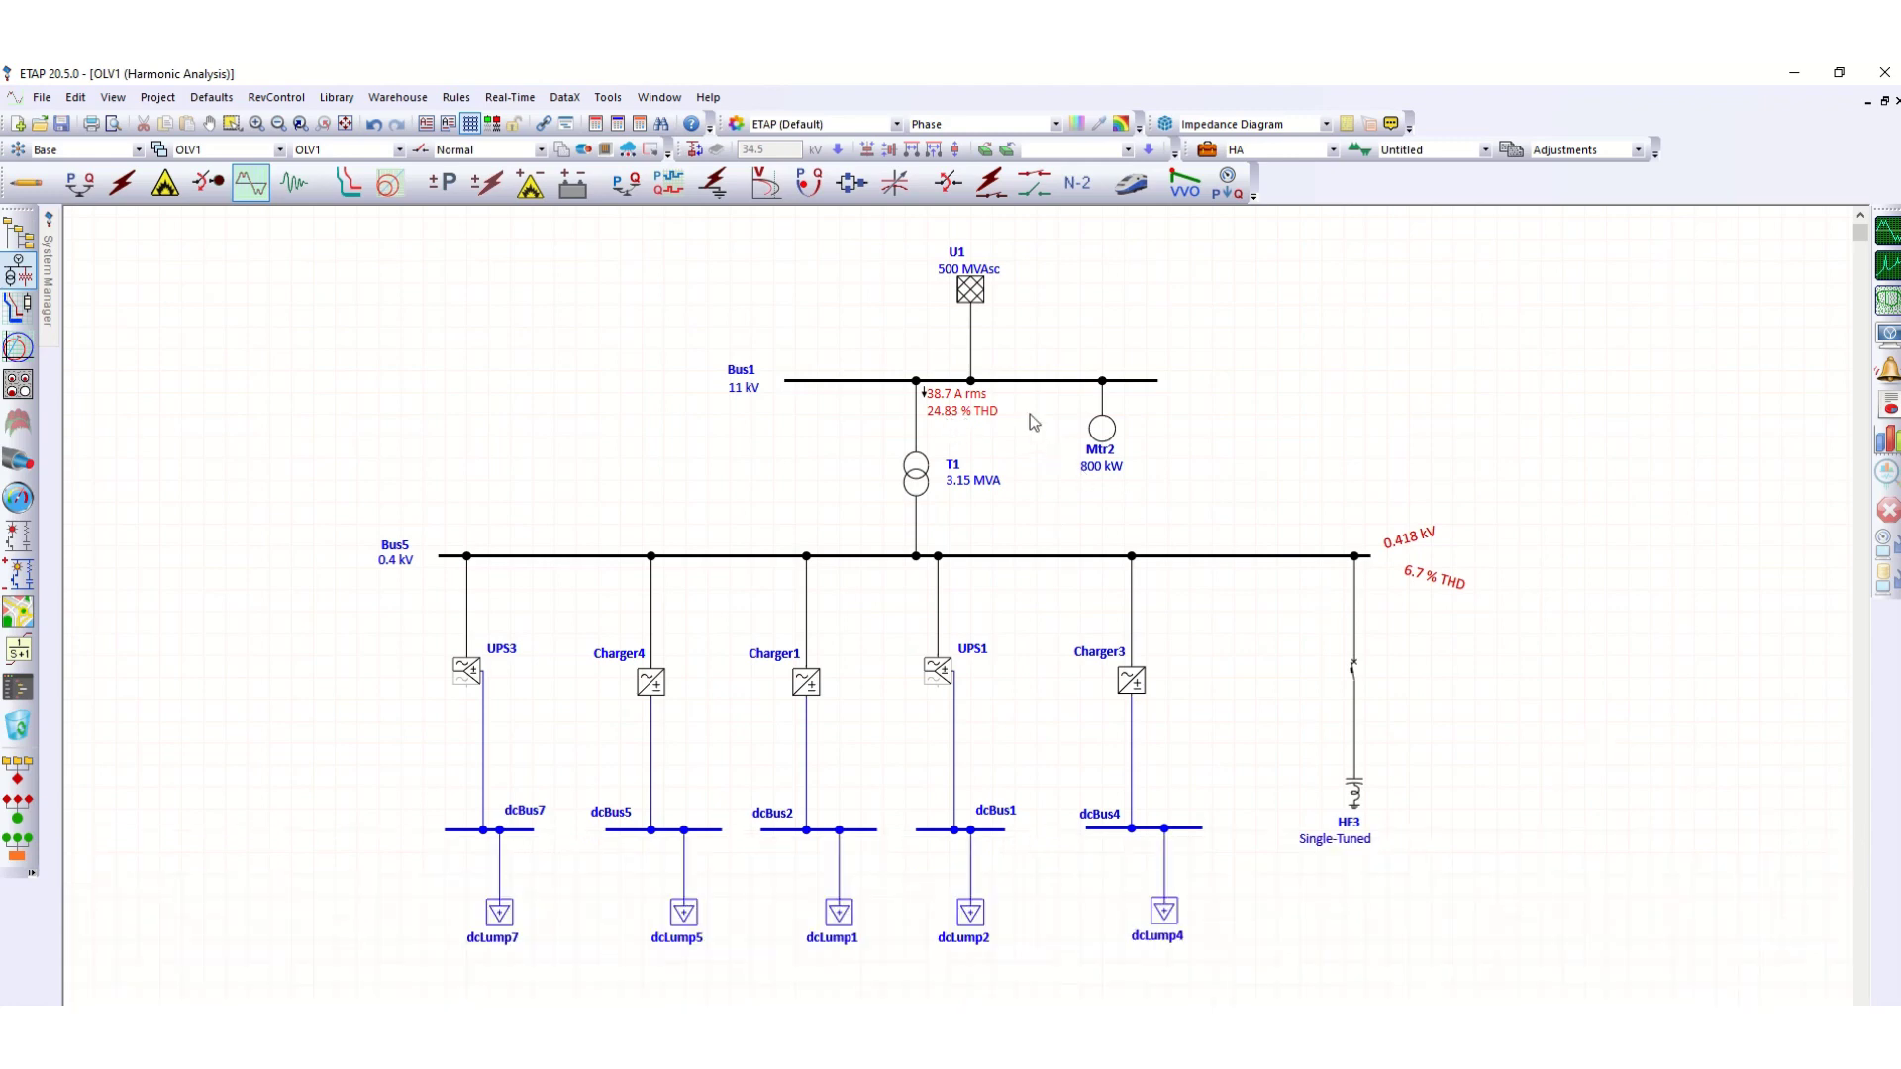
Plot Bus5's voltage waveform and harmonic spectrum, then close the plots
left_click(1890, 448)
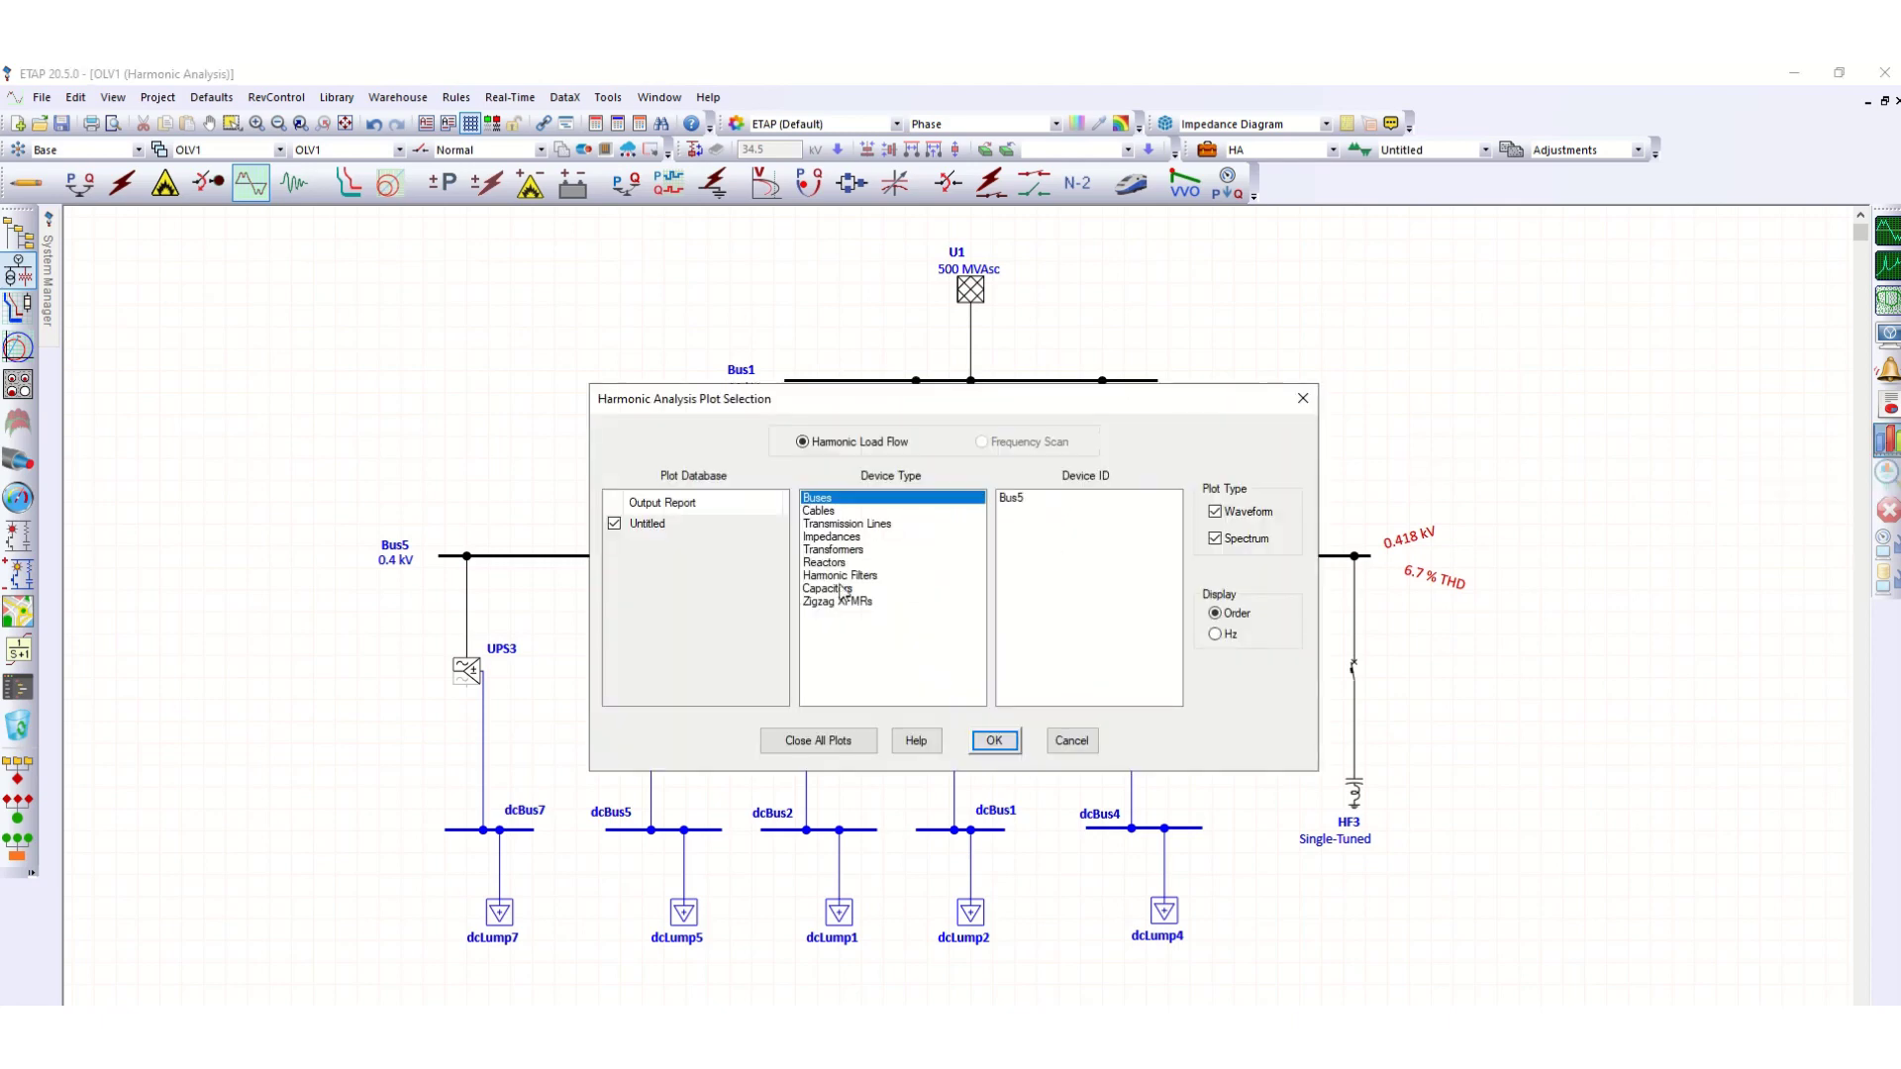
left_click(1029, 500)
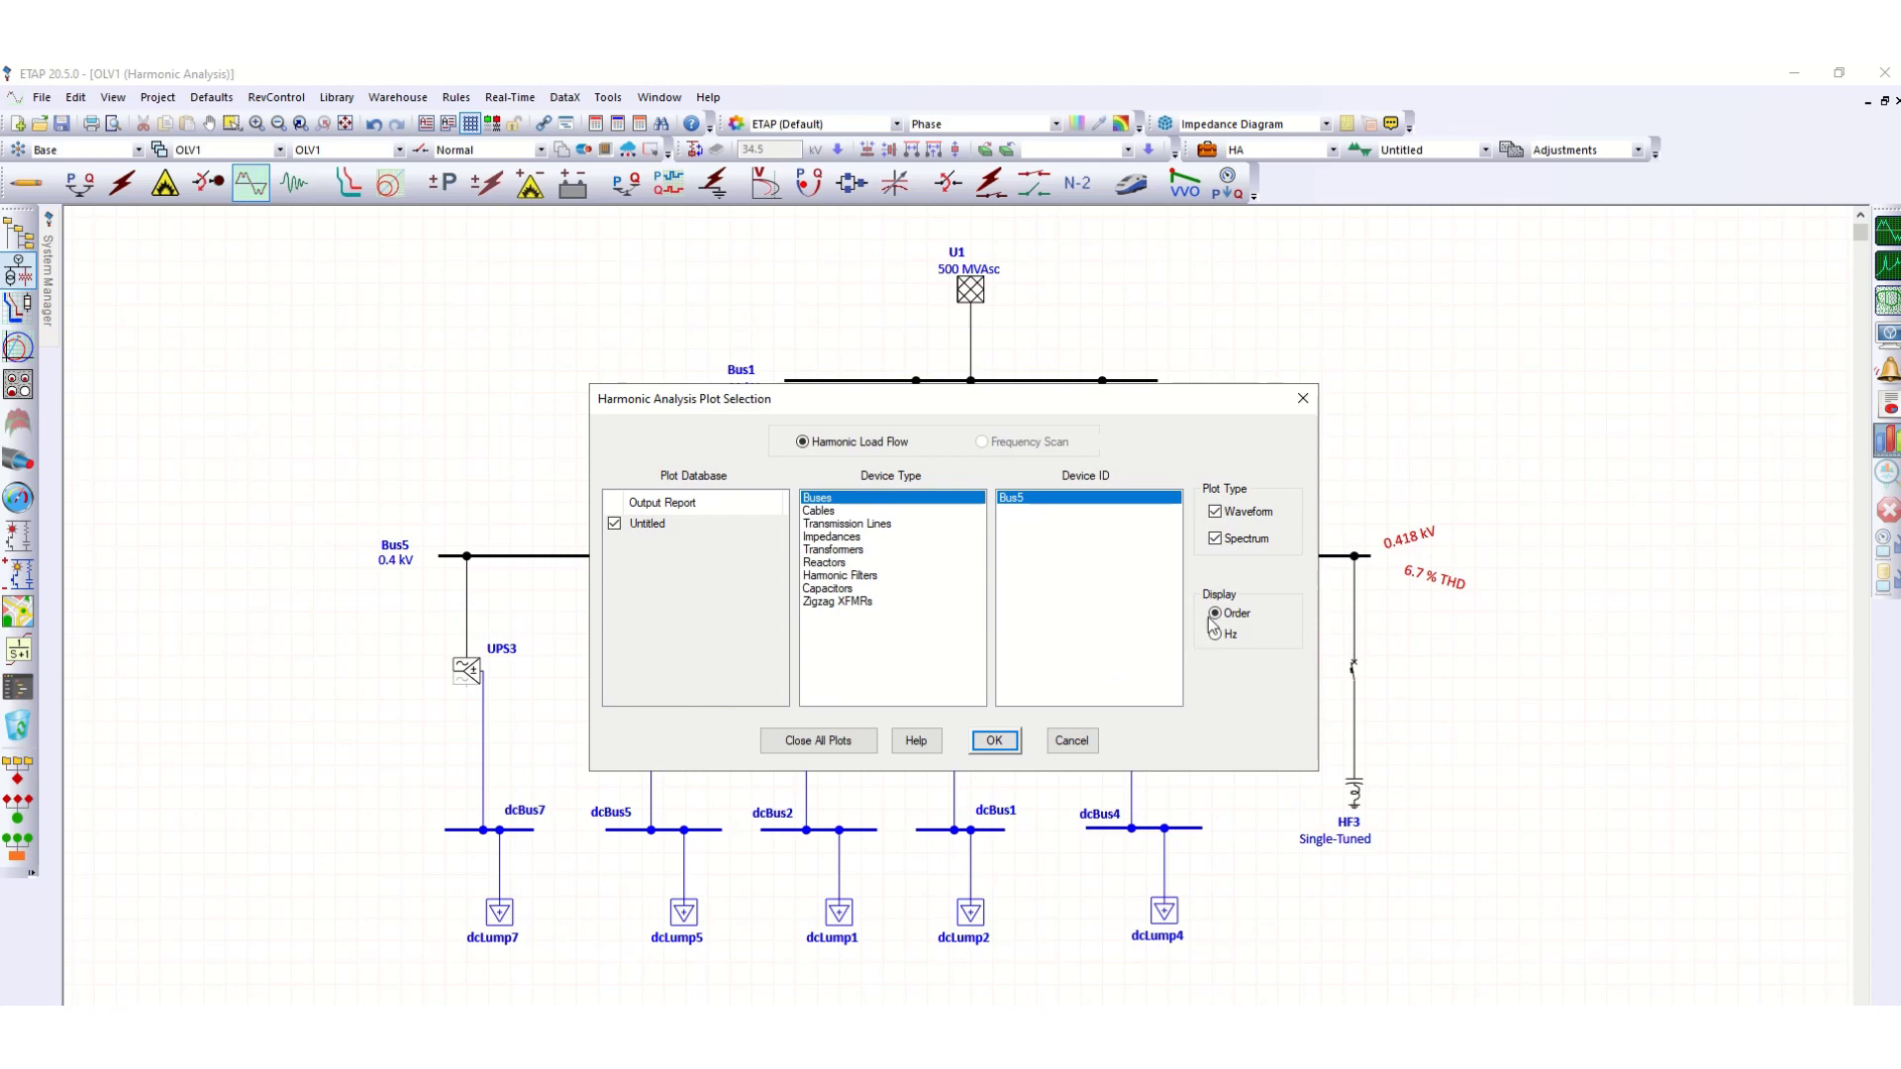
left_click(996, 742)
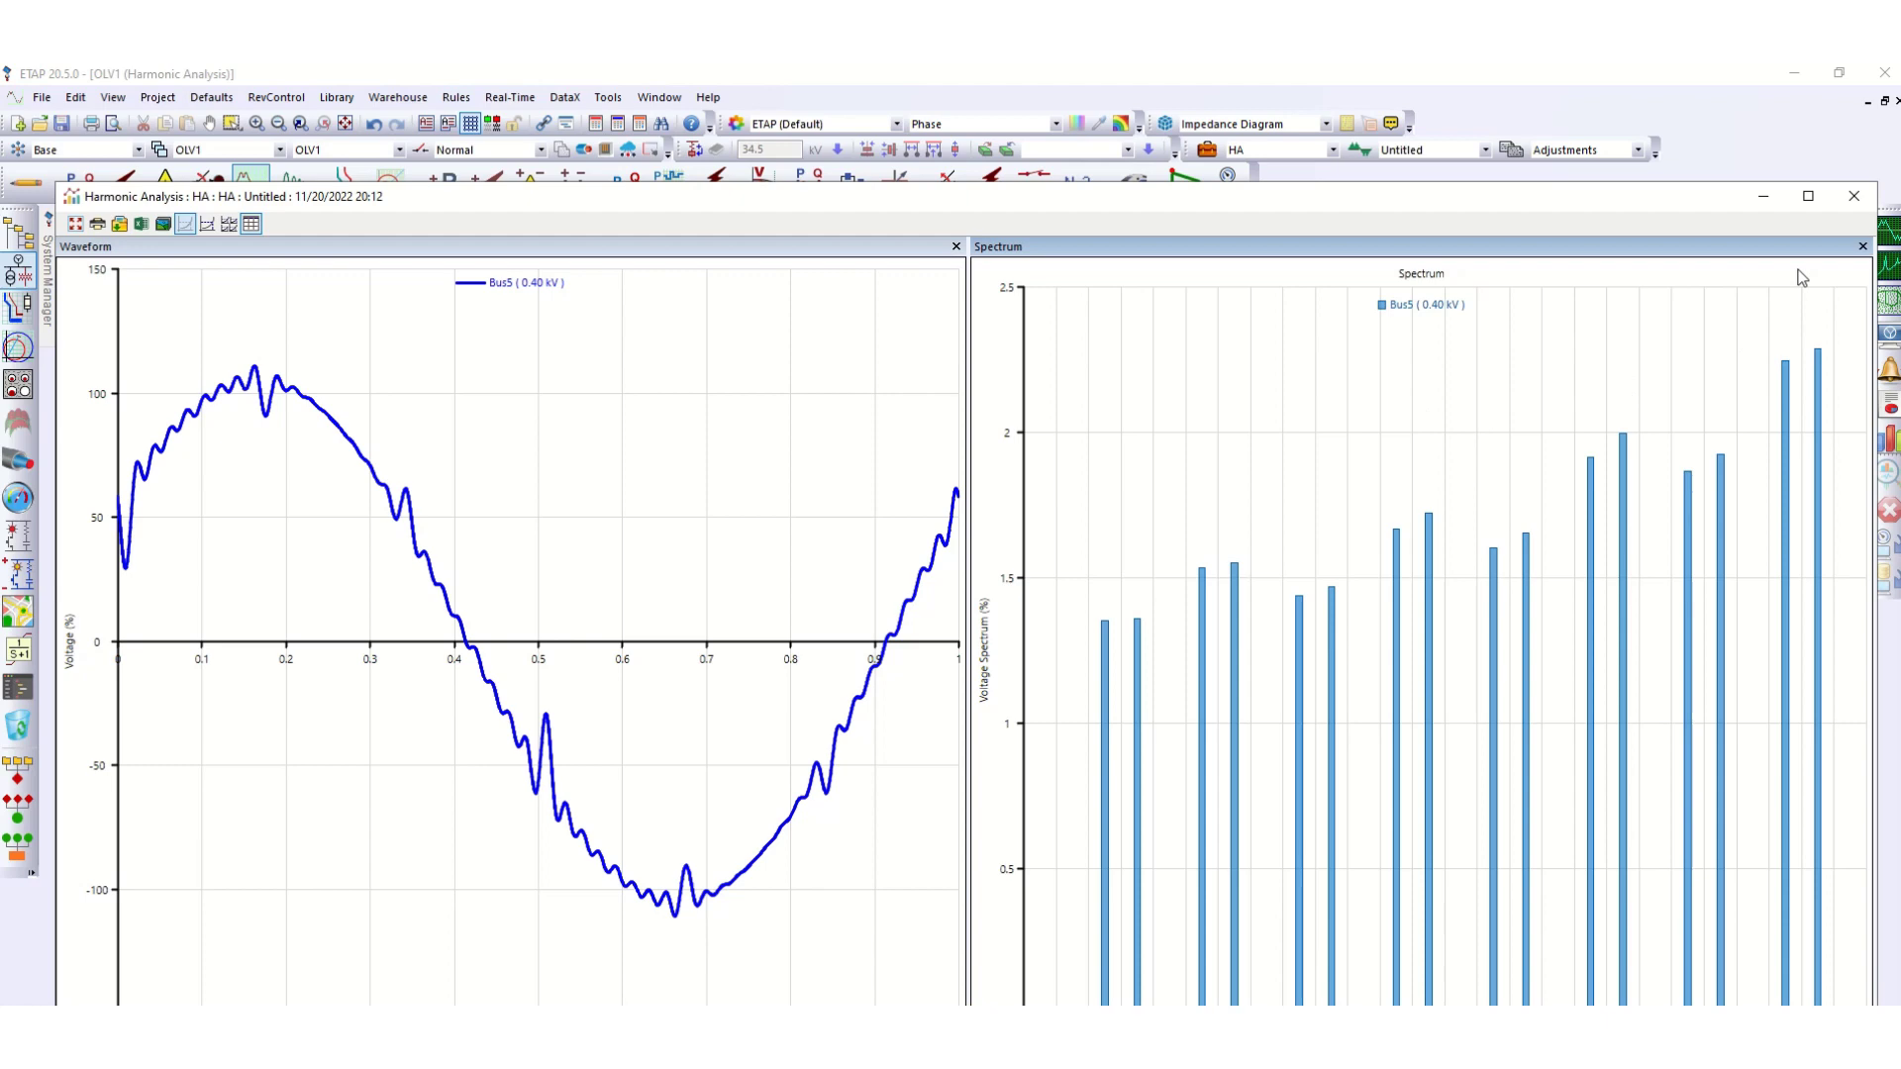
left_click(1852, 201)
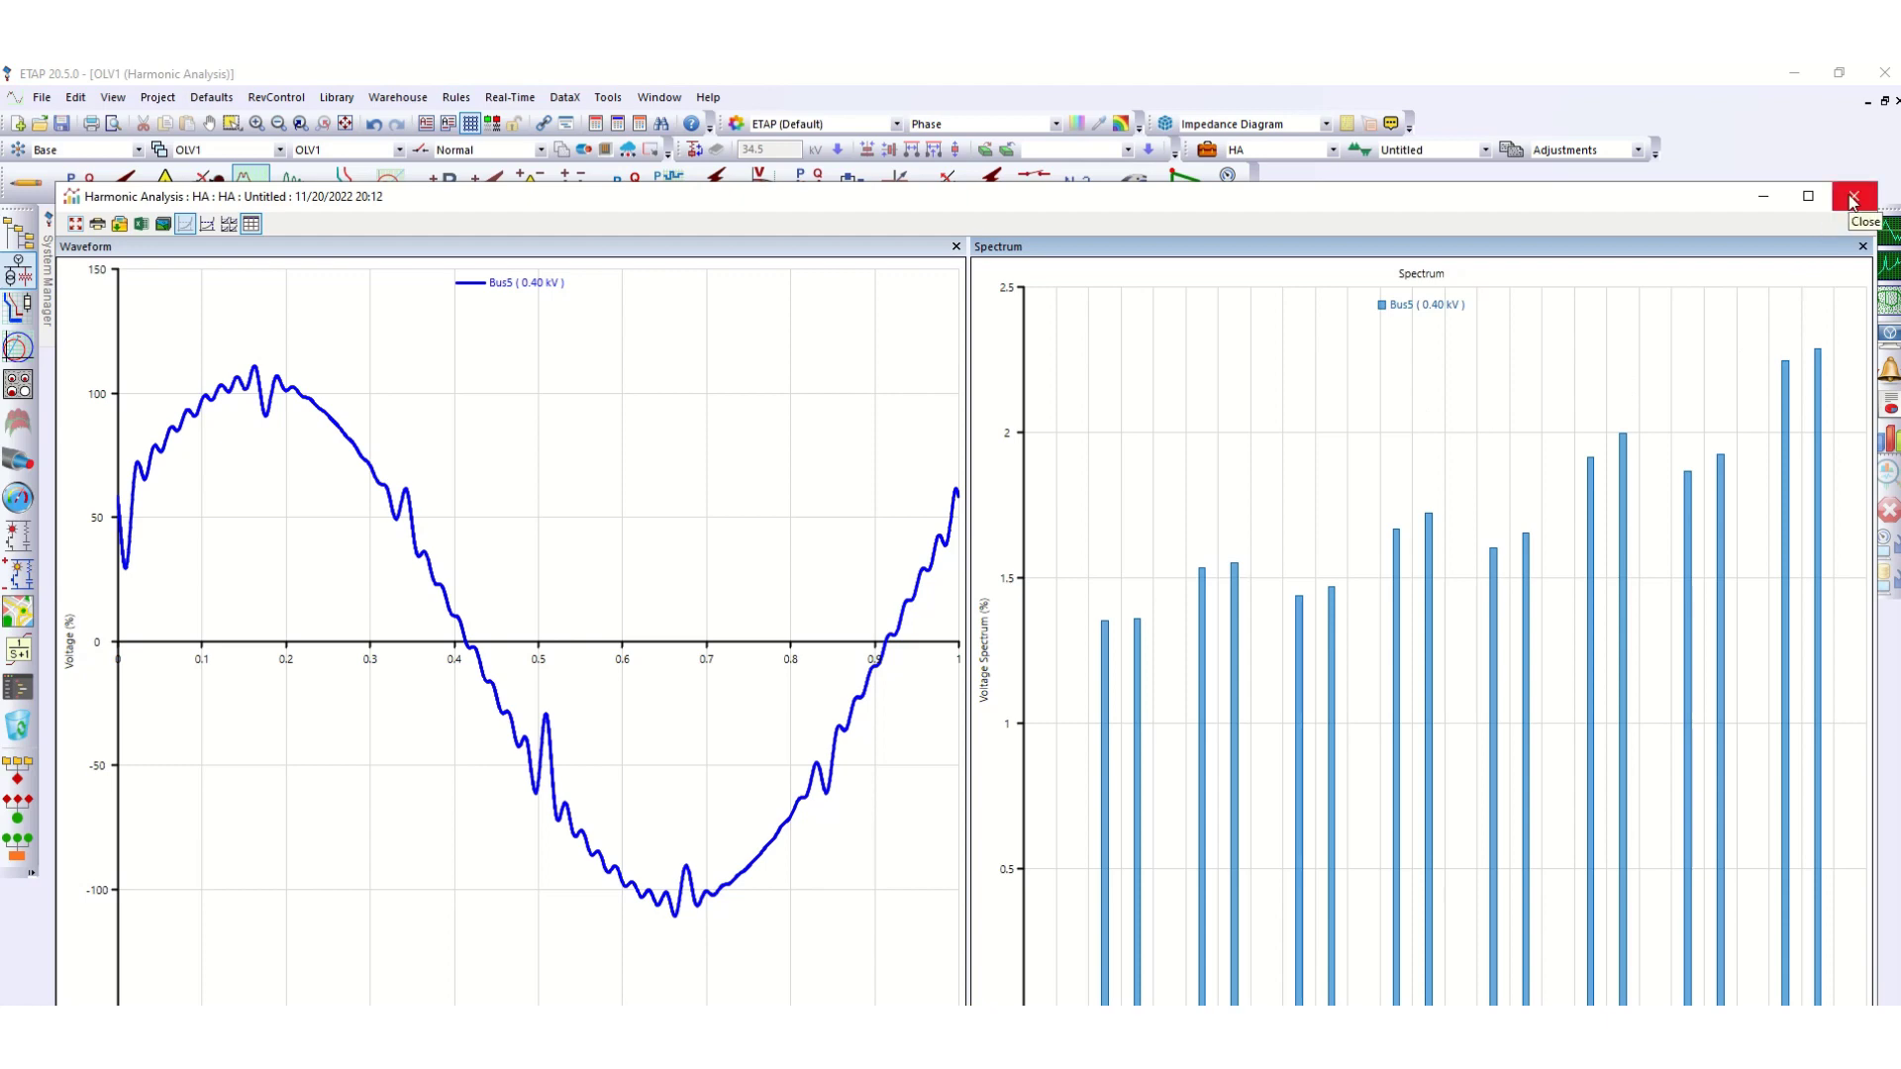